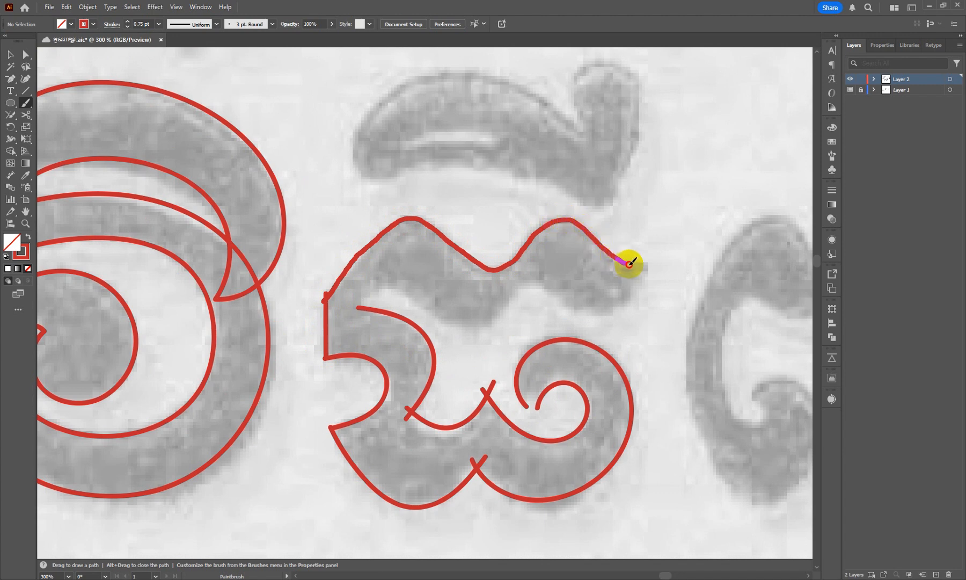
Trace the wavy underside and the tip of the second letter's upper band with the Paintbrush.
{"action": "scroll", "coordinate": [475, 231], "scroll_direction": "down", "scroll_amount": 2}
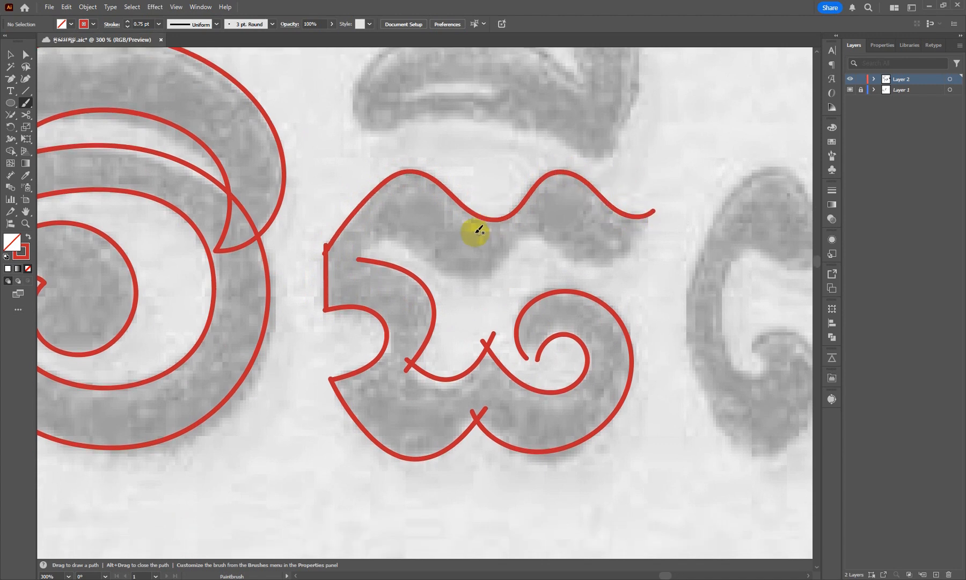
{"action": "mouse_move", "coordinate": [368, 236]}
{"action": "left_mouse_down"}
{"action": "mouse_move", "coordinate": [356, 236]}
{"action": "mouse_move", "coordinate": [384, 216]}
{"action": "left_mouse_up"}
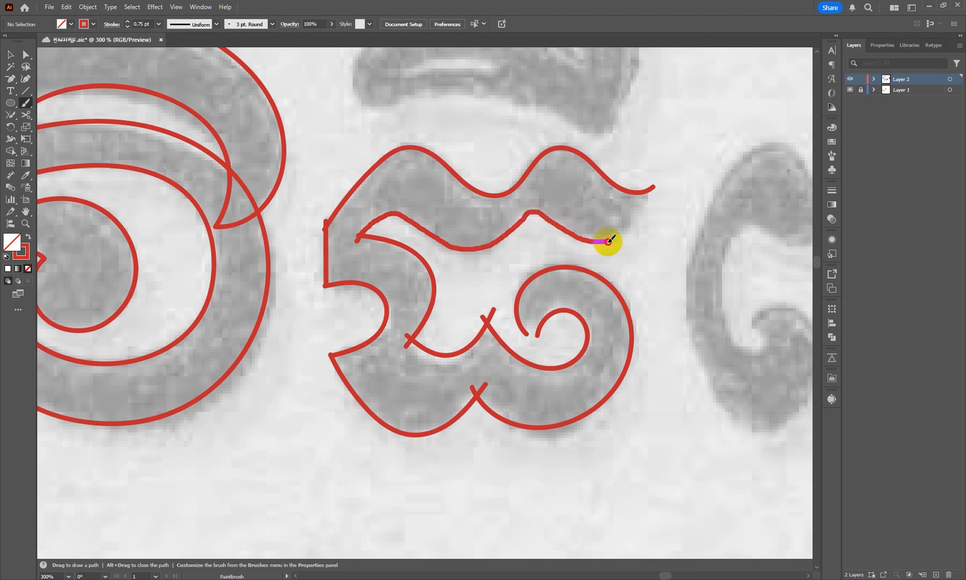
{"action": "mouse_move", "coordinate": [609, 241]}
{"action": "left_mouse_down"}
{"action": "mouse_move", "coordinate": [644, 214]}
{"action": "mouse_move", "coordinate": [649, 189]}
{"action": "left_mouse_up"}
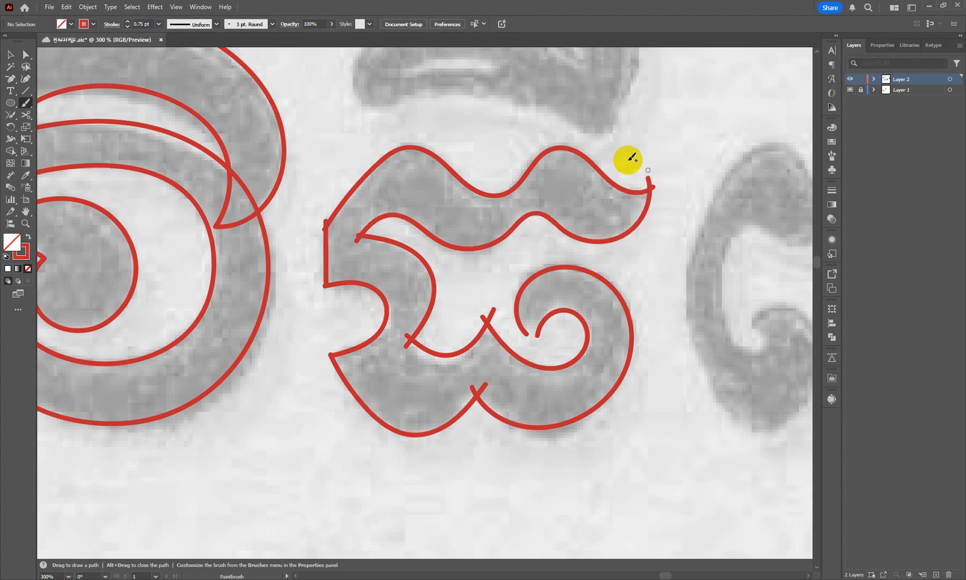
Paint the outer outline of the mark above the second letter, including its upright hooked end down to the lower tip.
{"action": "scroll", "coordinate": [513, 172], "scroll_direction": "down", "scroll_amount": 4}
{"action": "scroll", "coordinate": [514, 183], "scroll_direction": "up", "scroll_amount": 3}
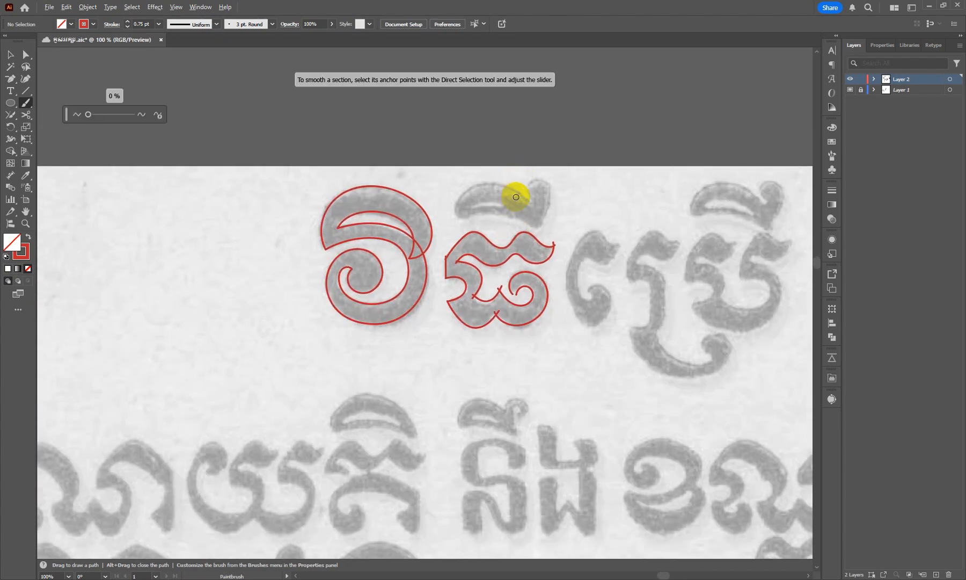
{"action": "scroll", "coordinate": [516, 193], "scroll_direction": "down", "scroll_amount": 3}
{"action": "scroll", "coordinate": [520, 197], "scroll_direction": "up", "scroll_amount": 3}
{"action": "scroll", "coordinate": [524, 197], "scroll_direction": "up", "scroll_amount": 3}
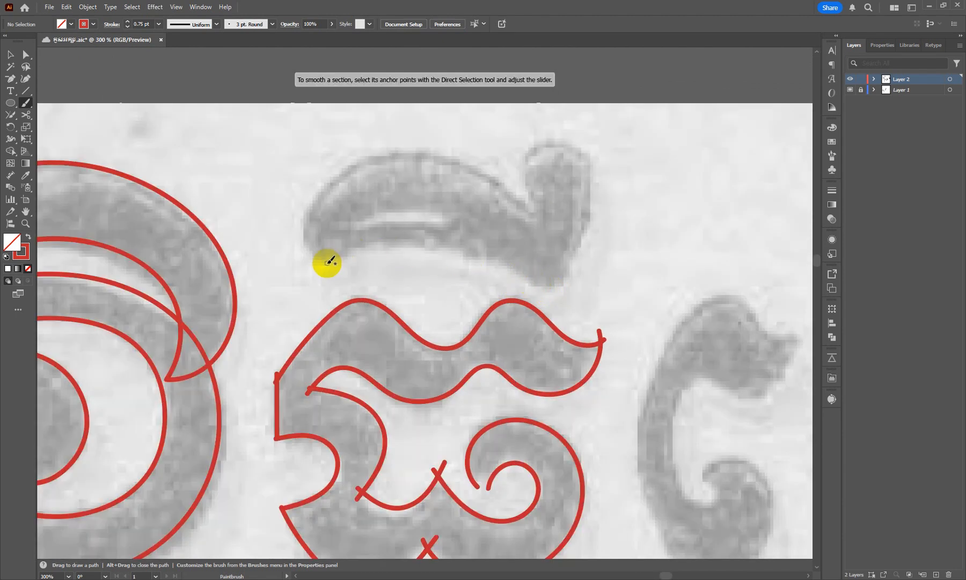
{"action": "mouse_move", "coordinate": [548, 289]}
{"action": "left_mouse_down"}
{"action": "mouse_move", "coordinate": [479, 253]}
{"action": "mouse_move", "coordinate": [372, 250]}
{"action": "mouse_move", "coordinate": [321, 261]}
{"action": "mouse_move", "coordinate": [306, 239]}
{"action": "mouse_move", "coordinate": [309, 198]}
{"action": "mouse_move", "coordinate": [339, 168]}
{"action": "mouse_move", "coordinate": [398, 150]}
{"action": "mouse_move", "coordinate": [479, 164]}
{"action": "mouse_move", "coordinate": [535, 220]}
{"action": "left_mouse_up"}
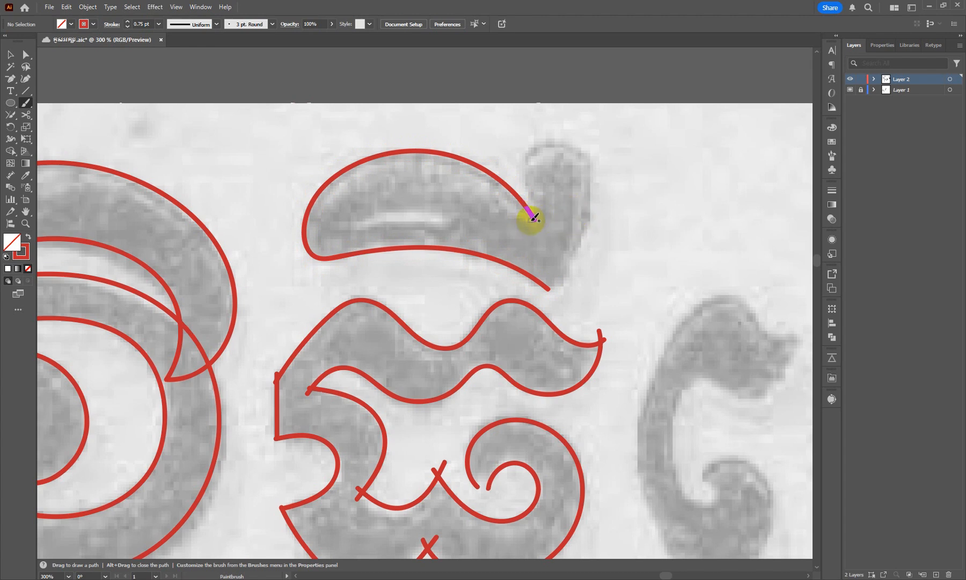
{"action": "mouse_move", "coordinate": [532, 200]}
{"action": "left_mouse_down"}
{"action": "mouse_move", "coordinate": [527, 175]}
{"action": "mouse_move", "coordinate": [544, 144]}
{"action": "mouse_move", "coordinate": [570, 152]}
{"action": "mouse_move", "coordinate": [582, 204]}
{"action": "mouse_move", "coordinate": [569, 253]}
{"action": "left_mouse_up"}
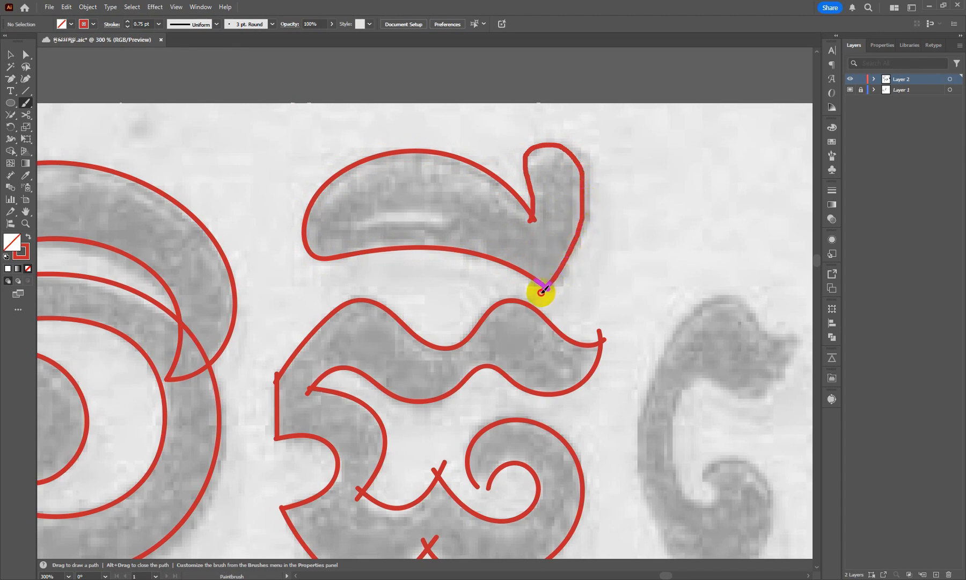
{"action": "left_click_drag", "start_coordinate": [541, 292], "coordinate": [534, 298]}
Paint both edges of the thin crescent opening inside the mark above the second letter.
{"action": "scroll", "coordinate": [455, 214], "scroll_direction": "down", "scroll_amount": 1}
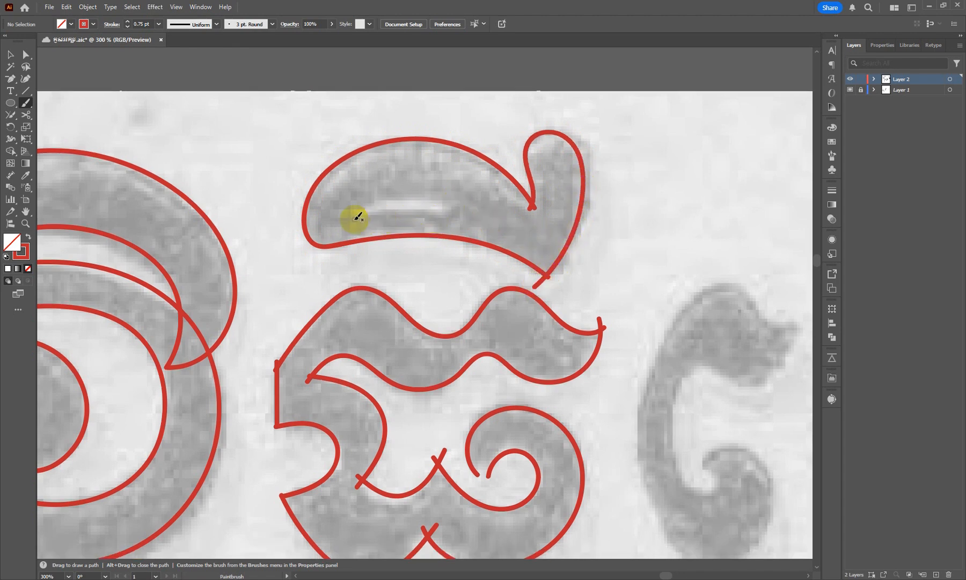
{"action": "mouse_move", "coordinate": [355, 219]}
{"action": "left_mouse_down"}
{"action": "mouse_move", "coordinate": [392, 204]}
{"action": "mouse_move", "coordinate": [449, 209]}
{"action": "left_mouse_up"}
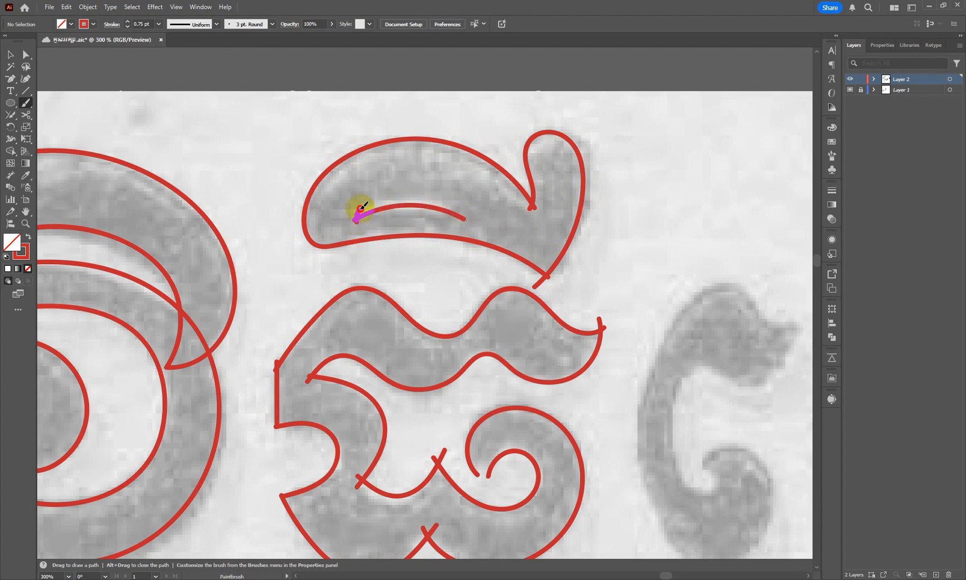
{"action": "mouse_move", "coordinate": [379, 193]}
{"action": "left_mouse_down"}
{"action": "mouse_move", "coordinate": [429, 185]}
{"action": "mouse_move", "coordinate": [462, 218]}
{"action": "left_mouse_up"}
{"action": "scroll", "coordinate": [470, 184], "scroll_direction": "down", "scroll_amount": 3}
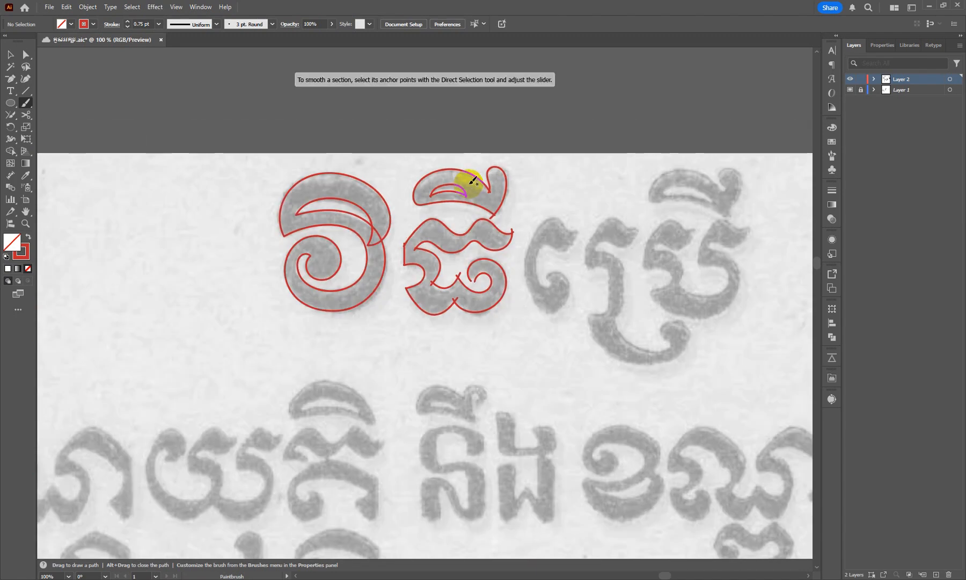
{"action": "left_click_drag", "start_coordinate": [485, 176], "coordinate": [492, 162]}
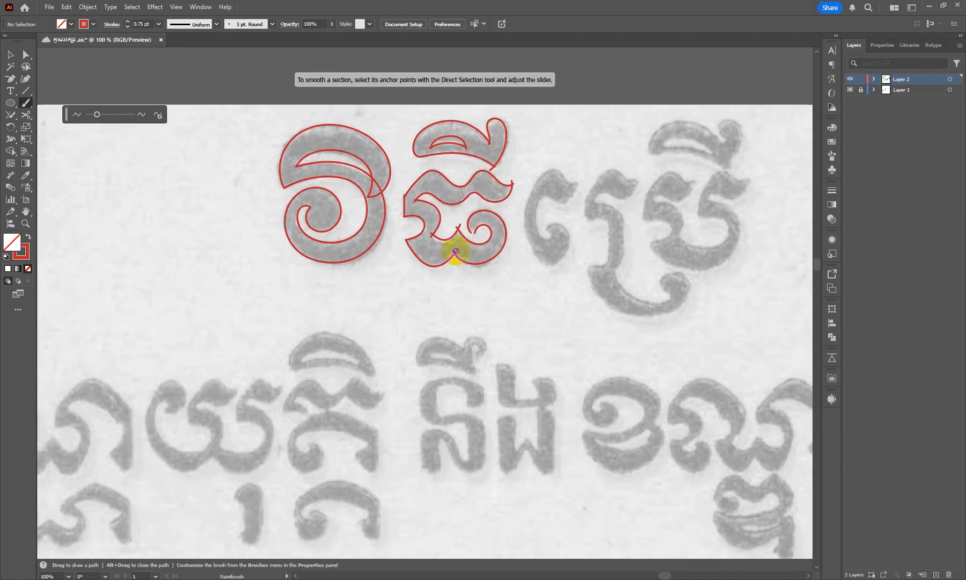
Trim and join the three overlapping path crossings in the second letter's lower body with the Join tool.
{"action": "scroll", "coordinate": [453, 251], "scroll_direction": "up", "scroll_amount": 3}
{"action": "scroll", "coordinate": [456, 236], "scroll_direction": "up", "scroll_amount": 2}
{"action": "scroll", "coordinate": [448, 267], "scroll_direction": "down", "scroll_amount": 1}
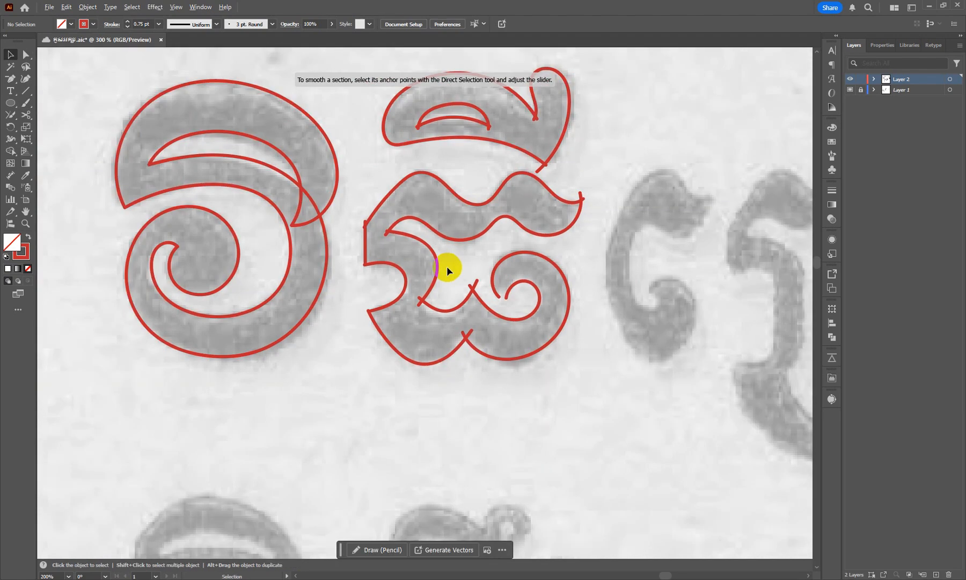
{"action": "left_click", "coordinate": [10, 115]}
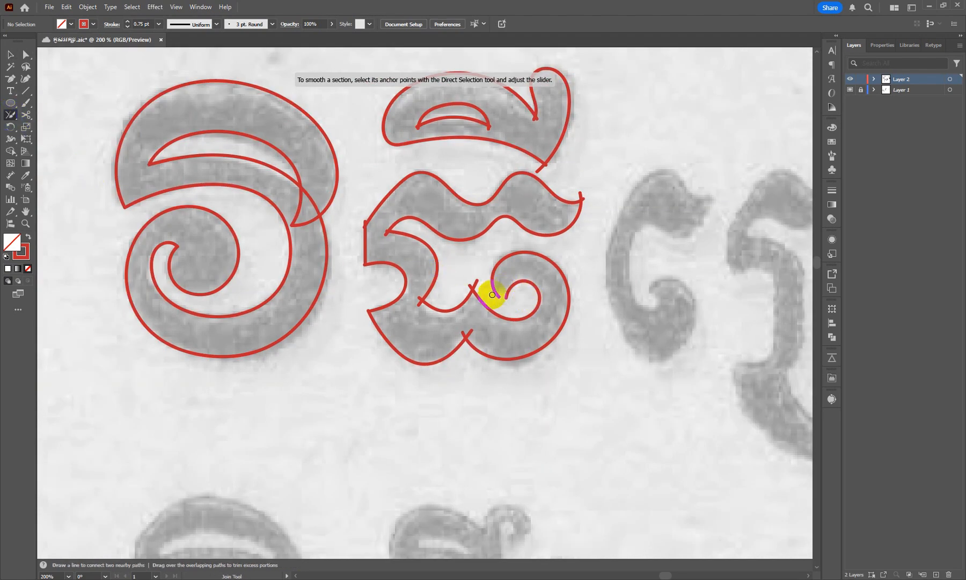
{"action": "scroll", "coordinate": [464, 281], "scroll_direction": "up", "scroll_amount": 2}
{"action": "left_click_drag", "start_coordinate": [464, 281], "coordinate": [511, 268]}
{"action": "left_click_drag", "start_coordinate": [460, 382], "coordinate": [492, 371]}
{"action": "mouse_move", "coordinate": [387, 320]}
{"action": "left_mouse_down"}
{"action": "mouse_move", "coordinate": [379, 306]}
{"action": "mouse_move", "coordinate": [369, 325]}
{"action": "left_mouse_up"}
Join the second letter's upper band ends at the inner point, outer shoulder and tip, and close the spiral's open end.
{"action": "scroll", "coordinate": [407, 272], "scroll_direction": "up", "scroll_amount": 2}
{"action": "mouse_move", "coordinate": [339, 230]}
{"action": "left_mouse_down"}
{"action": "mouse_move", "coordinate": [317, 217]}
{"action": "mouse_move", "coordinate": [321, 240]}
{"action": "left_mouse_up"}
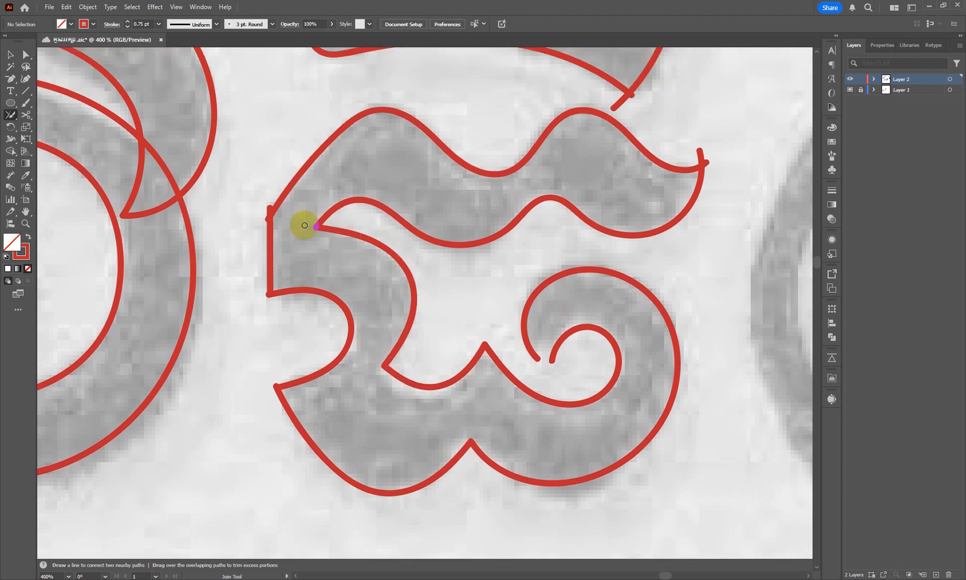
{"action": "mouse_move", "coordinate": [241, 202]}
{"action": "left_mouse_down"}
{"action": "mouse_move", "coordinate": [272, 235]}
{"action": "mouse_move", "coordinate": [264, 217]}
{"action": "left_mouse_up"}
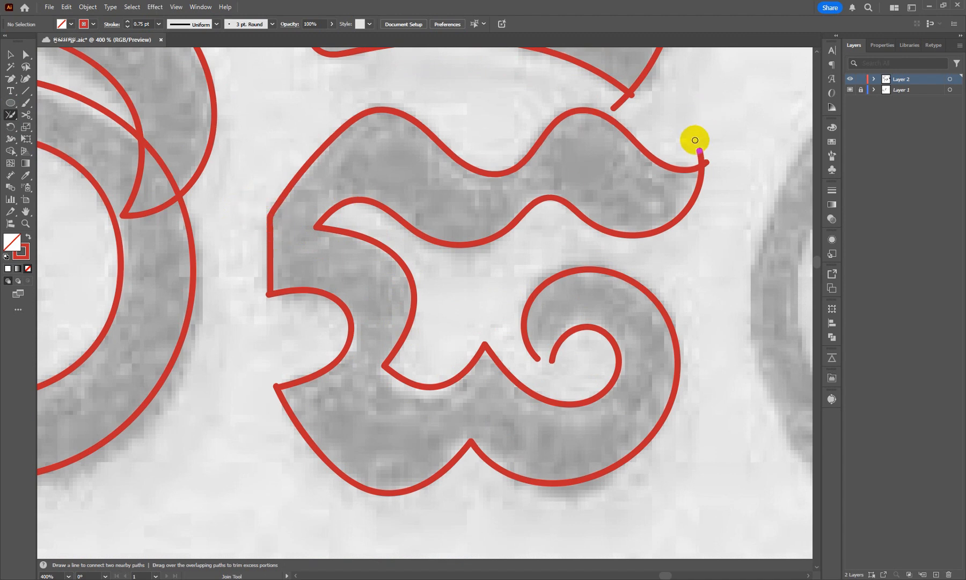
{"action": "left_click_drag", "start_coordinate": [698, 180], "coordinate": [734, 136]}
{"action": "mouse_move", "coordinate": [587, 320]}
{"action": "left_mouse_down"}
{"action": "mouse_move", "coordinate": [559, 351]}
{"action": "mouse_move", "coordinate": [529, 359]}
{"action": "mouse_move", "coordinate": [555, 346]}
{"action": "mouse_move", "coordinate": [564, 357]}
{"action": "mouse_move", "coordinate": [537, 365]}
{"action": "left_mouse_up"}
{"action": "scroll", "coordinate": [541, 311], "scroll_direction": "down", "scroll_amount": 3}
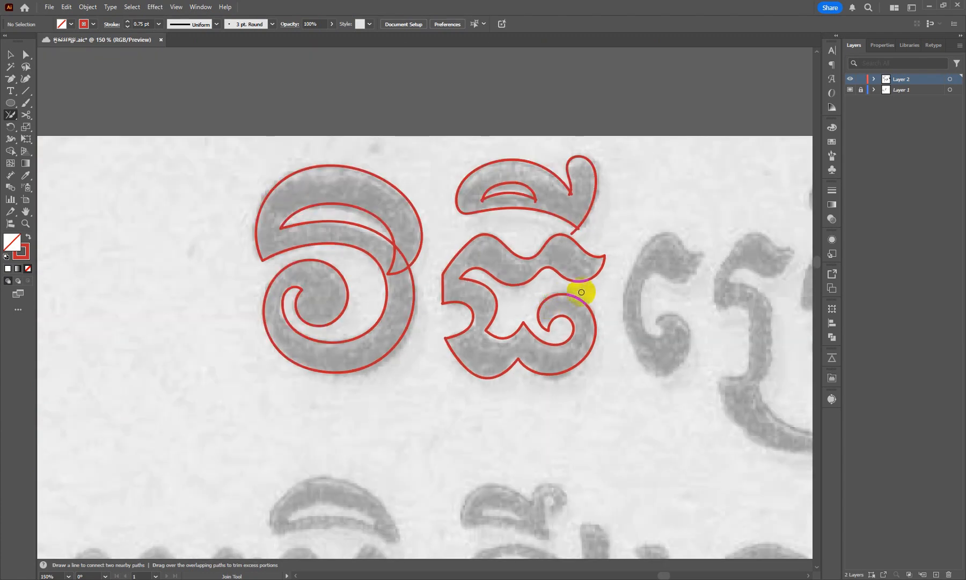
Join the overlapping ends of the mark above the second letter: its lower tip, the notch and both crescent corners.
{"action": "scroll", "coordinate": [593, 220], "scroll_direction": "up", "scroll_amount": 5}
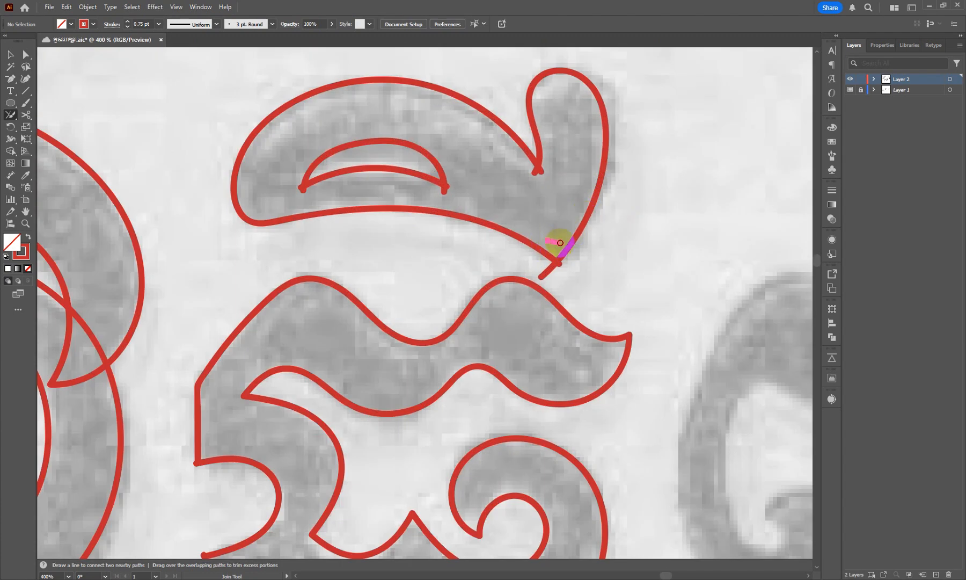
{"action": "mouse_move", "coordinate": [548, 240]}
{"action": "left_mouse_down"}
{"action": "mouse_move", "coordinate": [578, 269]}
{"action": "mouse_move", "coordinate": [544, 261]}
{"action": "left_mouse_up"}
{"action": "mouse_move", "coordinate": [559, 186]}
{"action": "left_mouse_down"}
{"action": "mouse_move", "coordinate": [528, 170]}
{"action": "mouse_move", "coordinate": [552, 150]}
{"action": "left_mouse_up"}
{"action": "left_click_drag", "start_coordinate": [454, 168], "coordinate": [458, 188]}
{"action": "mouse_move", "coordinate": [319, 176]}
{"action": "left_mouse_down"}
{"action": "mouse_move", "coordinate": [290, 177]}
{"action": "mouse_move", "coordinate": [307, 181]}
{"action": "mouse_move", "coordinate": [310, 195]}
{"action": "mouse_move", "coordinate": [294, 186]}
{"action": "mouse_move", "coordinate": [401, 169]}
{"action": "left_mouse_up"}
{"action": "scroll", "coordinate": [401, 169], "scroll_direction": "down", "scroll_amount": 5}
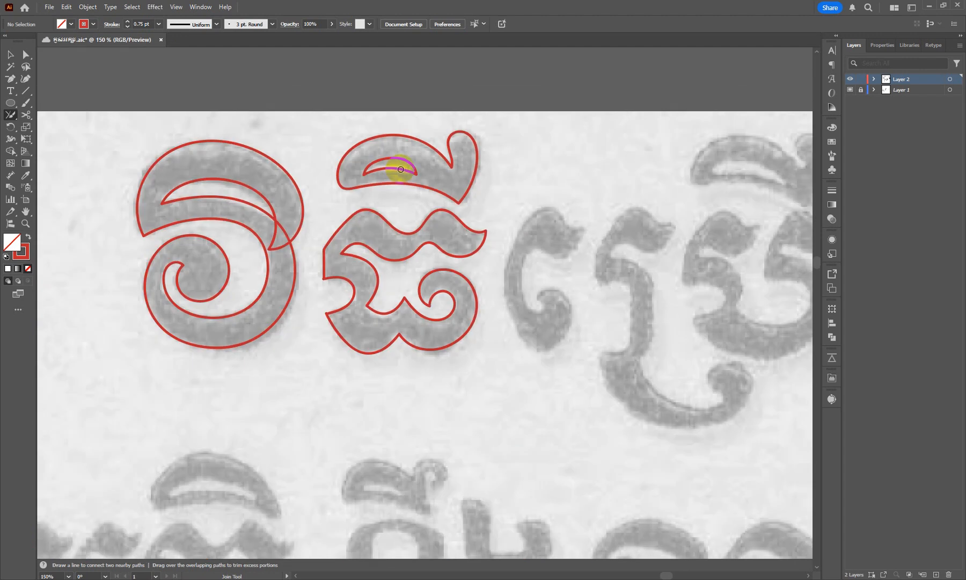
Remove the surplus anchor point under the second letter's spiral lobe and adjust the bottom curve's handle to follow the scan.
{"action": "key", "text": "v"}
{"action": "scroll", "coordinate": [414, 306], "scroll_direction": "up", "scroll_amount": 5}
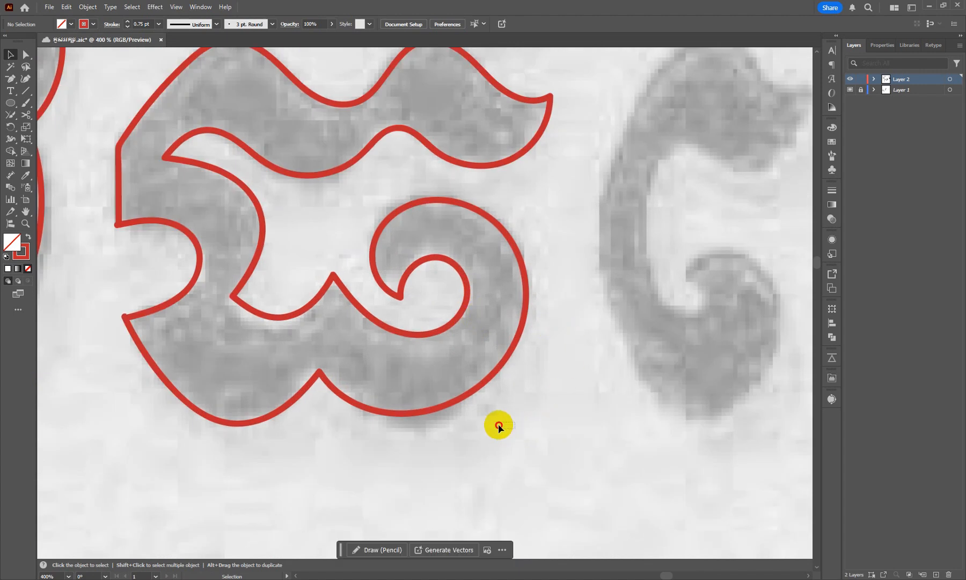
{"action": "left_click", "coordinate": [442, 324]}
{"action": "key", "text": "a"}
{"action": "left_click_drag", "start_coordinate": [486, 433], "coordinate": [416, 370]}
{"action": "key", "text": "minus"}
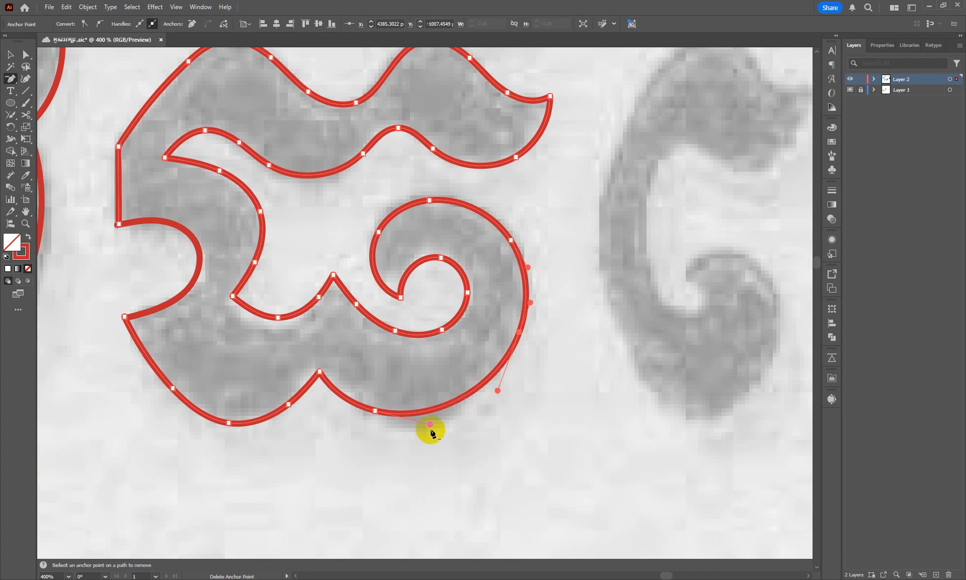
{"action": "key", "text": "ctrl"}
{"action": "left_click_drag", "start_coordinate": [431, 427], "coordinate": [438, 433]}
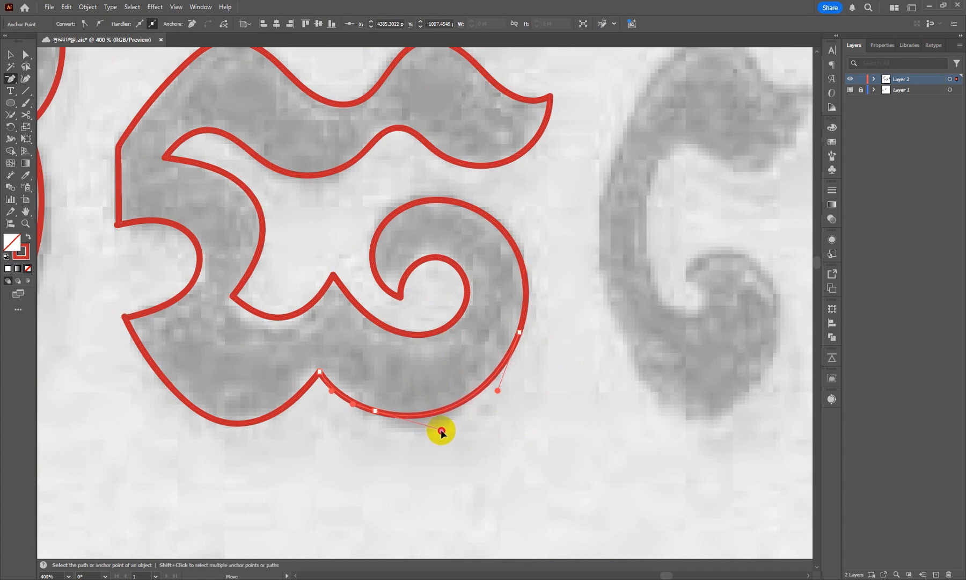
Delete two anchor points along the bottom of the second letter's other lower lobe and pull the remaining handle to refit the curve.
{"action": "scroll", "coordinate": [473, 284], "scroll_direction": "down", "scroll_amount": 1}
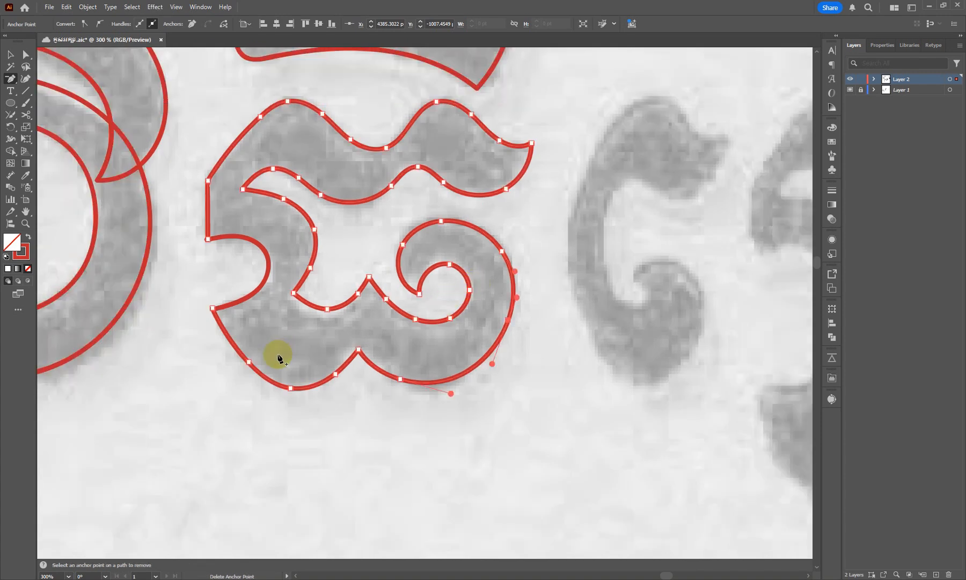
{"action": "scroll", "coordinate": [257, 373], "scroll_direction": "up", "scroll_amount": 1}
{"action": "left_click", "coordinate": [301, 394]}
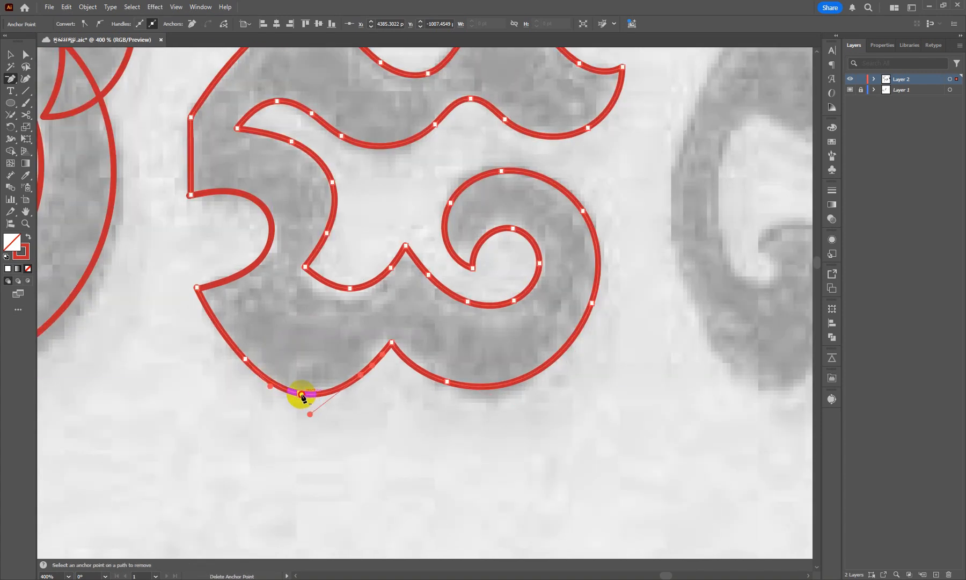
{"action": "left_click", "coordinate": [360, 380]}
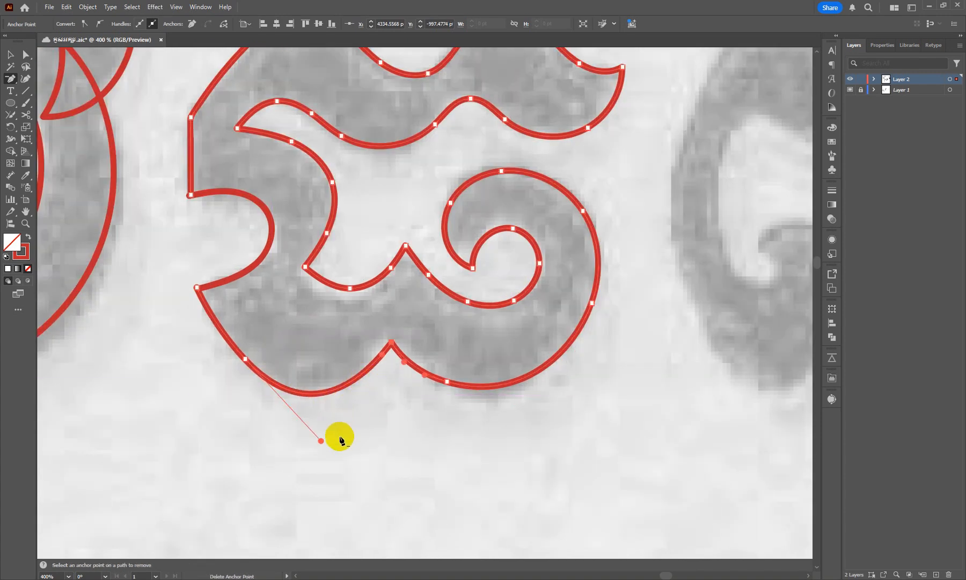
{"action": "left_click_drag", "start_coordinate": [322, 441], "coordinate": [316, 432]}
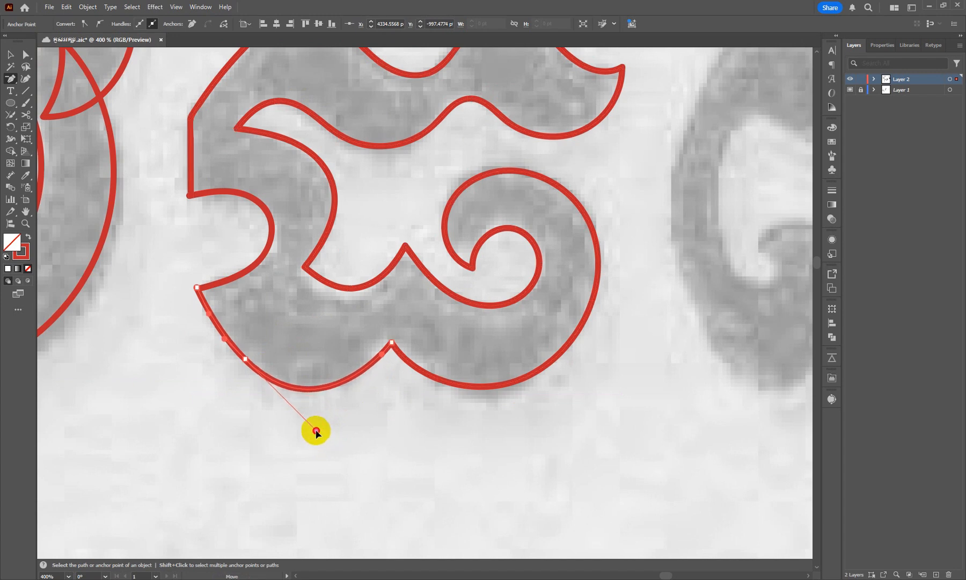
Delete the anchor points at the bottom of the second letter's two inner curves to smooth them.
{"action": "scroll", "coordinate": [276, 259], "scroll_direction": "up", "scroll_amount": 1}
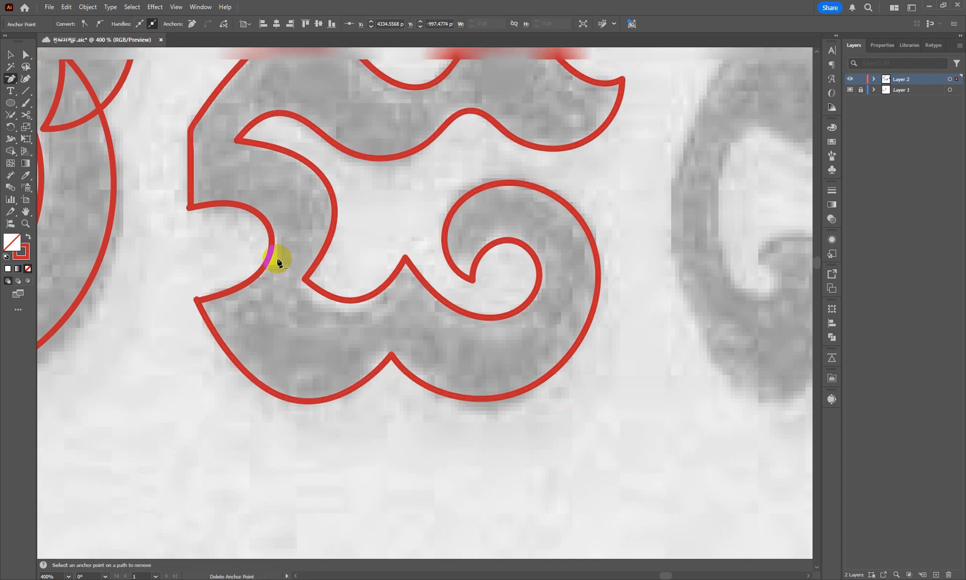
{"action": "left_click", "coordinate": [350, 304]}
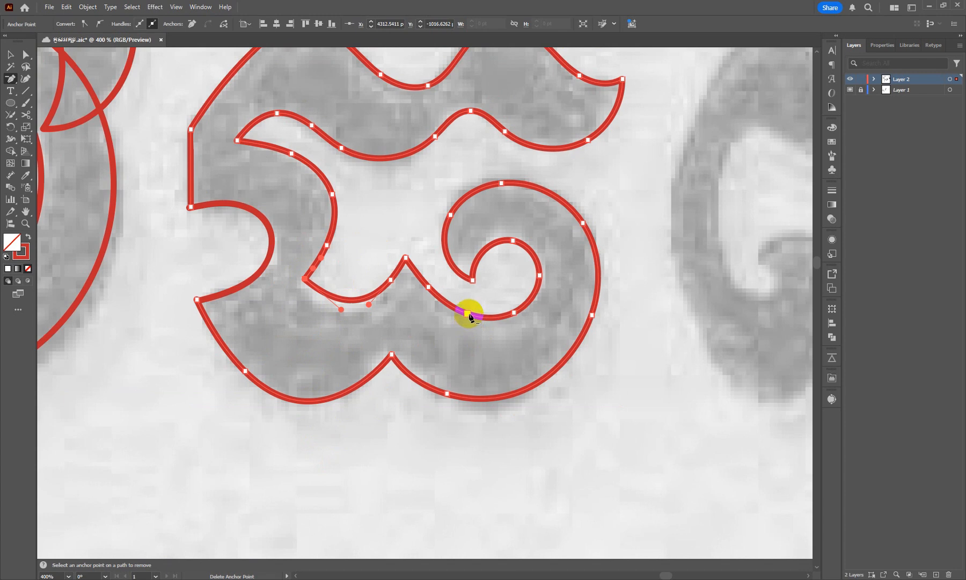
{"action": "scroll", "coordinate": [427, 276], "scroll_direction": "up", "scroll_amount": 2}
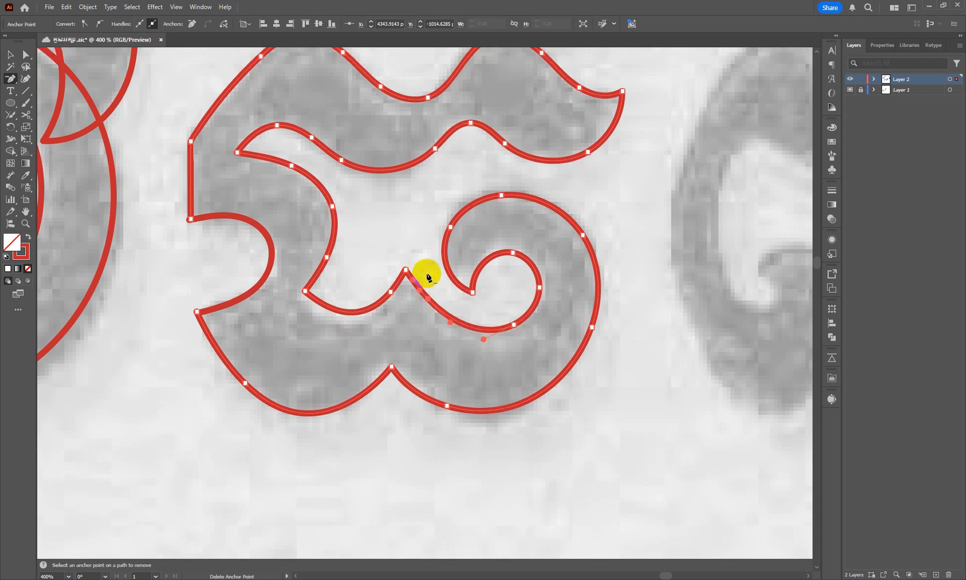
{"action": "scroll", "coordinate": [232, 201], "scroll_direction": "up", "scroll_amount": 2}
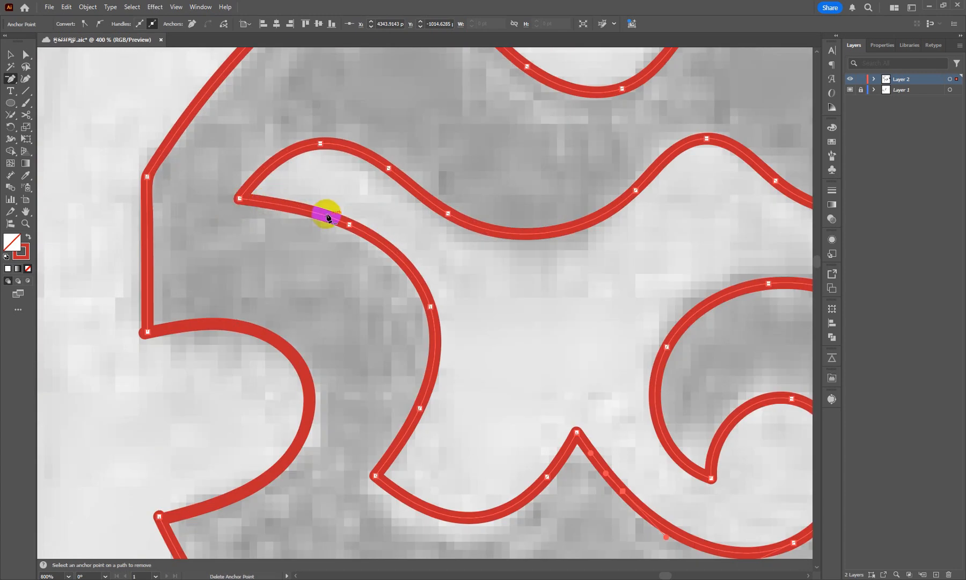
{"action": "scroll", "coordinate": [359, 225], "scroll_direction": "down", "scroll_amount": 2}
{"action": "scroll", "coordinate": [504, 209], "scroll_direction": "up", "scroll_amount": 1}
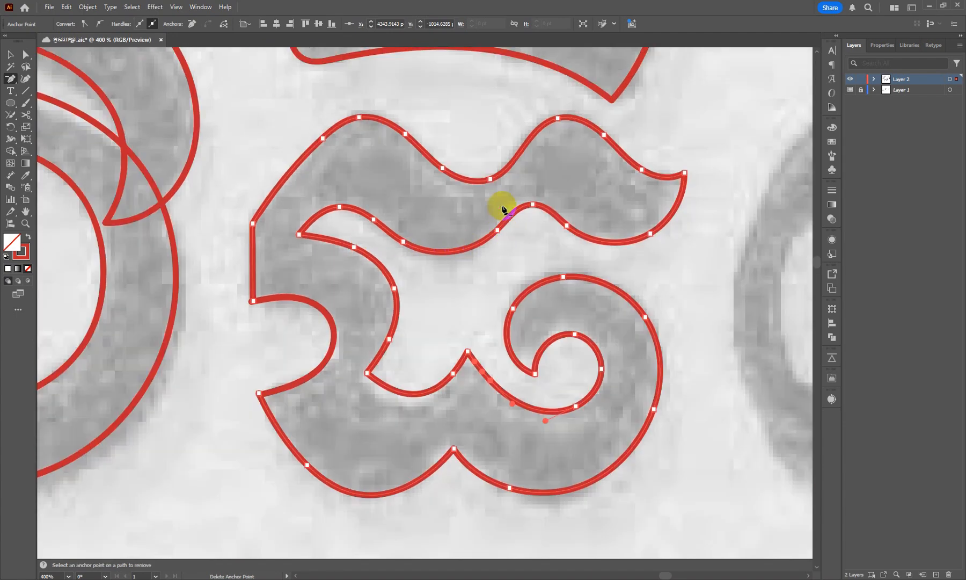
Join the open path ends at both outer corners of the second letter's C-shaped notch with the Join tool.
{"action": "scroll", "coordinate": [256, 309], "scroll_direction": "up", "scroll_amount": 3}
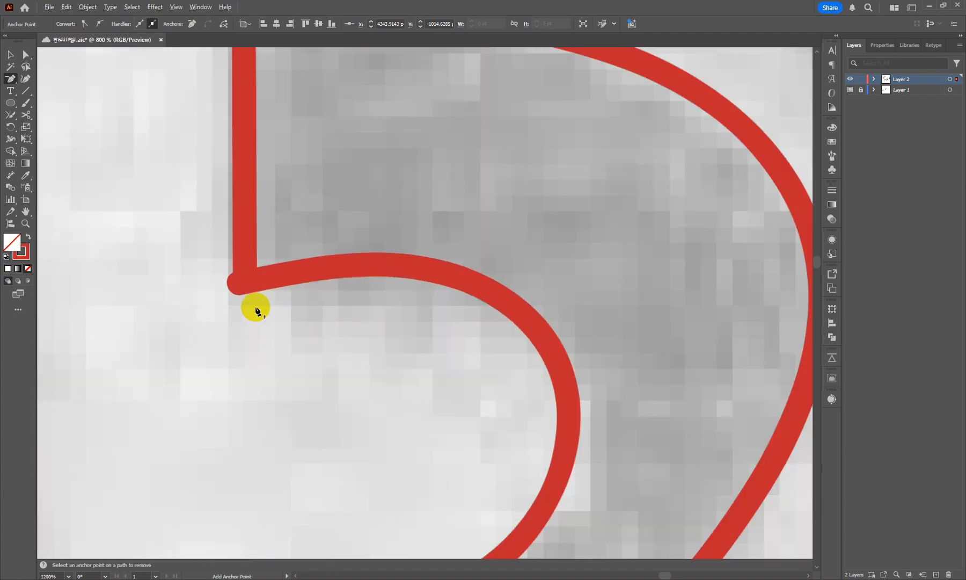
{"action": "scroll", "coordinate": [255, 309], "scroll_direction": "up", "scroll_amount": 2}
{"action": "scroll", "coordinate": [285, 287], "scroll_direction": "down", "scroll_amount": 6}
{"action": "key", "text": "v"}
{"action": "left_click", "coordinate": [272, 311]}
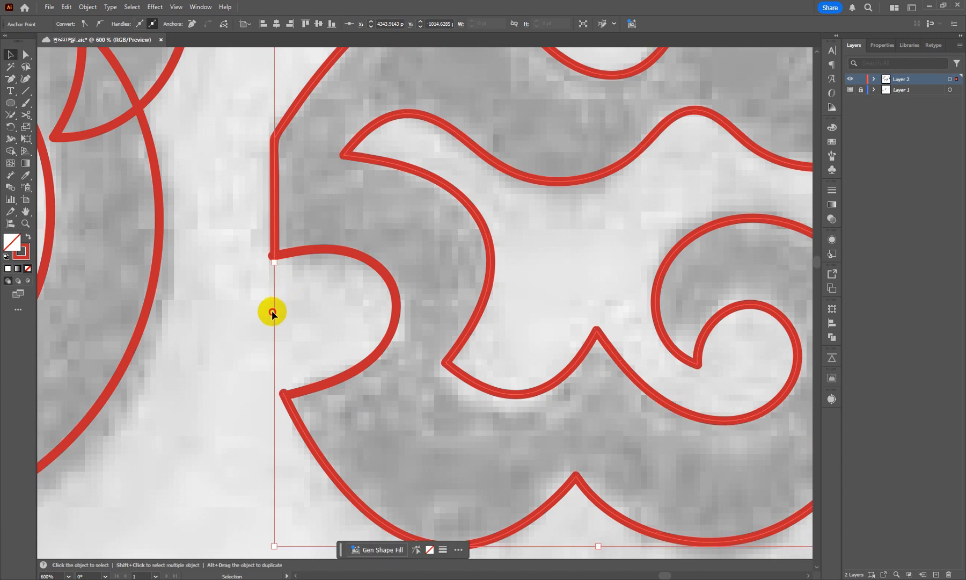
{"action": "left_click", "coordinate": [206, 267]}
{"action": "left_click", "coordinate": [18, 119]}
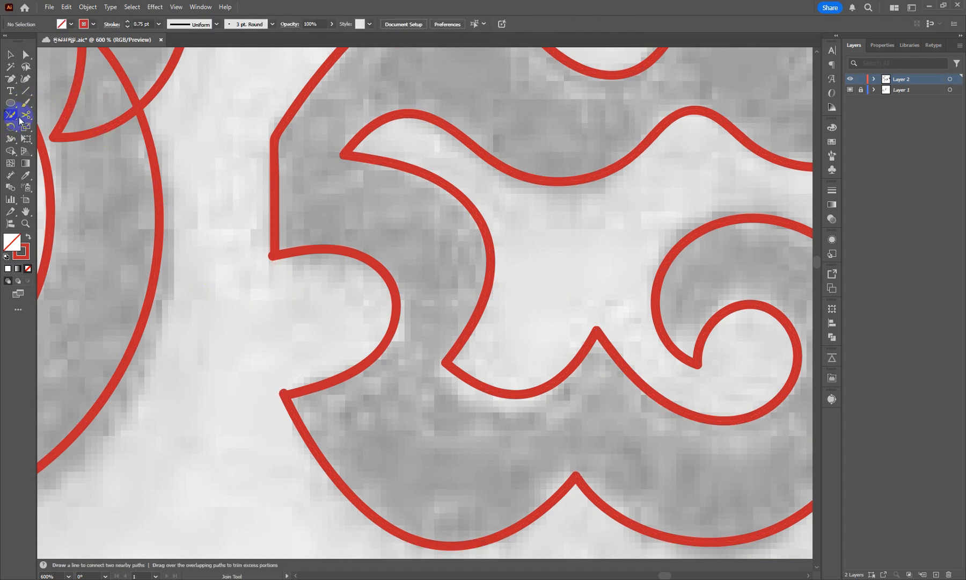
{"action": "left_click_drag", "start_coordinate": [241, 243], "coordinate": [292, 271]}
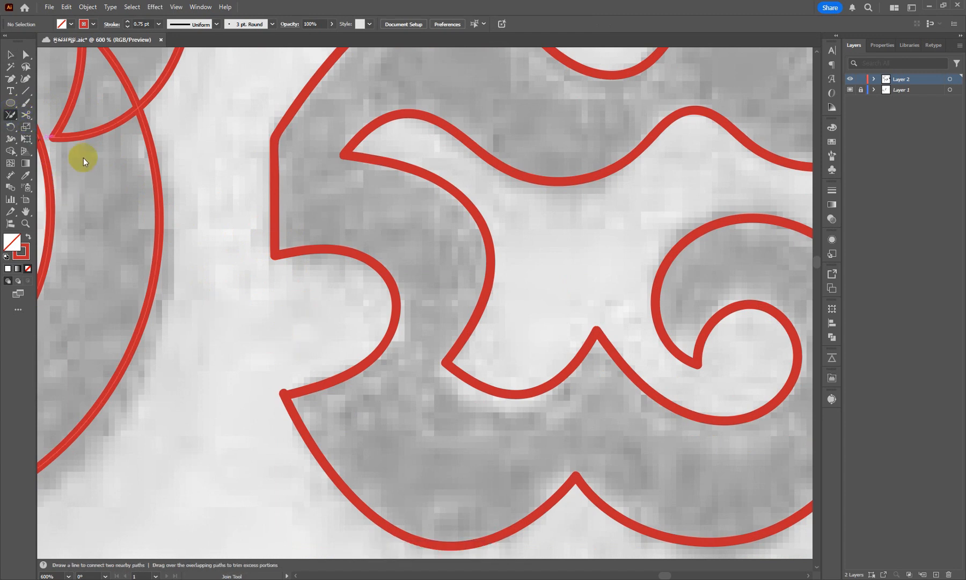
{"action": "left_click_drag", "start_coordinate": [280, 388], "coordinate": [300, 403]}
{"action": "scroll", "coordinate": [244, 346], "scroll_direction": "down", "scroll_amount": 2}
{"action": "scroll", "coordinate": [457, 345], "scroll_direction": "up", "scroll_amount": 3}
{"action": "scroll", "coordinate": [453, 315], "scroll_direction": "down", "scroll_amount": 3}
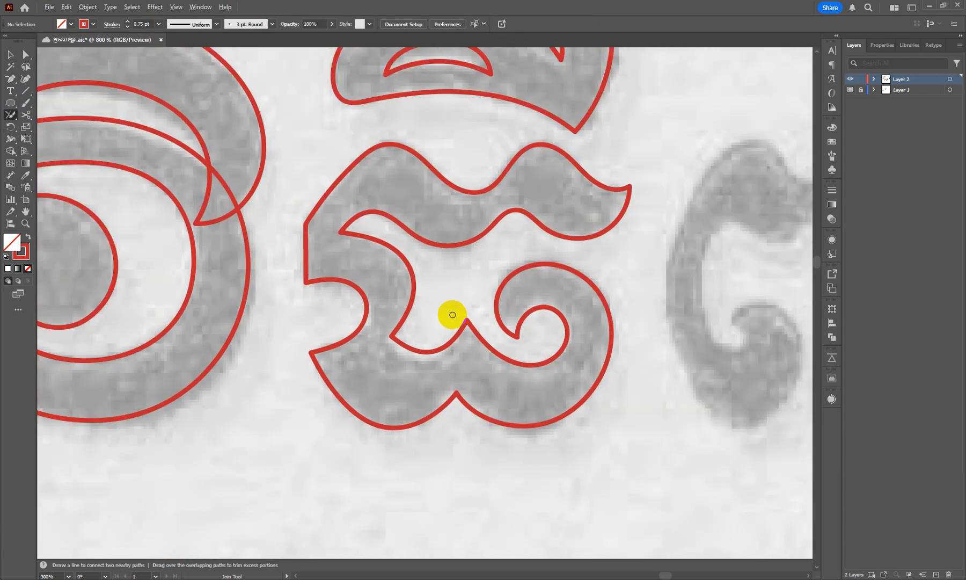
Turn on Overprint Preview and select the second letter's outline to reveal its anchor points for deletion.
{"action": "scroll", "coordinate": [453, 315], "scroll_direction": "up", "scroll_amount": 1}
{"action": "key", "text": "a"}
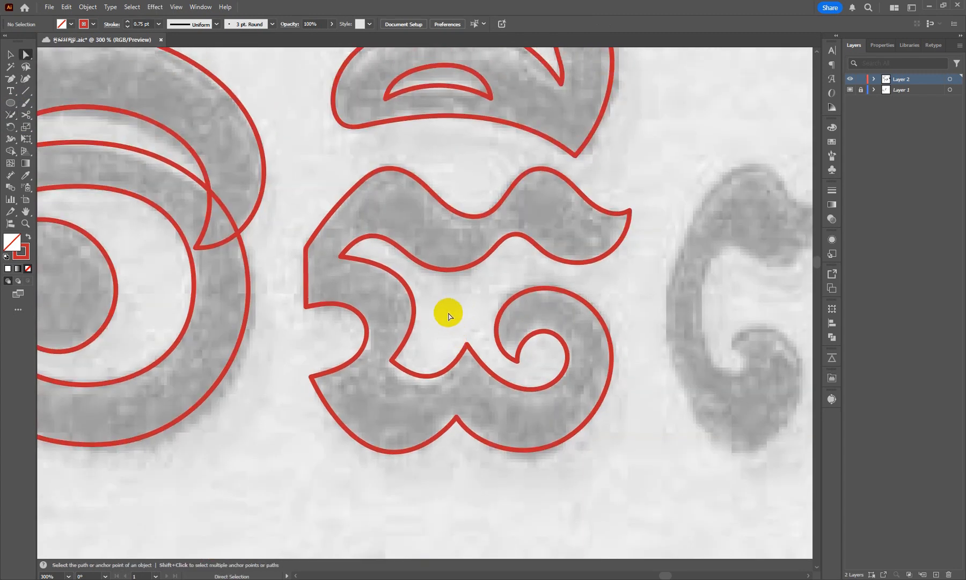
{"action": "key", "text": "plus"}
{"action": "scroll", "coordinate": [449, 313], "scroll_direction": "down", "scroll_amount": 1}
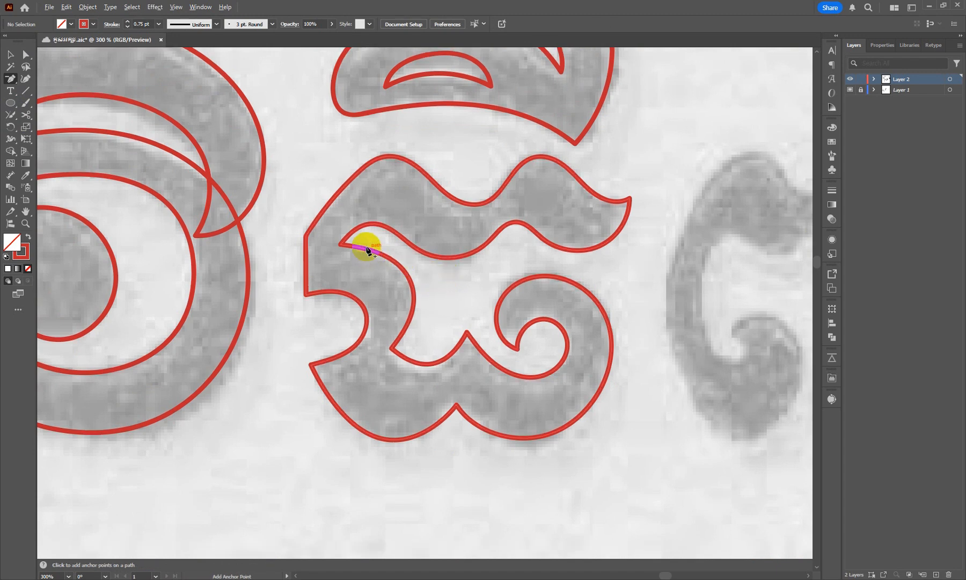
{"action": "key", "text": "minus"}
{"action": "key", "text": "alt+v"}
{"action": "key", "text": "v"}
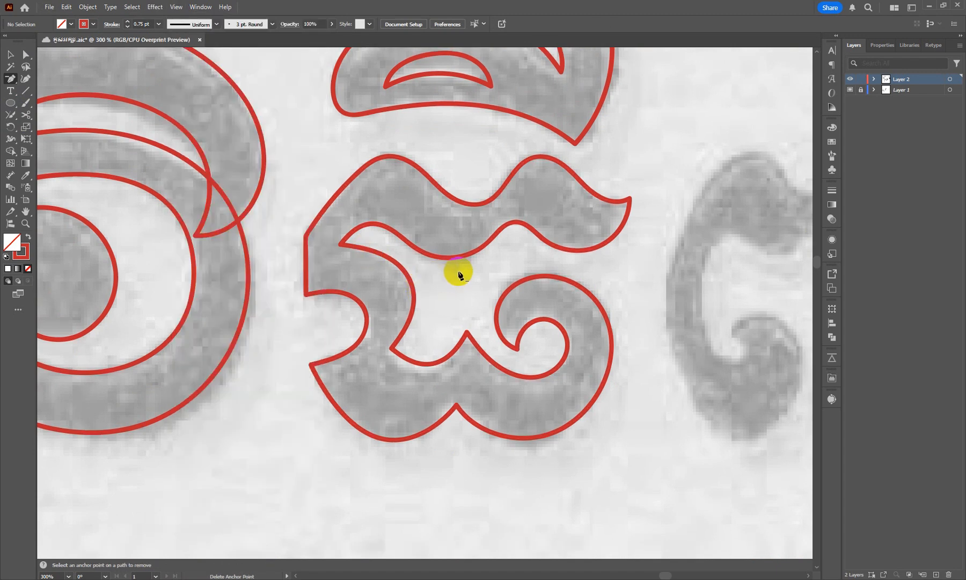
{"action": "key", "text": "v"}
{"action": "left_click_drag", "start_coordinate": [433, 290], "coordinate": [361, 327]}
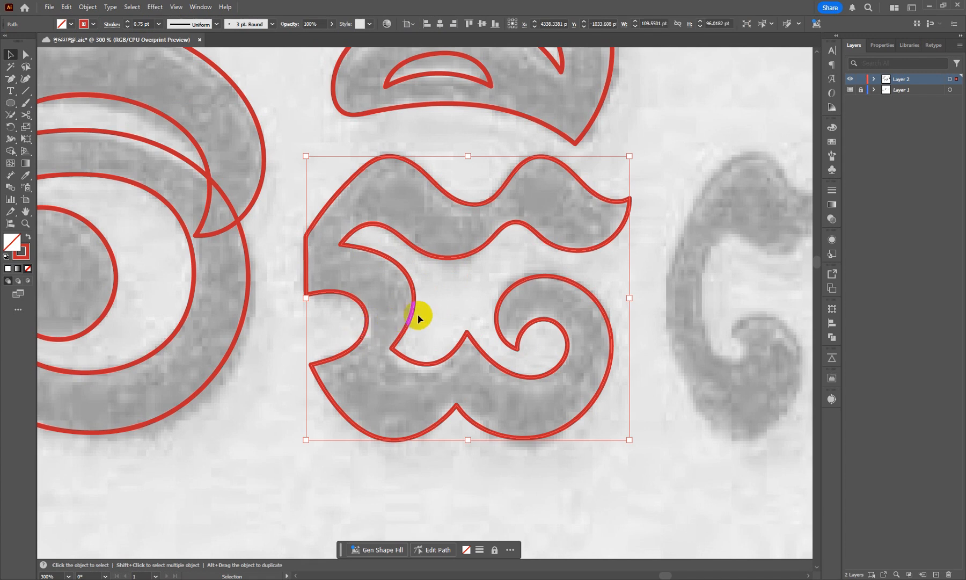
{"action": "key", "text": "minus"}
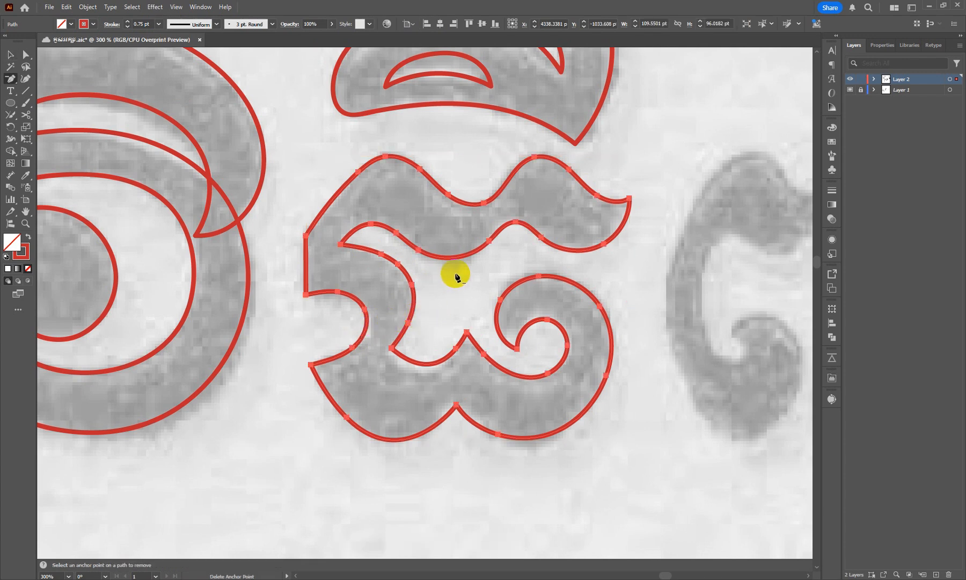
Delete the anchor points just before the tip of the second letter's top wave and on its sloping upper shoulder.
{"action": "scroll", "coordinate": [455, 276], "scroll_direction": "up", "scroll_amount": 1}
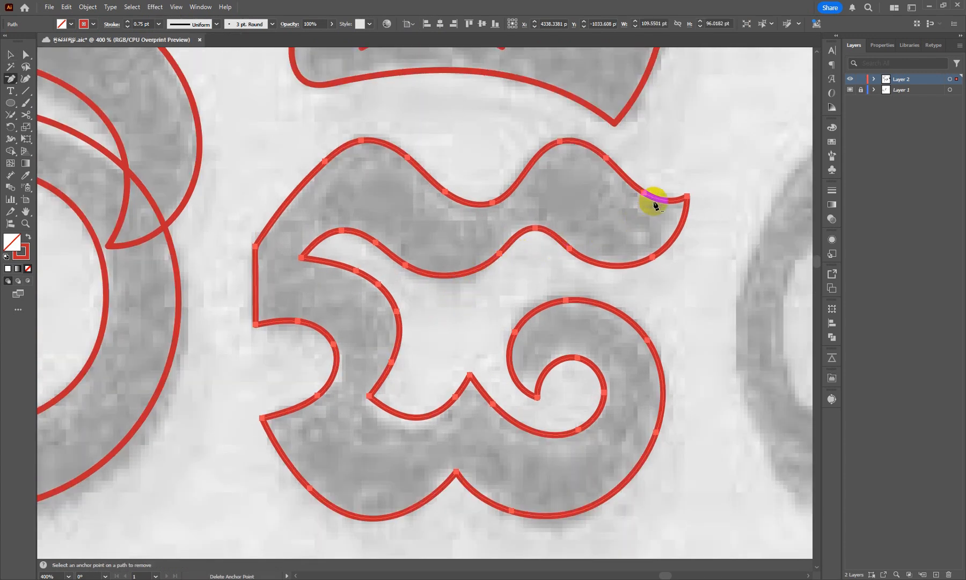
{"action": "scroll", "coordinate": [647, 201], "scroll_direction": "up", "scroll_amount": 1}
{"action": "scroll", "coordinate": [654, 204], "scroll_direction": "up", "scroll_amount": 1}
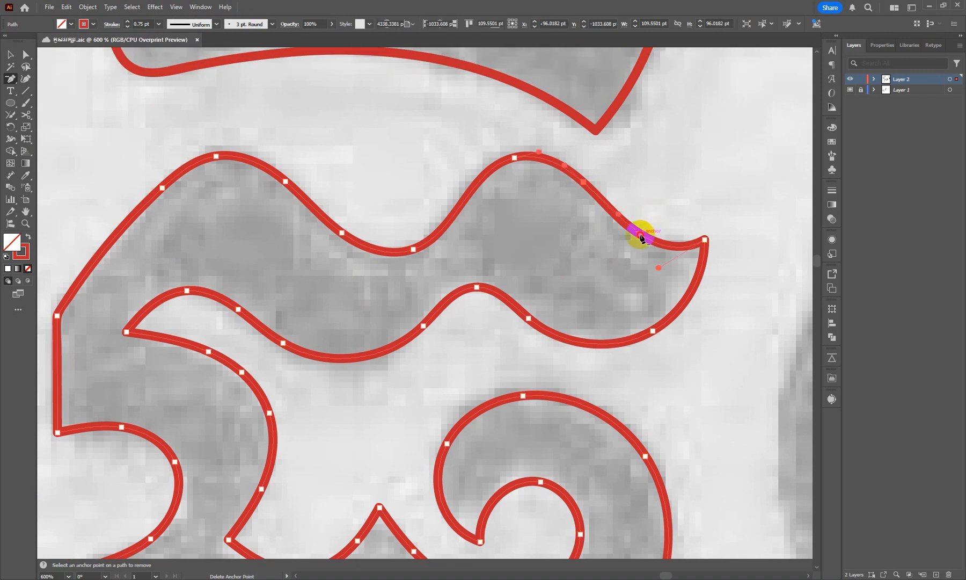
{"action": "left_click", "coordinate": [642, 235]}
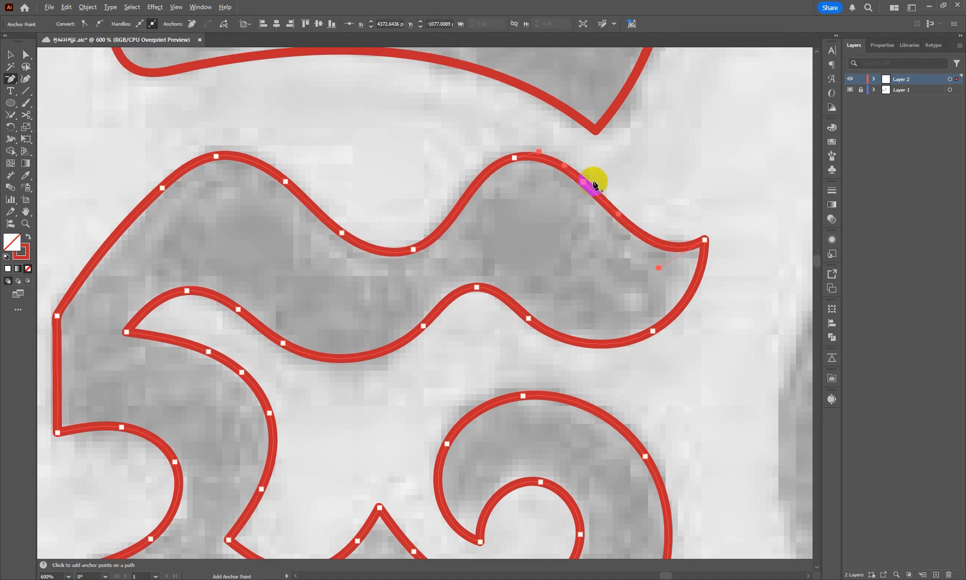
{"action": "scroll", "coordinate": [593, 186], "scroll_direction": "down", "scroll_amount": 3}
{"action": "scroll", "coordinate": [222, 270], "scroll_direction": "up", "scroll_amount": 3}
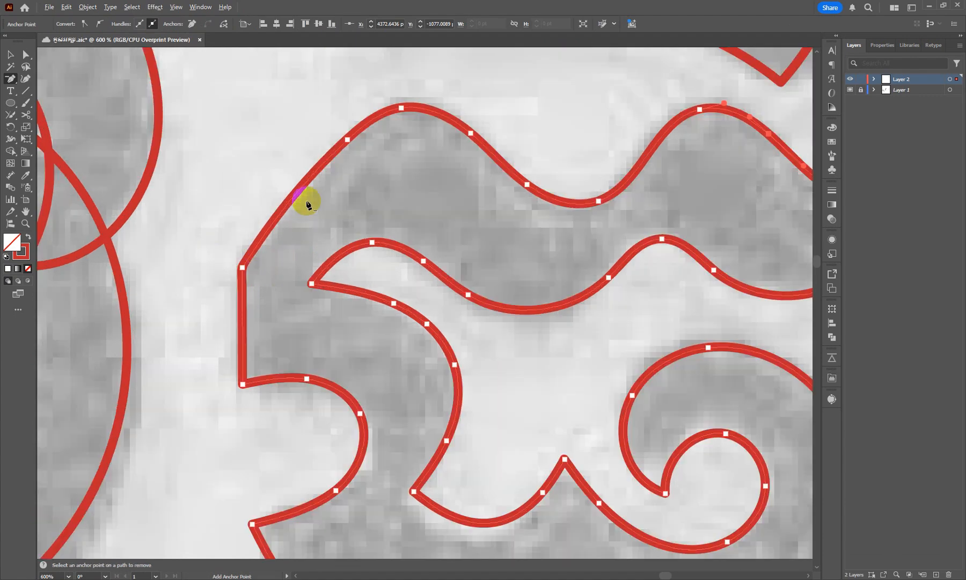
{"action": "scroll", "coordinate": [308, 205], "scroll_direction": "up", "scroll_amount": 1}
{"action": "left_click", "coordinate": [348, 164]}
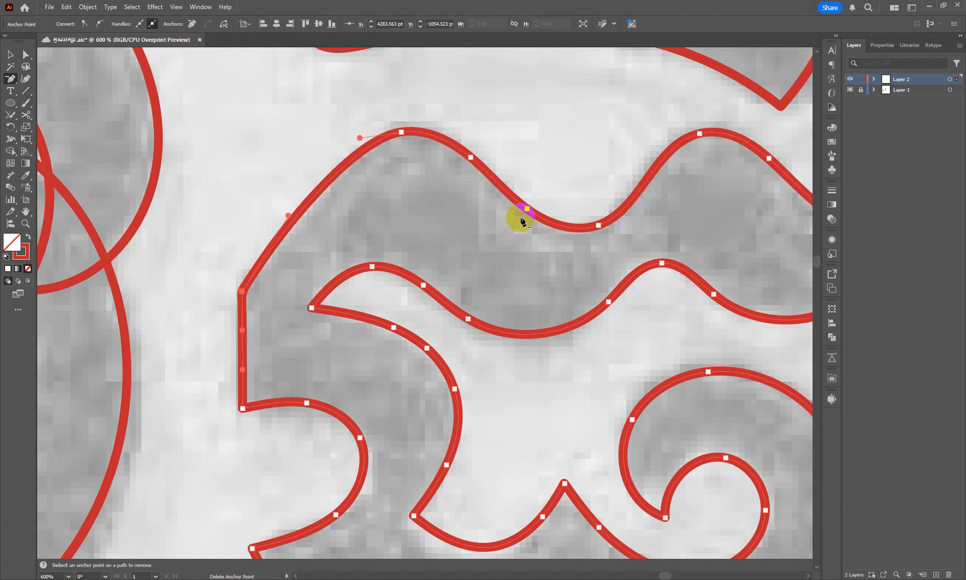
{"action": "scroll", "coordinate": [459, 255], "scroll_direction": "down", "scroll_amount": 3}
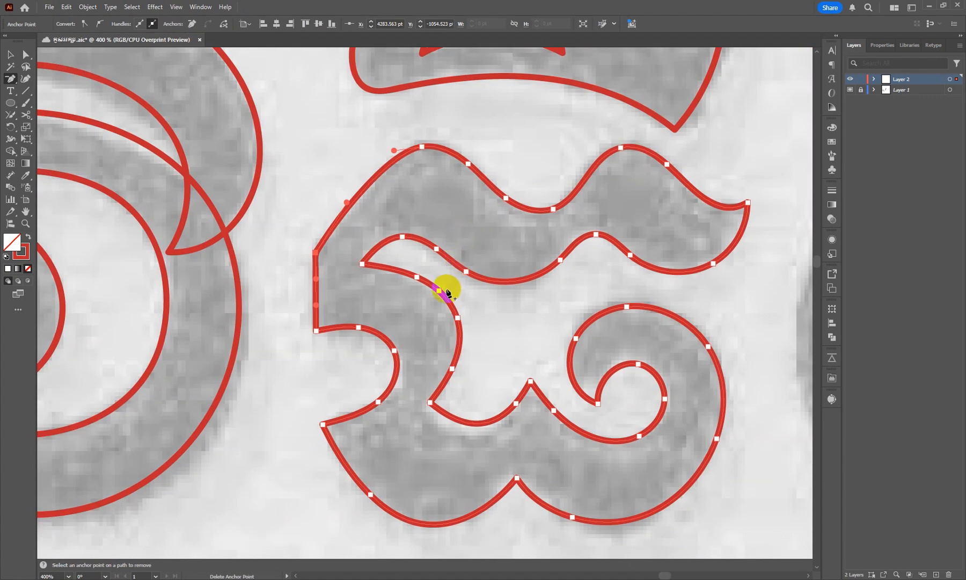
{"action": "scroll", "coordinate": [441, 290], "scroll_direction": "up", "scroll_amount": 3}
{"action": "left_click", "coordinate": [430, 291]}
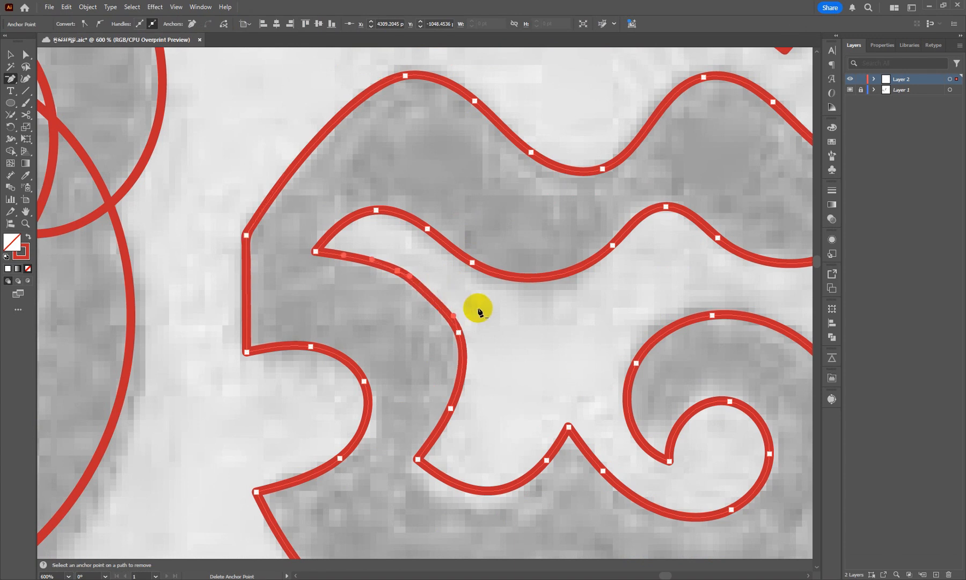
{"action": "key", "text": "ctrl+z"}
Delete the two surplus anchor points along the upper part of the second letter's inner curve, below its pointed notch.
{"action": "scroll", "coordinate": [469, 323], "scroll_direction": "up", "scroll_amount": 2}
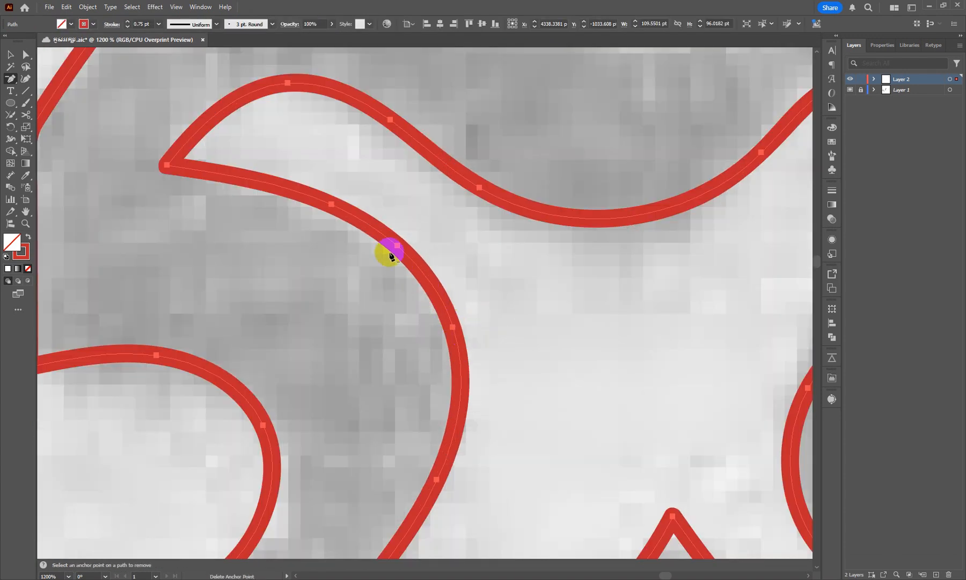
{"action": "left_click", "coordinate": [398, 247]}
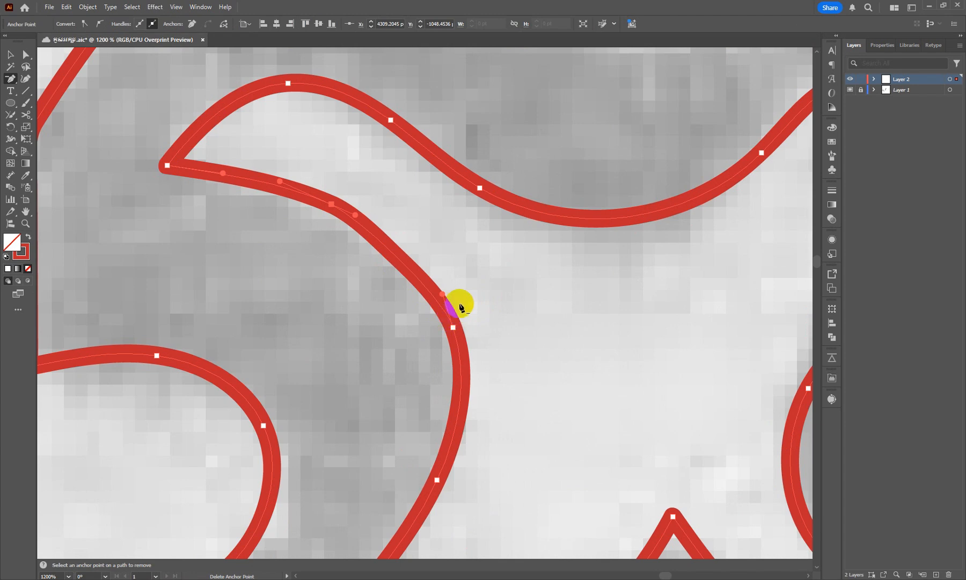
{"action": "left_click", "coordinate": [332, 205]}
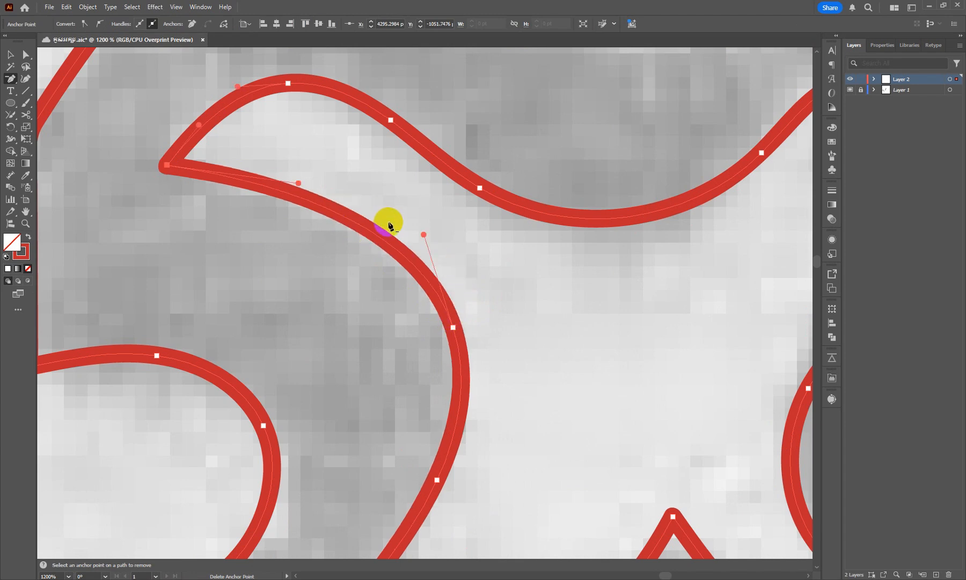
Adjust the upper handle of the second letter's inner curve to fit the scan and delete the anchor point near the curve's lower end.
{"action": "scroll", "coordinate": [395, 224], "scroll_direction": "right", "scroll_amount": 1}
{"action": "scroll", "coordinate": [400, 224], "scroll_direction": "down", "scroll_amount": 3}
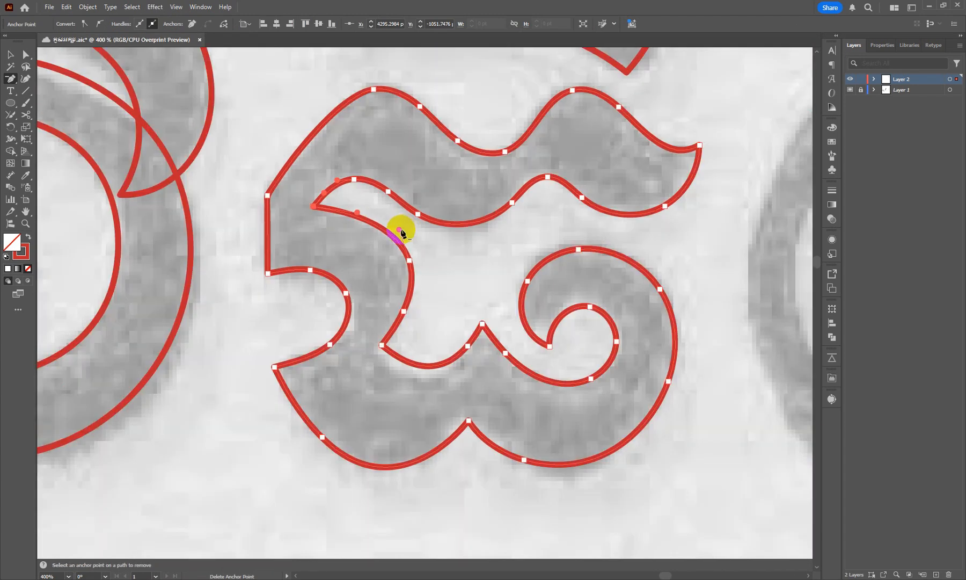
{"action": "key", "text": "ctrl"}
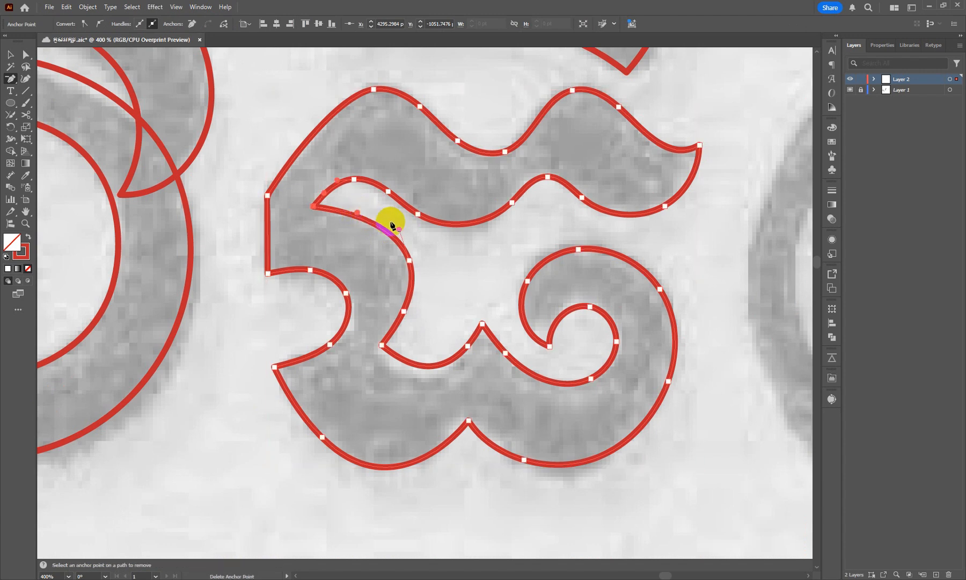
{"action": "key", "text": "a"}
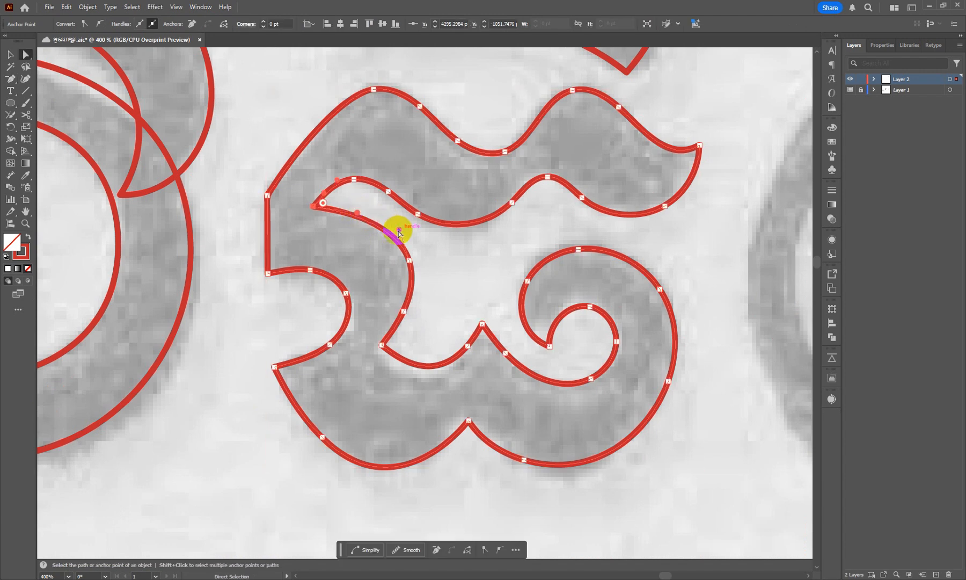
{"action": "left_click", "coordinate": [397, 226]}
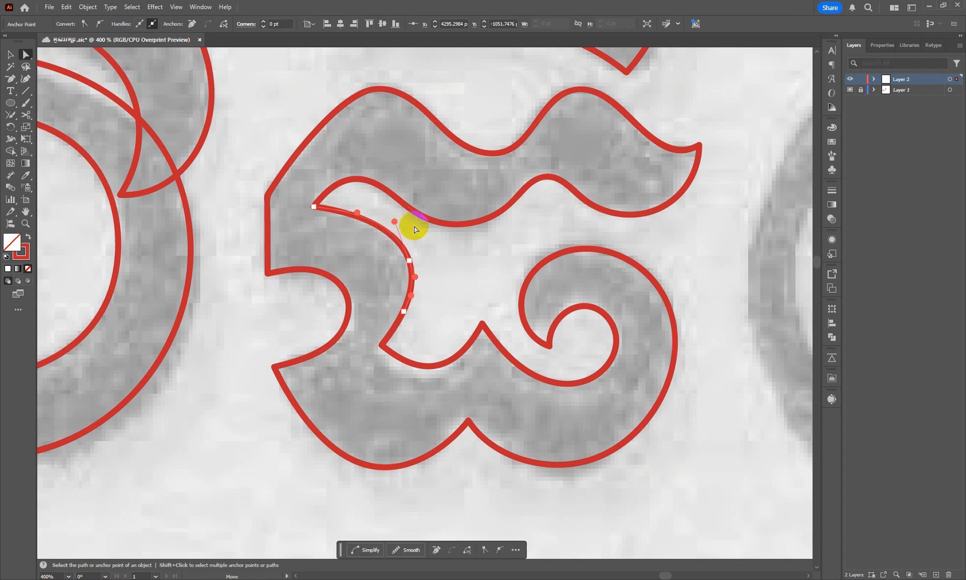
{"action": "left_click_drag", "start_coordinate": [450, 326], "coordinate": [398, 297]}
{"action": "key", "text": "minus"}
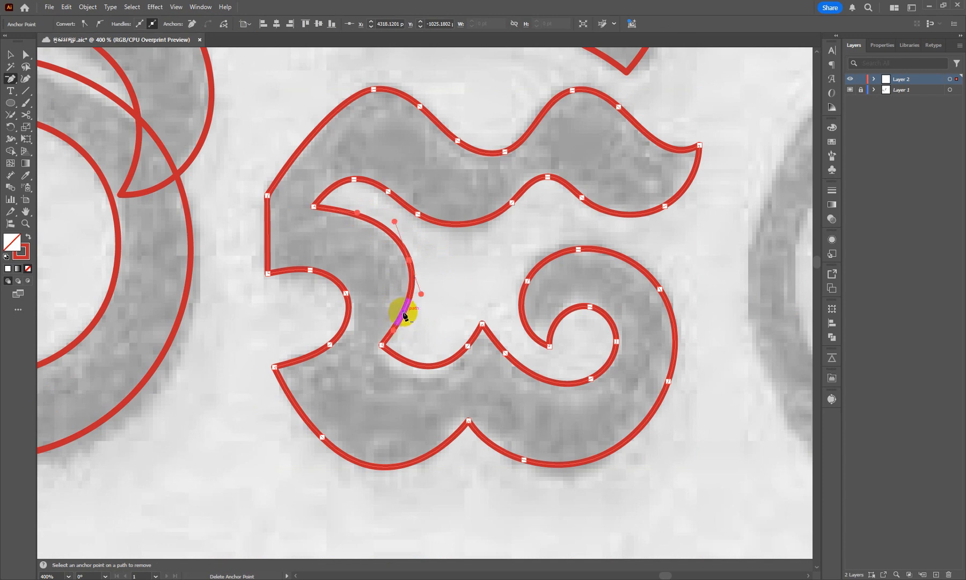
{"action": "key", "text": "v"}
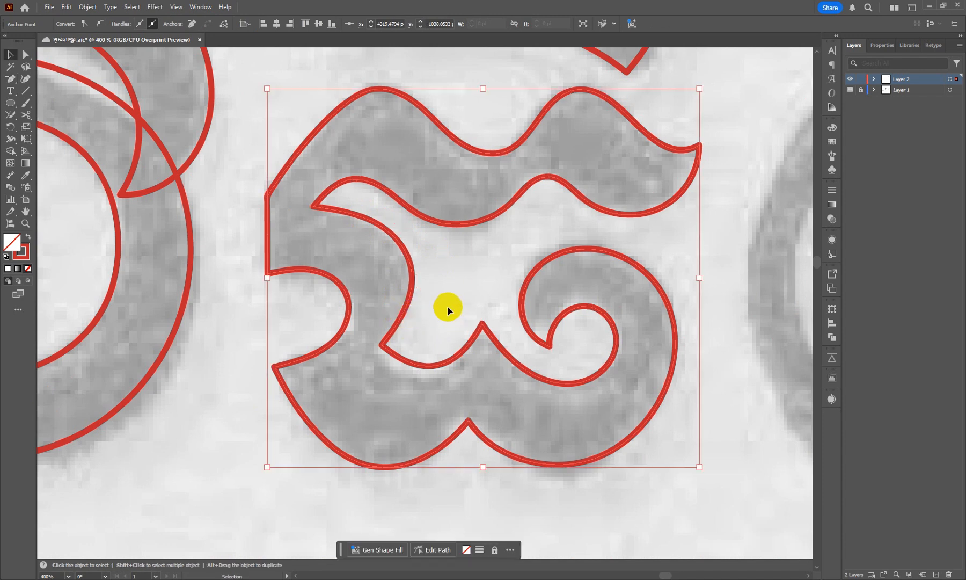
Trace the third letter's outer contour with the Paintbrush from the spiral's inner end, around the bottom and over the top to the pointed tip.
{"action": "key", "text": "ctrl+1"}
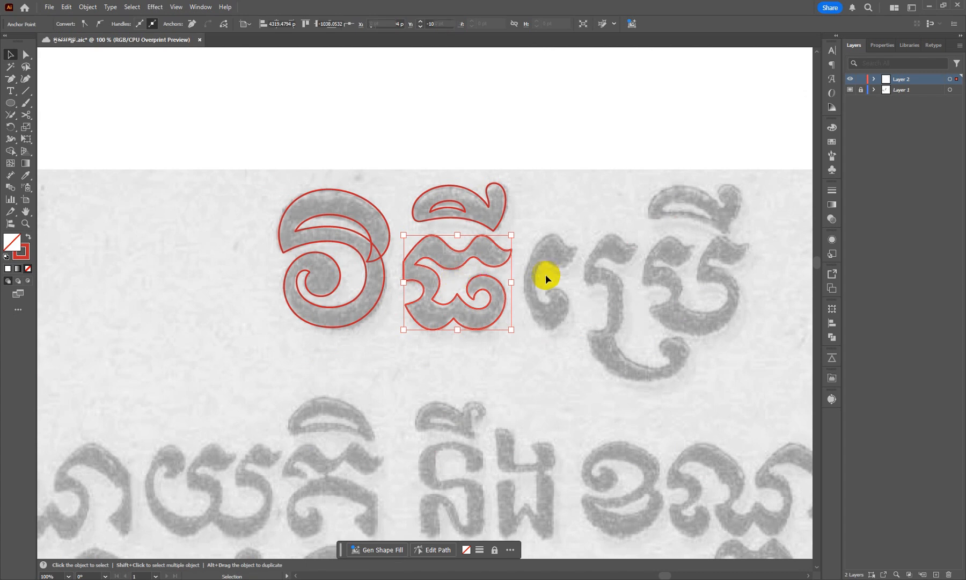
{"action": "left_click", "coordinate": [545, 274]}
{"action": "scroll", "coordinate": [571, 279], "scroll_direction": "up", "scroll_amount": 3}
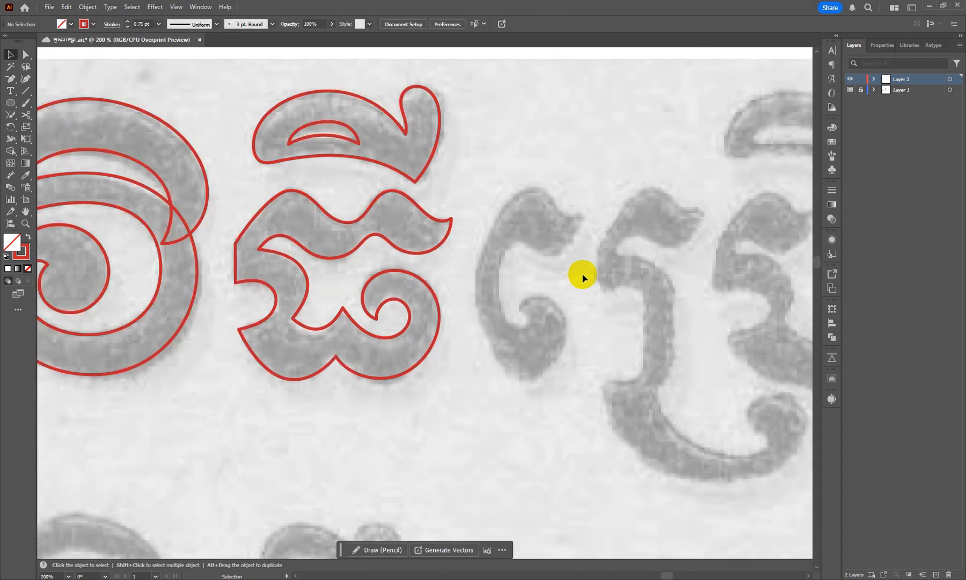
{"action": "left_click_drag", "start_coordinate": [582, 274], "coordinate": [593, 297]}
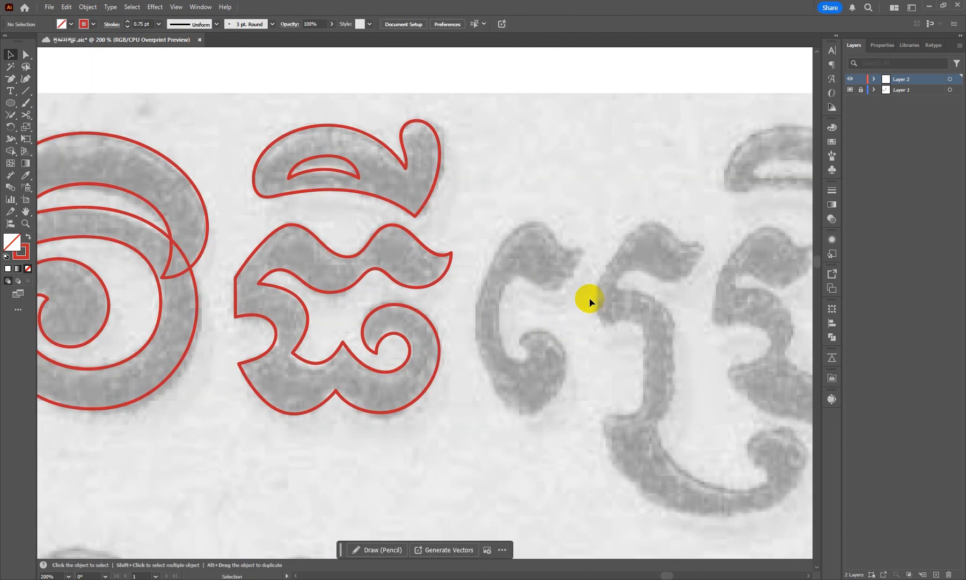
{"action": "key", "text": "b"}
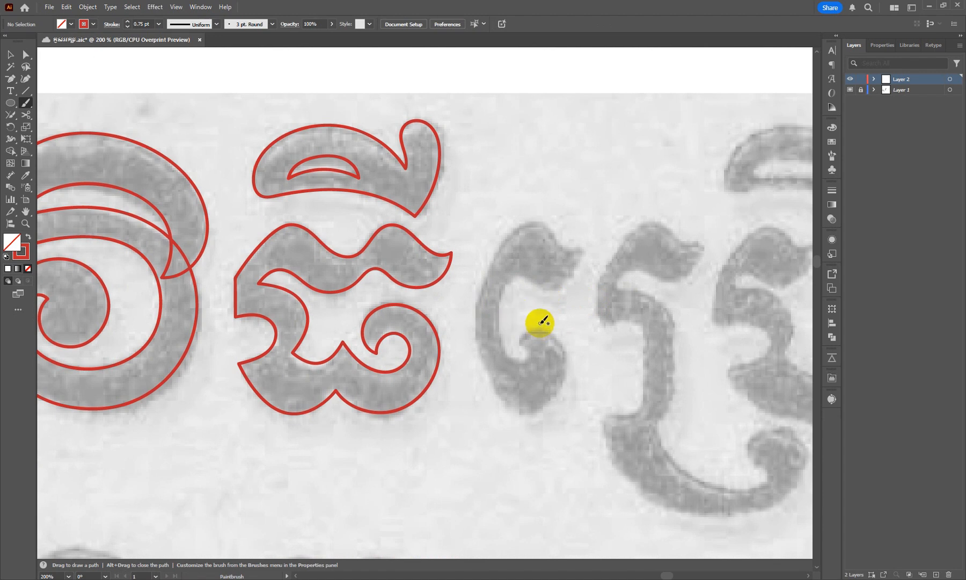
{"action": "scroll", "coordinate": [544, 327], "scroll_direction": "up", "scroll_amount": 1}
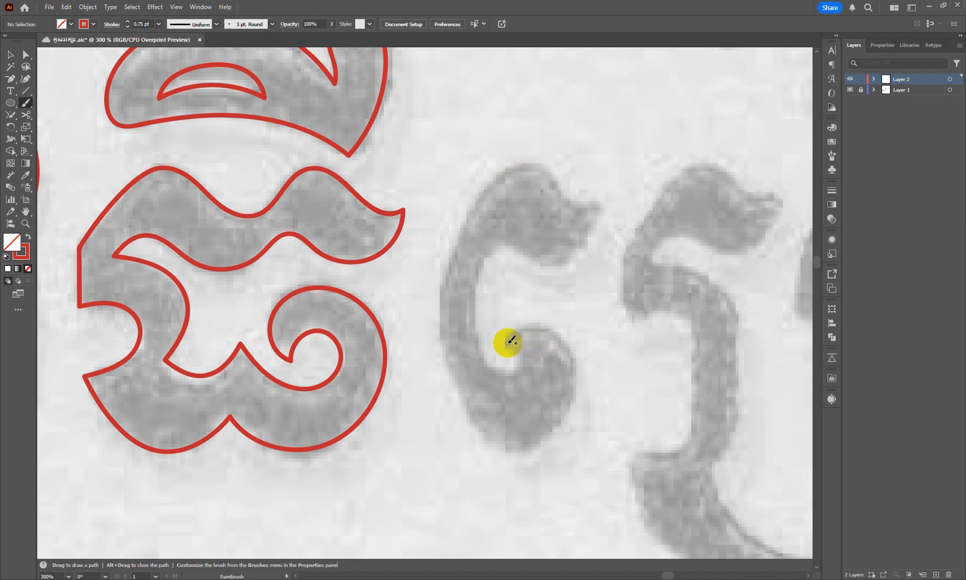
{"action": "mouse_move", "coordinate": [528, 327]}
{"action": "left_mouse_down"}
{"action": "mouse_move", "coordinate": [552, 329]}
{"action": "mouse_move", "coordinate": [575, 366]}
{"action": "mouse_move", "coordinate": [571, 398]}
{"action": "mouse_move", "coordinate": [560, 427]}
{"action": "mouse_move", "coordinate": [491, 447]}
{"action": "mouse_move", "coordinate": [457, 404]}
{"action": "mouse_move", "coordinate": [447, 275]}
{"action": "mouse_move", "coordinate": [459, 226]}
{"action": "mouse_move", "coordinate": [514, 169]}
{"action": "left_mouse_up"}
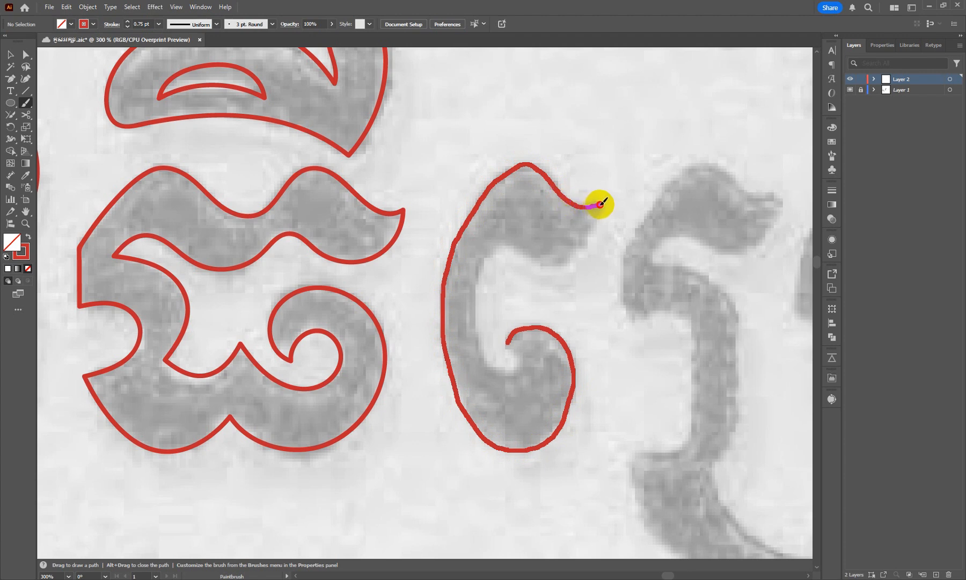
{"action": "left_click_drag", "start_coordinate": [605, 199], "coordinate": [606, 200]}
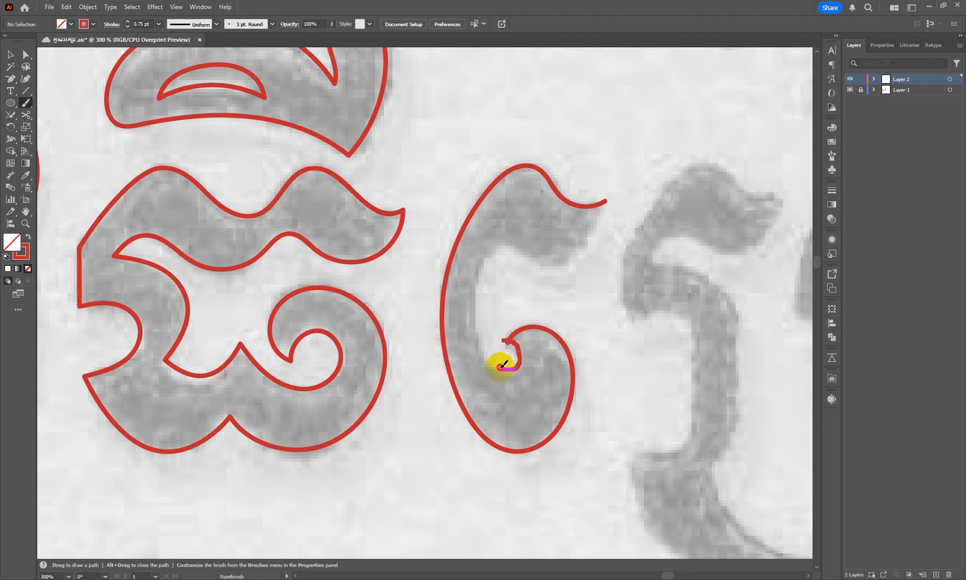
{"action": "mouse_move", "coordinate": [491, 356]}
{"action": "left_mouse_down"}
{"action": "mouse_move", "coordinate": [495, 256]}
{"action": "mouse_move", "coordinate": [512, 250]}
{"action": "mouse_move", "coordinate": [532, 264]}
{"action": "mouse_move", "coordinate": [569, 267]}
{"action": "mouse_move", "coordinate": [599, 220]}
{"action": "mouse_move", "coordinate": [601, 177]}
{"action": "left_mouse_up"}
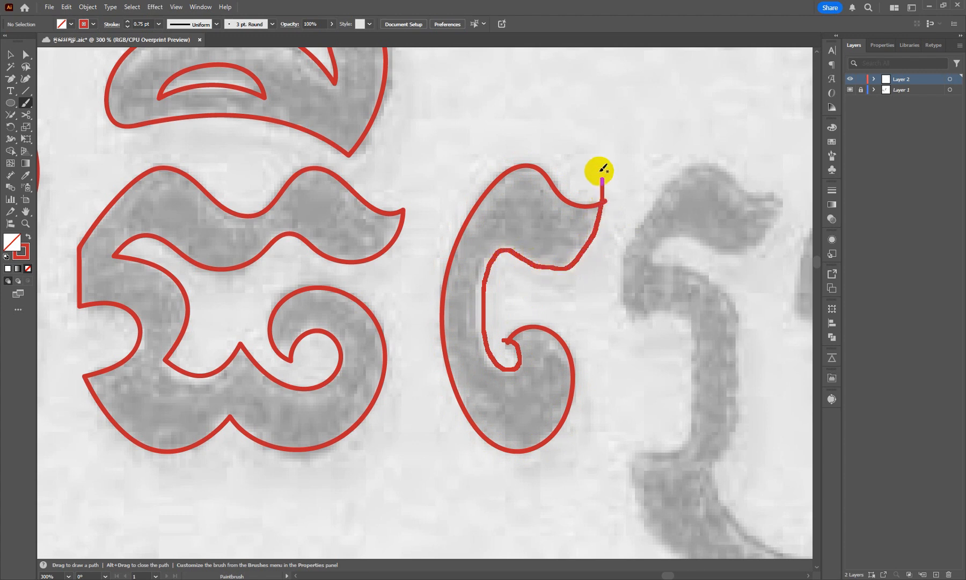
{"action": "scroll", "coordinate": [571, 164], "scroll_direction": "down", "scroll_amount": 2}
{"action": "key", "text": "ctrl+z"}
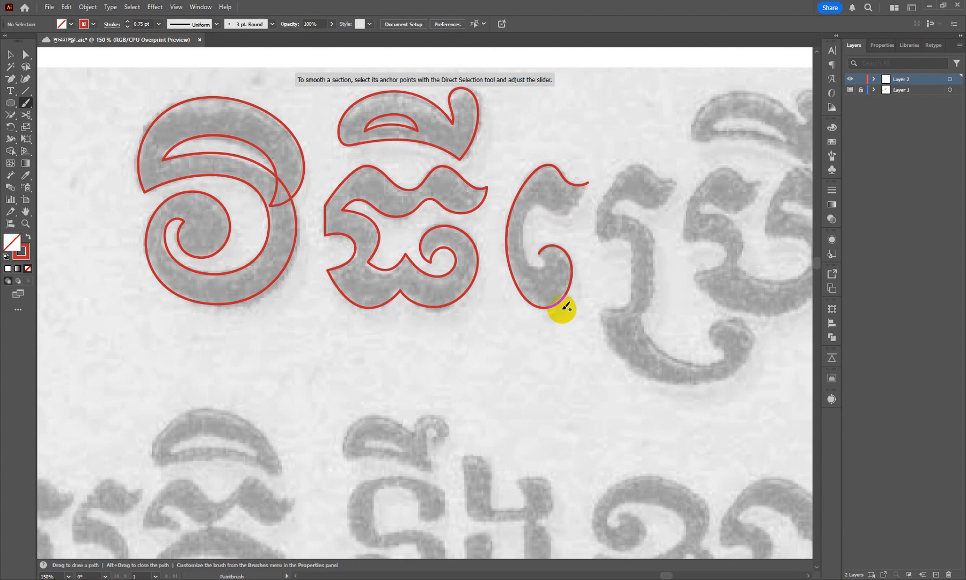
Trace the third letter's inner contour with the Paintbrush, crossing the outer contour slightly at the spiral and at the pointed tip.
{"action": "scroll", "coordinate": [535, 225], "scroll_direction": "up", "scroll_amount": 2}
{"action": "mouse_move", "coordinate": [552, 268]}
{"action": "left_mouse_down"}
{"action": "mouse_move", "coordinate": [550, 305]}
{"action": "mouse_move", "coordinate": [534, 313]}
{"action": "mouse_move", "coordinate": [511, 286]}
{"action": "mouse_move", "coordinate": [516, 199]}
{"action": "left_mouse_up"}
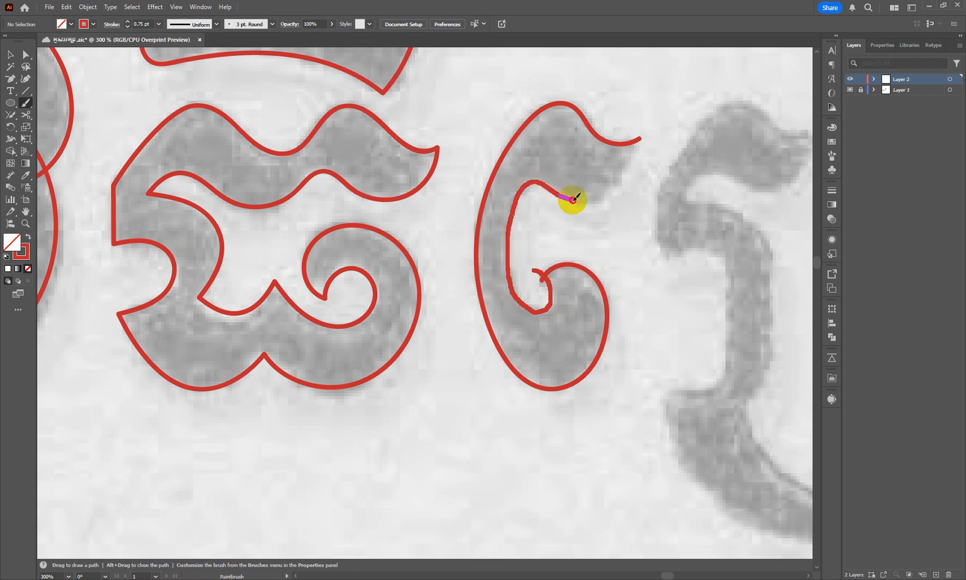
{"action": "mouse_move", "coordinate": [608, 192]}
{"action": "left_mouse_down"}
{"action": "mouse_move", "coordinate": [628, 162]}
{"action": "mouse_move", "coordinate": [628, 124]}
{"action": "mouse_move", "coordinate": [631, 134]}
{"action": "left_mouse_up"}
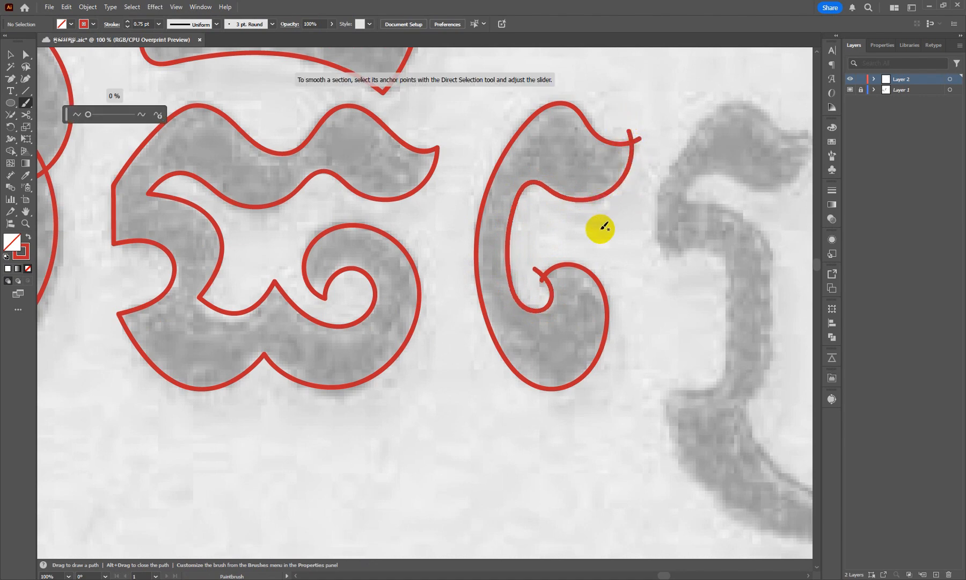
{"action": "scroll", "coordinate": [607, 245], "scroll_direction": "down", "scroll_amount": 3, "text": "alt"}
{"action": "scroll", "coordinate": [618, 263], "scroll_direction": "up", "scroll_amount": 3, "text": "alt"}
Use the Join tool on both of the third letter's contours to trim and join their crossing ends at the spiral and the pointed tip.
{"action": "key", "text": "v"}
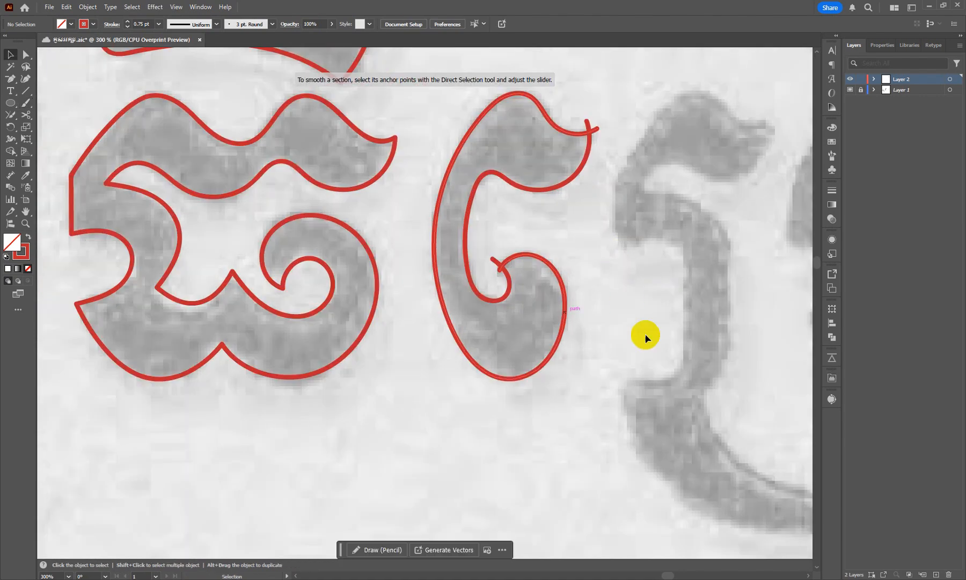
{"action": "left_click_drag", "start_coordinate": [638, 393], "coordinate": [485, 238]}
{"action": "left_click", "coordinate": [592, 244]}
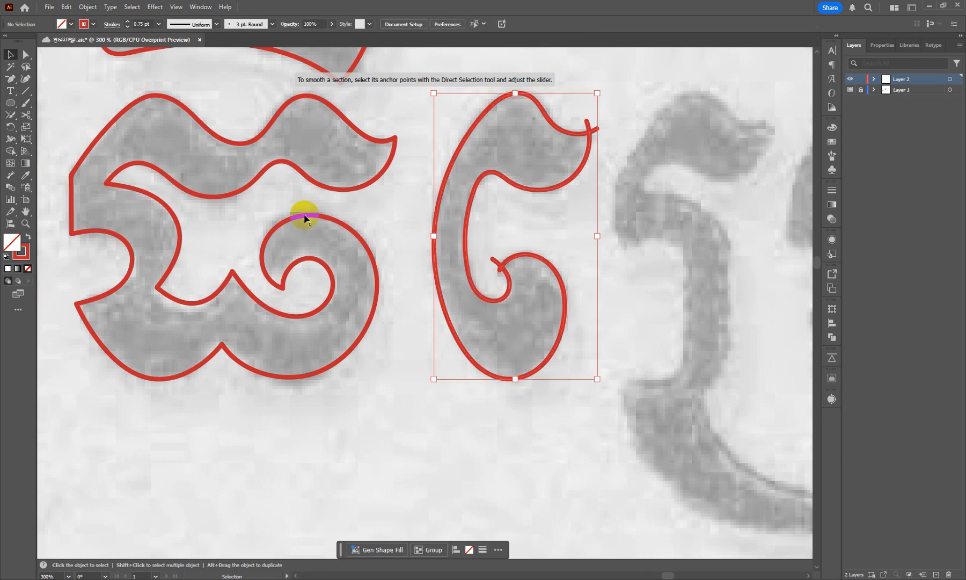
{"action": "left_click", "coordinate": [11, 116]}
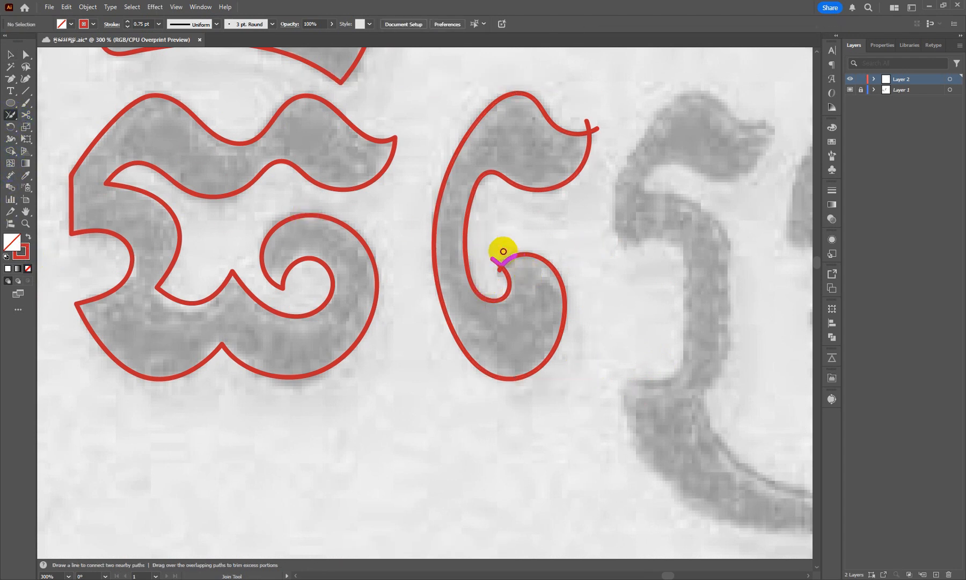
{"action": "mouse_move", "coordinate": [501, 251]}
{"action": "left_mouse_down"}
{"action": "mouse_move", "coordinate": [498, 275]}
{"action": "mouse_move", "coordinate": [505, 264]}
{"action": "left_mouse_up"}
{"action": "mouse_move", "coordinate": [570, 114]}
{"action": "left_mouse_down"}
{"action": "mouse_move", "coordinate": [606, 129]}
{"action": "mouse_move", "coordinate": [571, 119]}
{"action": "left_mouse_up"}
{"action": "key", "text": "v"}
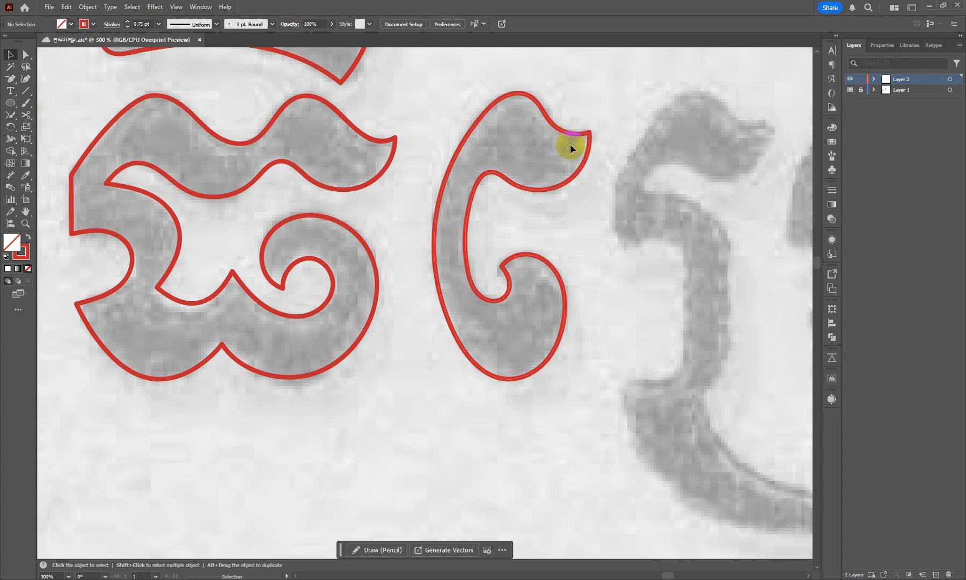
Delete the third letter's surplus anchor points on the inner curve's upper bend and on the outer edge between the top and the pointed tip.
{"action": "key", "text": "a"}
{"action": "left_click_drag", "start_coordinate": [553, 229], "coordinate": [505, 140]}
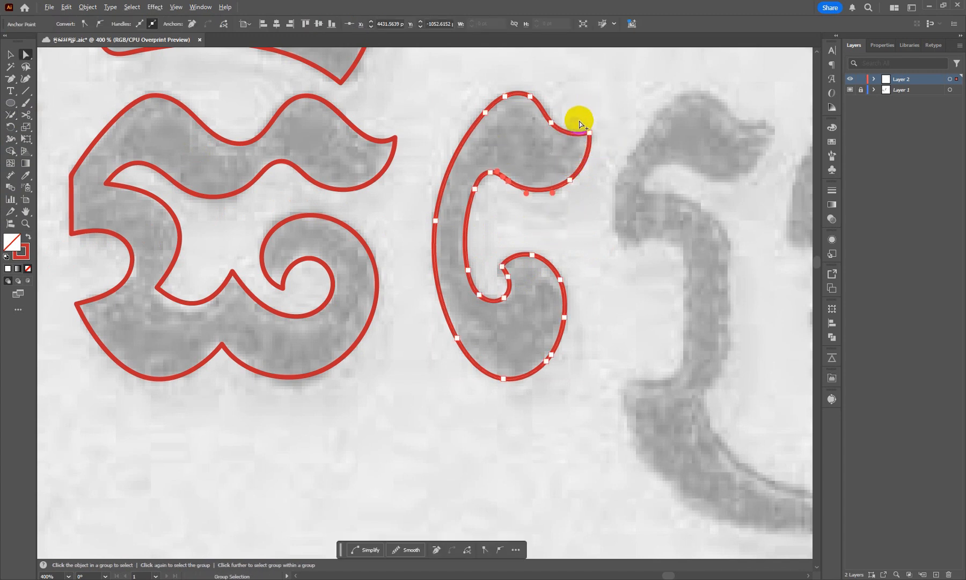
{"action": "scroll", "coordinate": [579, 123], "scroll_direction": "up", "scroll_amount": 1}
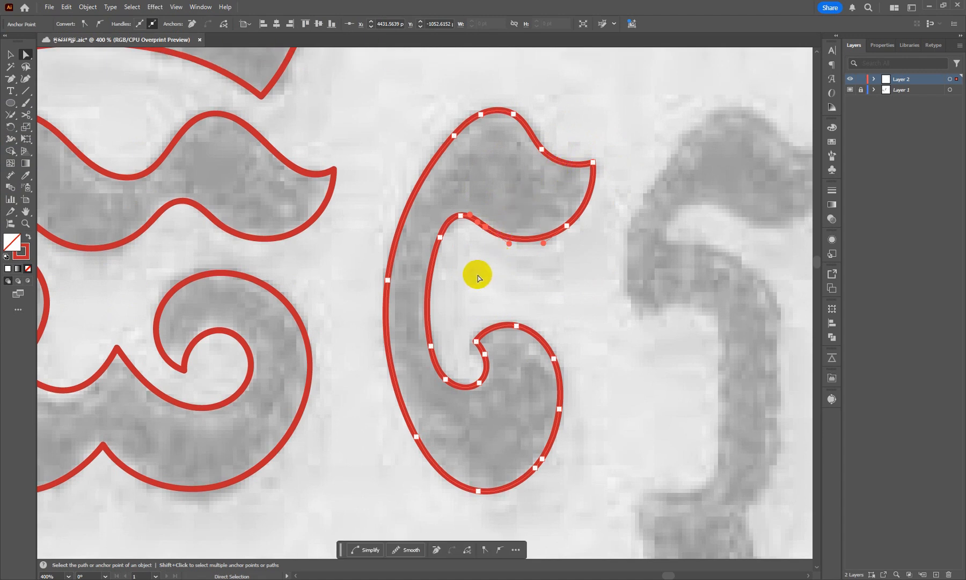
{"action": "key", "text": "p"}
{"action": "left_click", "coordinate": [441, 237]}
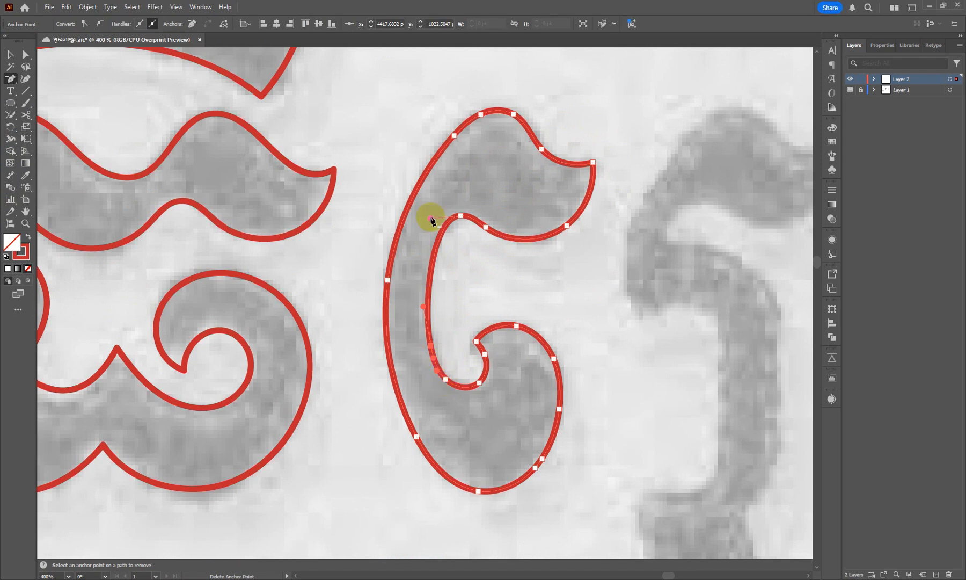
{"action": "scroll", "coordinate": [440, 188], "scroll_direction": "up", "scroll_amount": 1}
{"action": "left_click", "coordinate": [542, 186]}
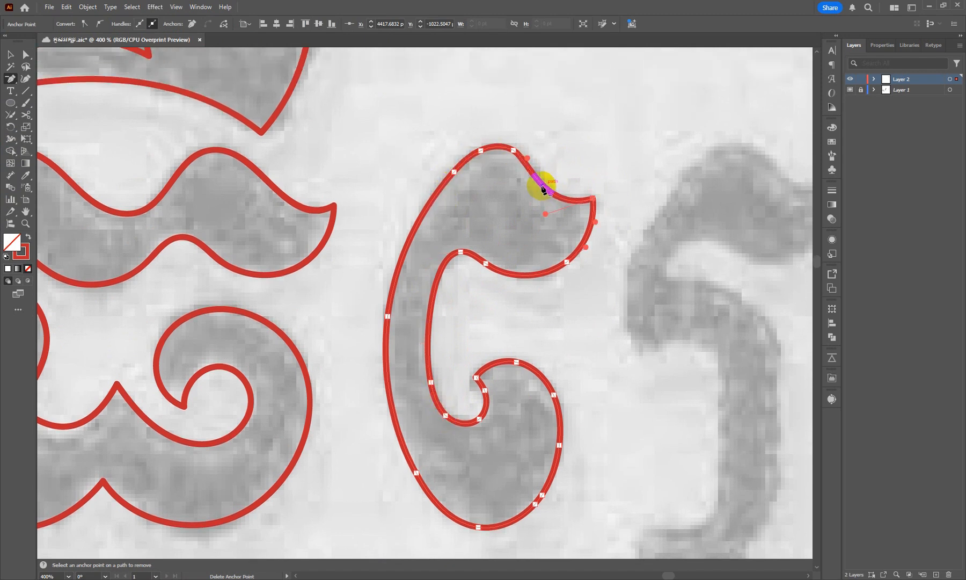
{"action": "left_click", "coordinate": [513, 151]}
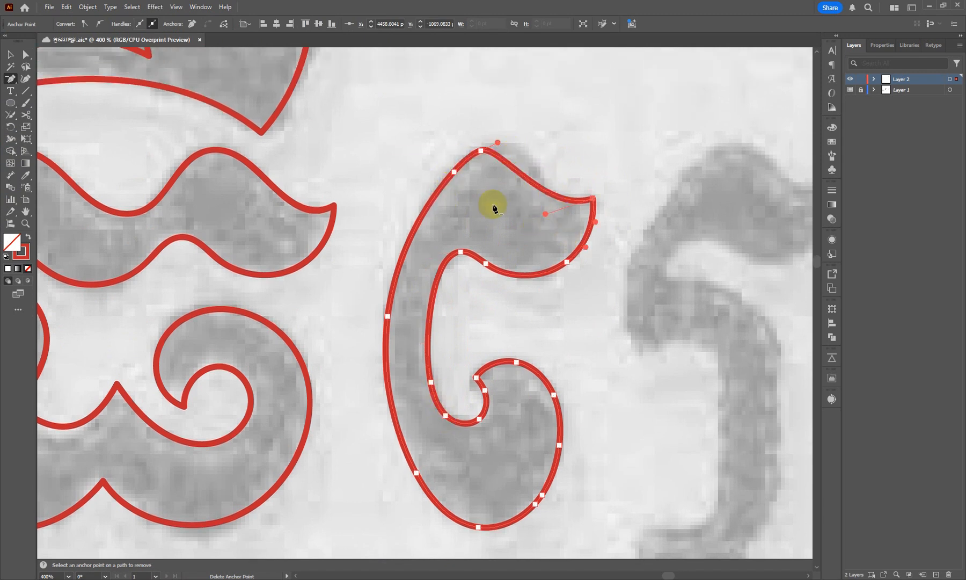
{"action": "key", "text": "ctrl"}
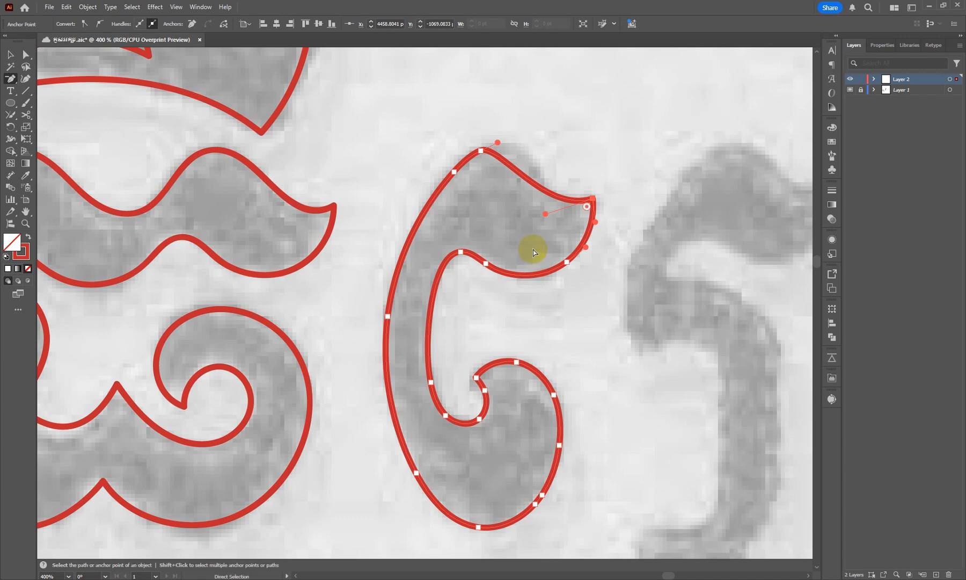
{"action": "key", "text": "ctrl+z"}
Delete the two close anchor points on the third letter's lower outer curve and adjust the curve's handle to fit the scan.
{"action": "scroll", "coordinate": [563, 199], "scroll_direction": "down", "scroll_amount": 2}
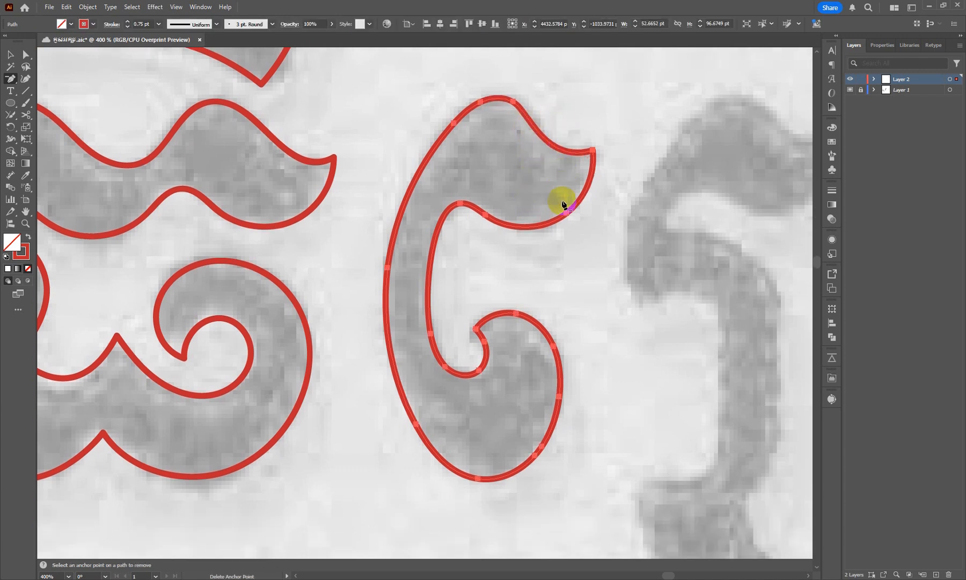
{"action": "scroll", "coordinate": [569, 242], "scroll_direction": "down", "scroll_amount": 1}
{"action": "left_click", "coordinate": [539, 426]}
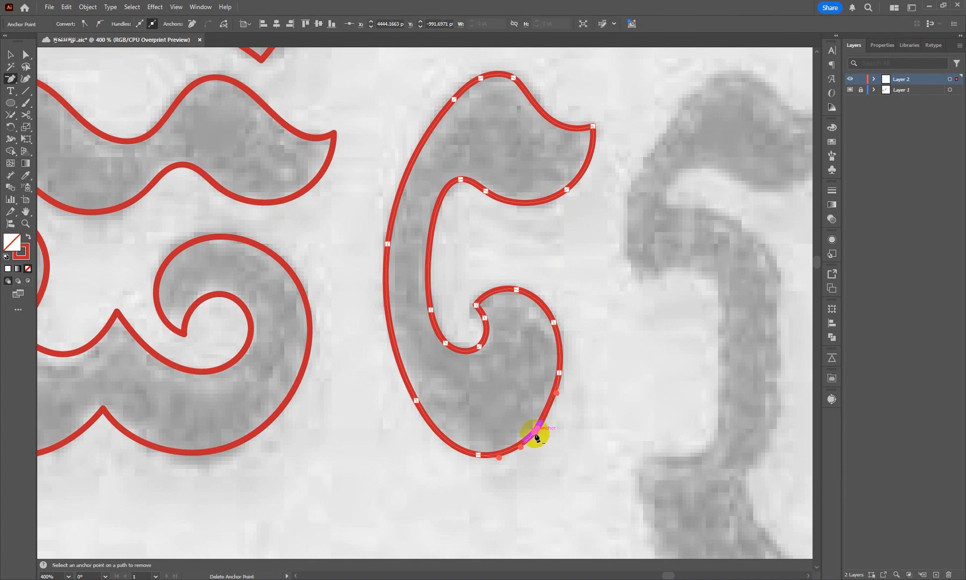
{"action": "left_click", "coordinate": [537, 433]}
{"action": "key", "text": "ctrl"}
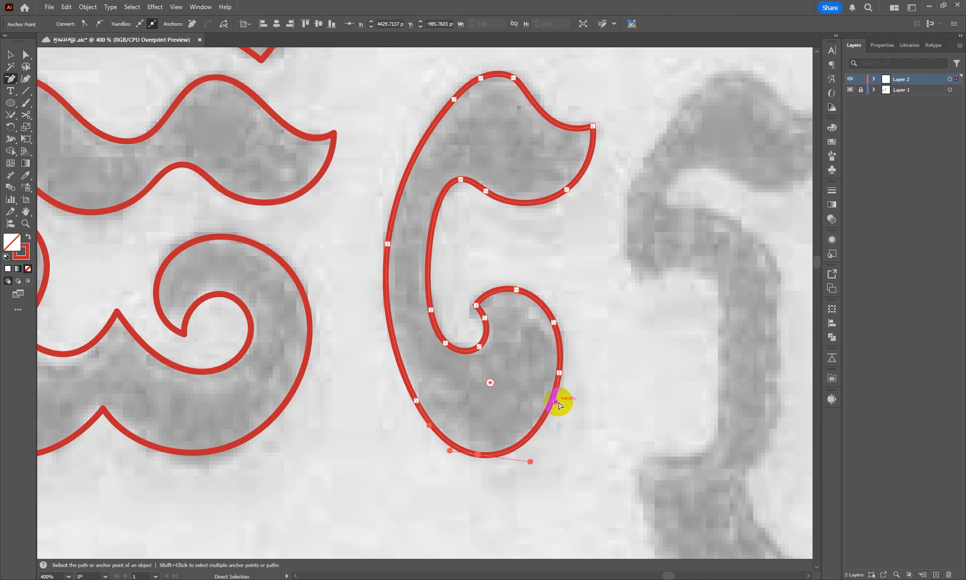
{"action": "left_click_drag", "start_coordinate": [556, 404], "coordinate": [554, 417]}
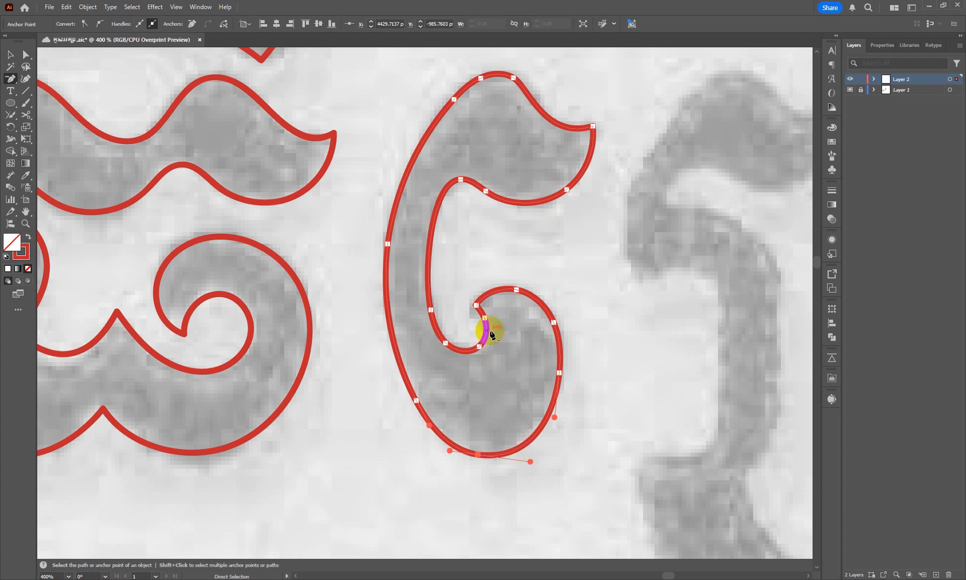
Delete the third letter's surplus anchor points below the pointed tip and on the outer curve's upper shoulder, and deselect the outline.
{"action": "scroll", "coordinate": [477, 272], "scroll_direction": "up", "scroll_amount": 1}
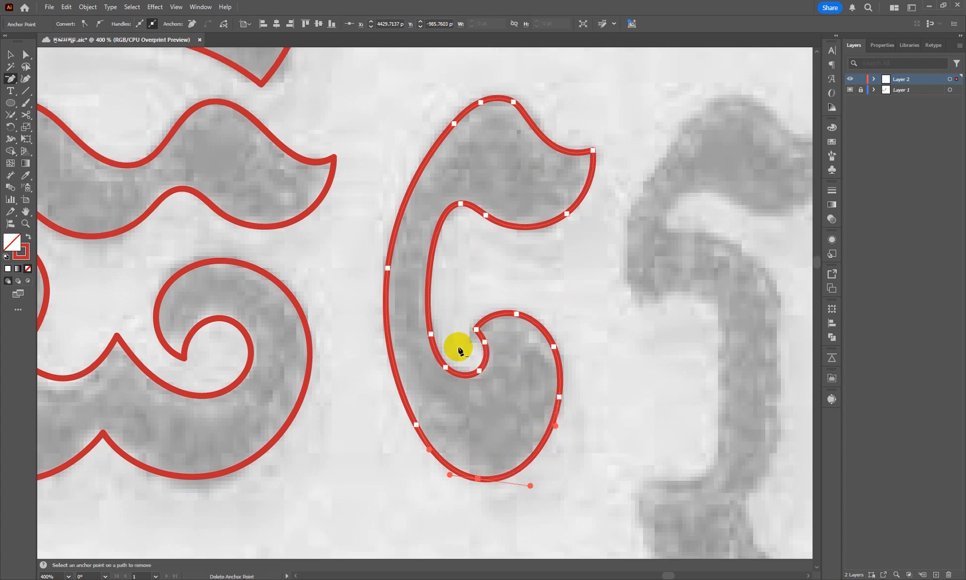
{"action": "scroll", "coordinate": [542, 244], "scroll_direction": "up", "scroll_amount": 1}
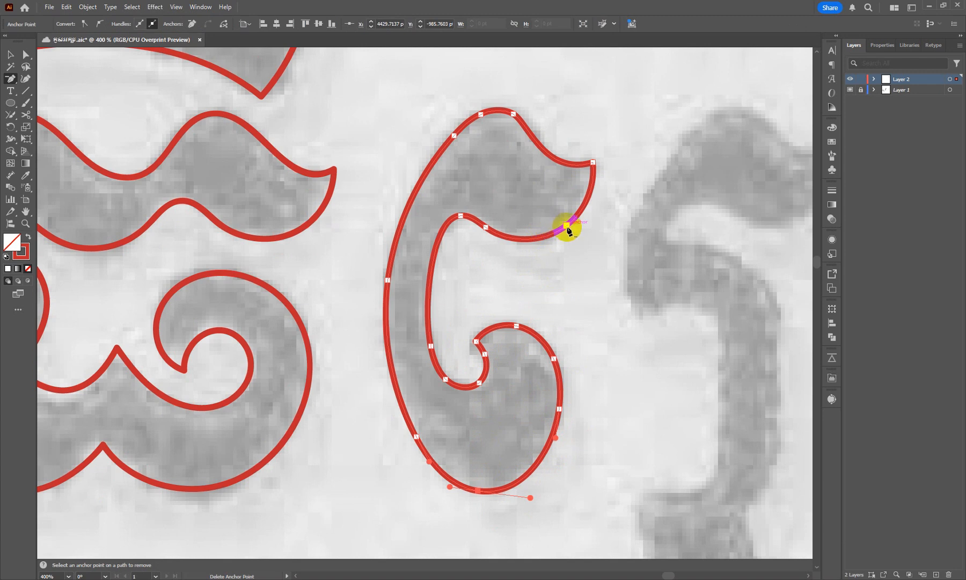
{"action": "left_click", "coordinate": [568, 227]}
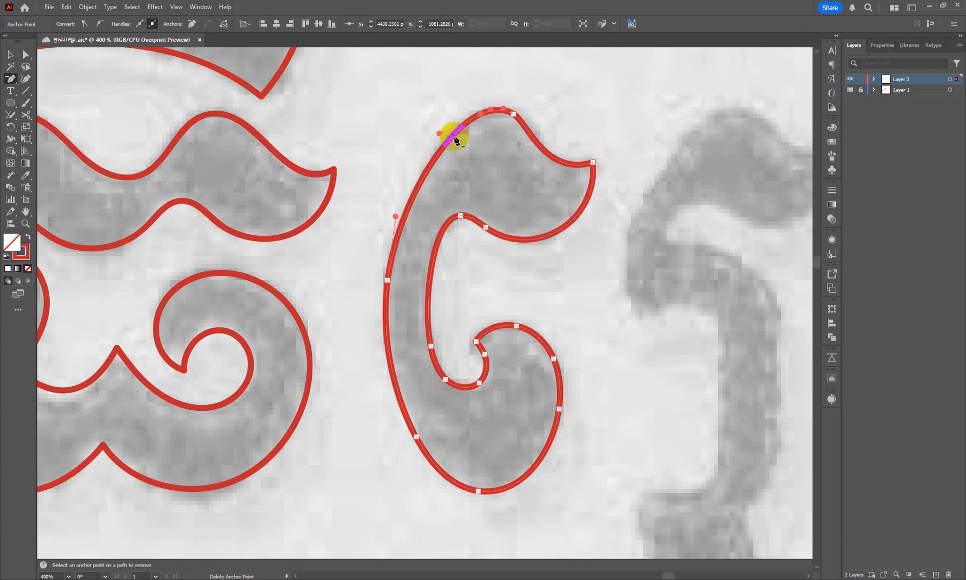
{"action": "key", "text": "v"}
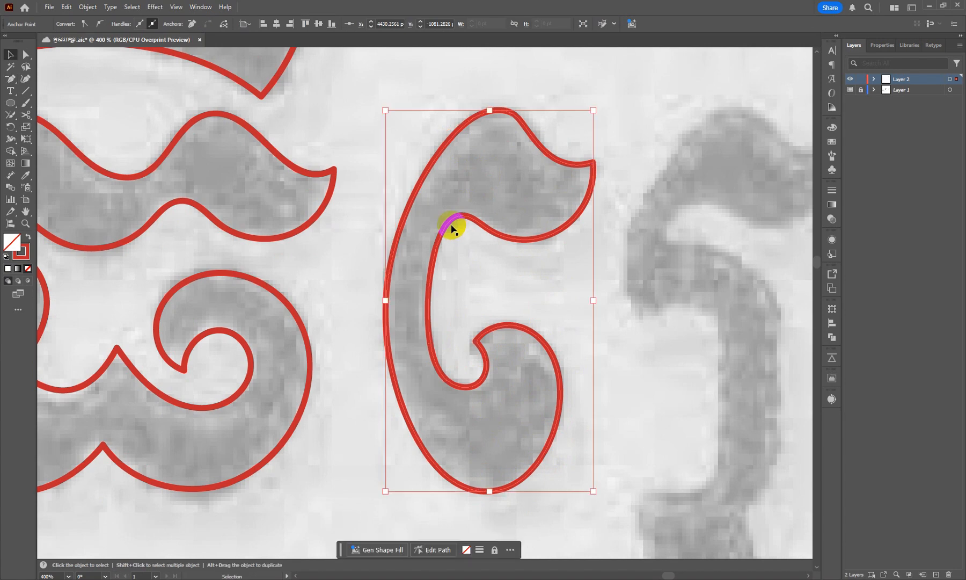
{"action": "left_click", "coordinate": [474, 288]}
Trace the short upper arc of the fourth letter's notch with the Paintbrush, ending at the stem.
{"action": "scroll", "coordinate": [475, 288], "scroll_direction": "down", "scroll_amount": 5}
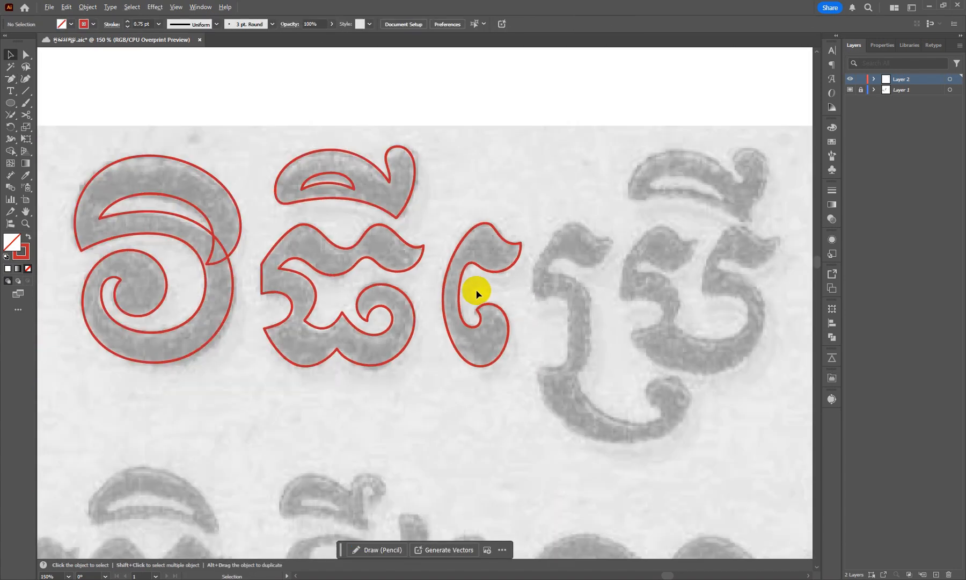
{"action": "scroll", "coordinate": [506, 277], "scroll_direction": "down", "scroll_amount": 1}
{"action": "scroll", "coordinate": [515, 258], "scroll_direction": "up", "scroll_amount": 3}
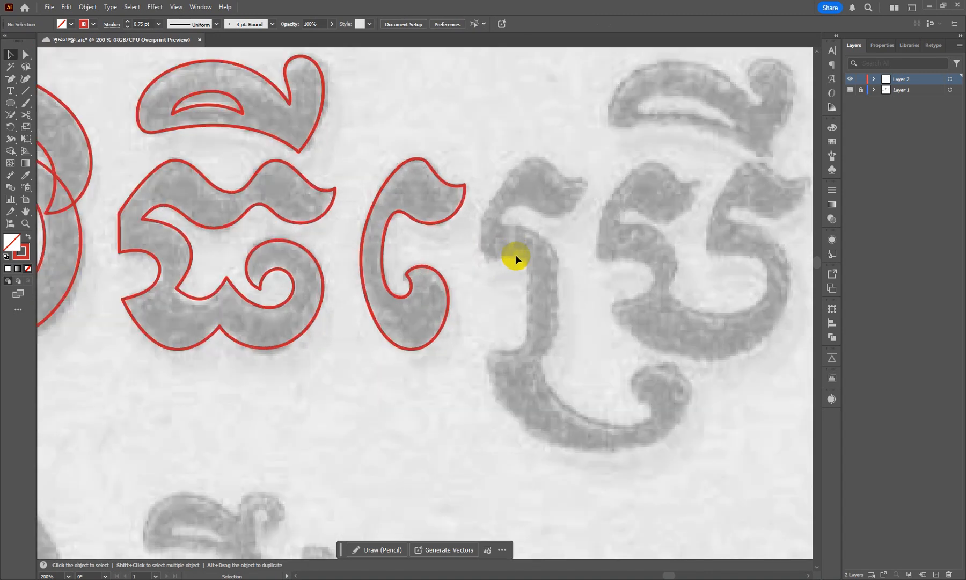
{"action": "left_click_drag", "start_coordinate": [605, 271], "coordinate": [511, 289]}
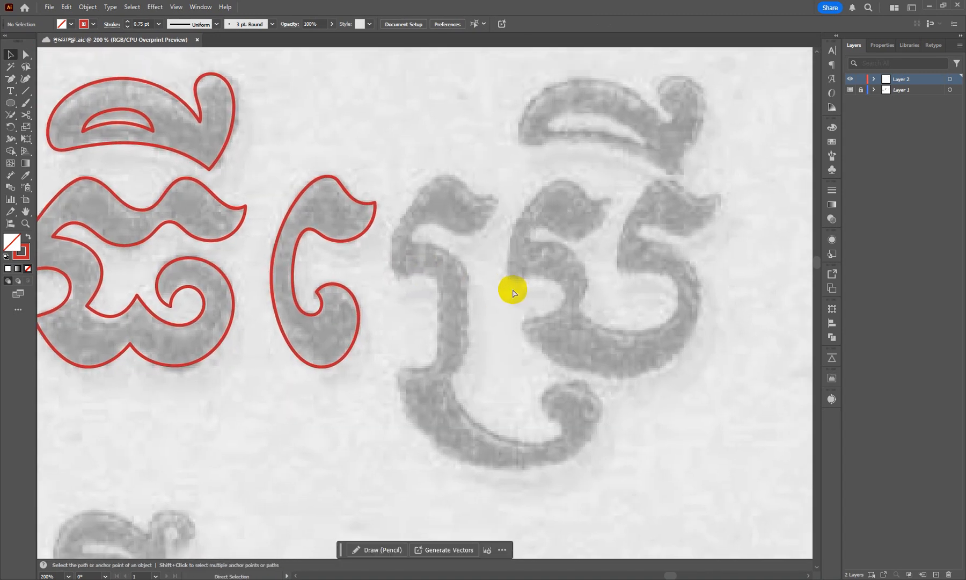
{"action": "key", "text": "b"}
{"action": "scroll", "coordinate": [473, 304], "scroll_direction": "down", "scroll_amount": 1}
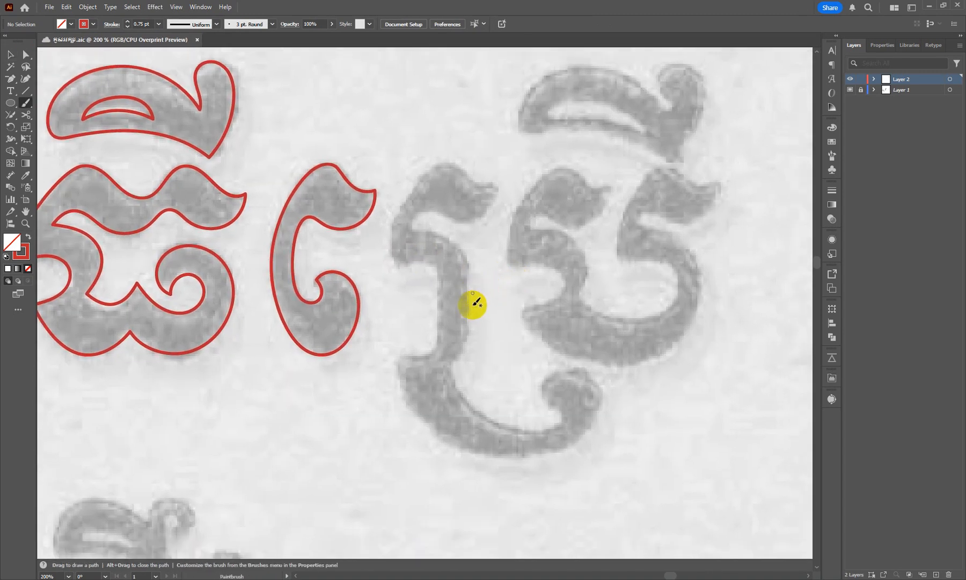
{"action": "scroll", "coordinate": [472, 304], "scroll_direction": "down", "scroll_amount": 1}
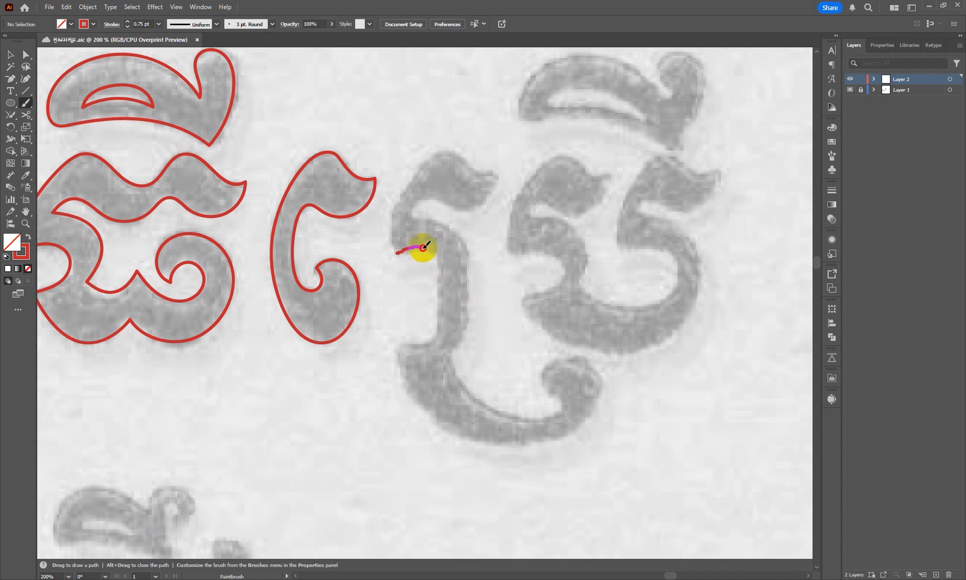
{"action": "mouse_move", "coordinate": [438, 256]}
{"action": "left_mouse_down"}
{"action": "mouse_move", "coordinate": [437, 338]}
{"action": "mouse_move", "coordinate": [419, 351]}
{"action": "mouse_move", "coordinate": [396, 330]}
{"action": "left_mouse_up"}
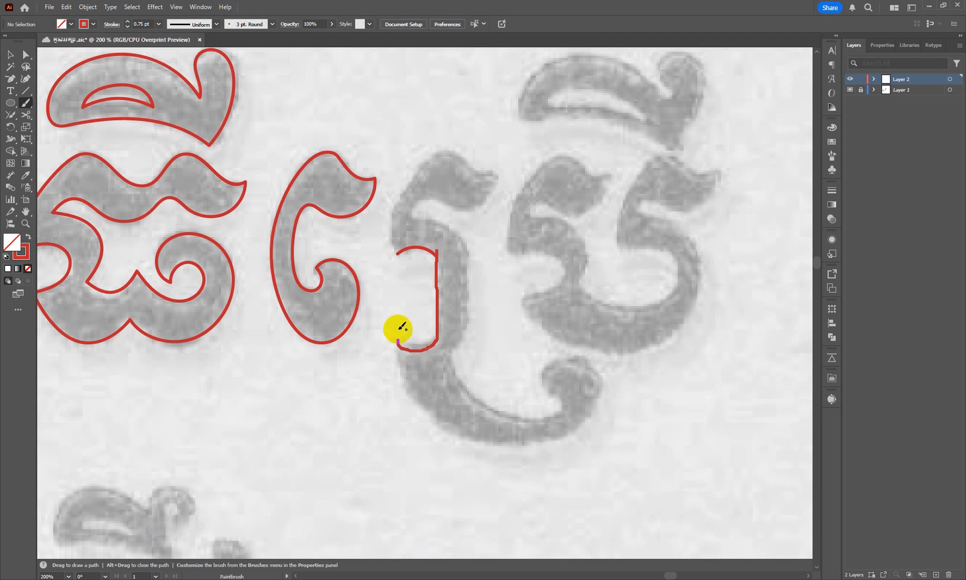
{"action": "scroll", "coordinate": [410, 328], "scroll_direction": "down", "scroll_amount": 3}
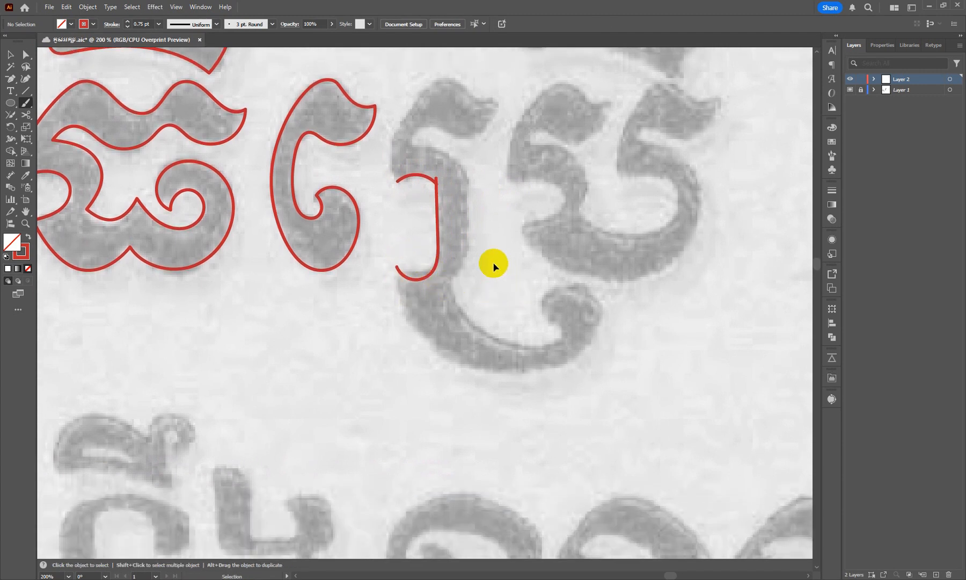
{"action": "key", "text": "ctrl+z"}
Trace the fourth letter's stem edge with the Paintbrush, straight down from the upper arc and around the lower arc to the outer corner.
{"action": "scroll", "coordinate": [438, 233], "scroll_direction": "up", "scroll_amount": 2}
{"action": "mouse_move", "coordinate": [423, 147]}
{"action": "left_mouse_down"}
{"action": "mouse_move", "coordinate": [437, 156]}
{"action": "mouse_move", "coordinate": [434, 253]}
{"action": "left_mouse_up"}
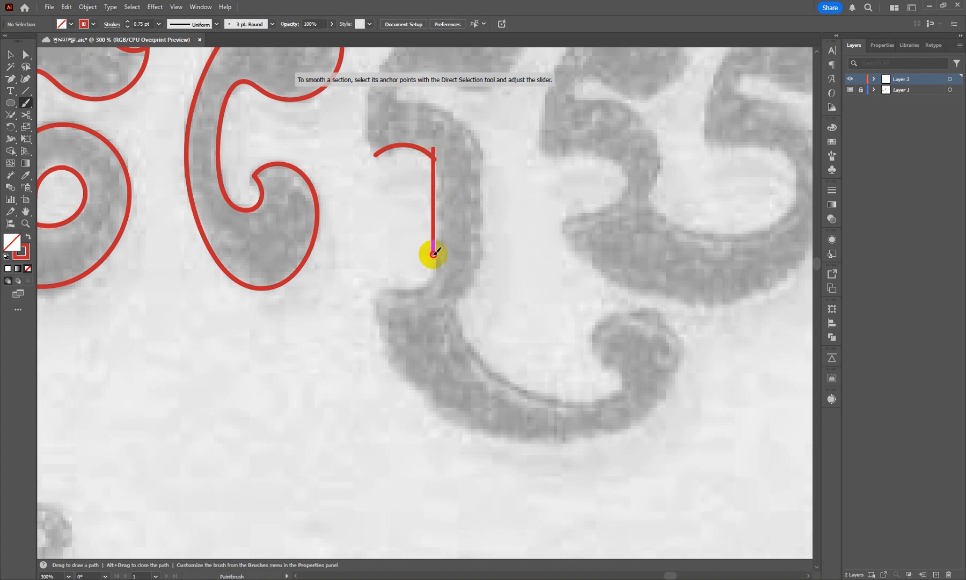
{"action": "left_click_drag", "start_coordinate": [400, 291], "coordinate": [374, 287]}
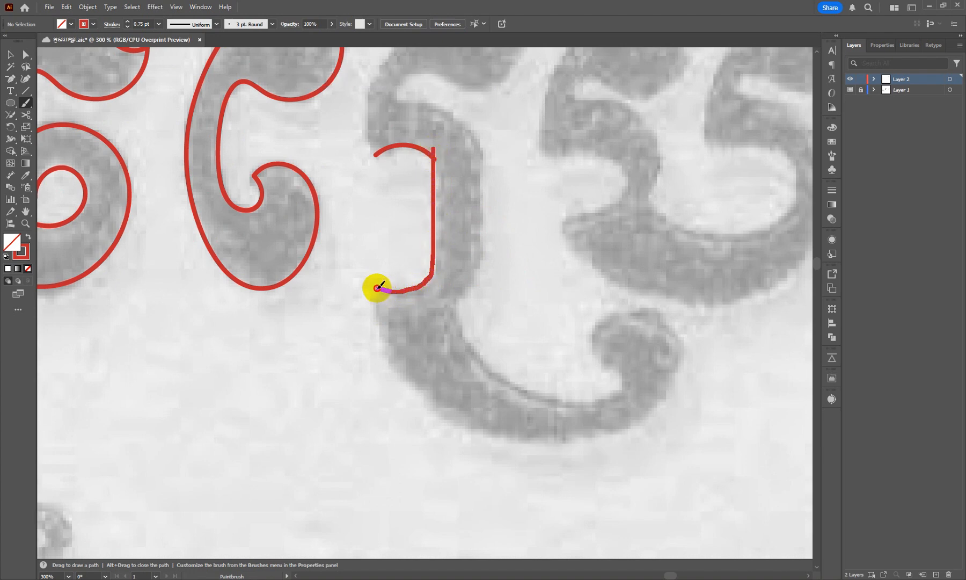
{"action": "scroll", "coordinate": [352, 261], "scroll_direction": "down", "scroll_amount": 2}
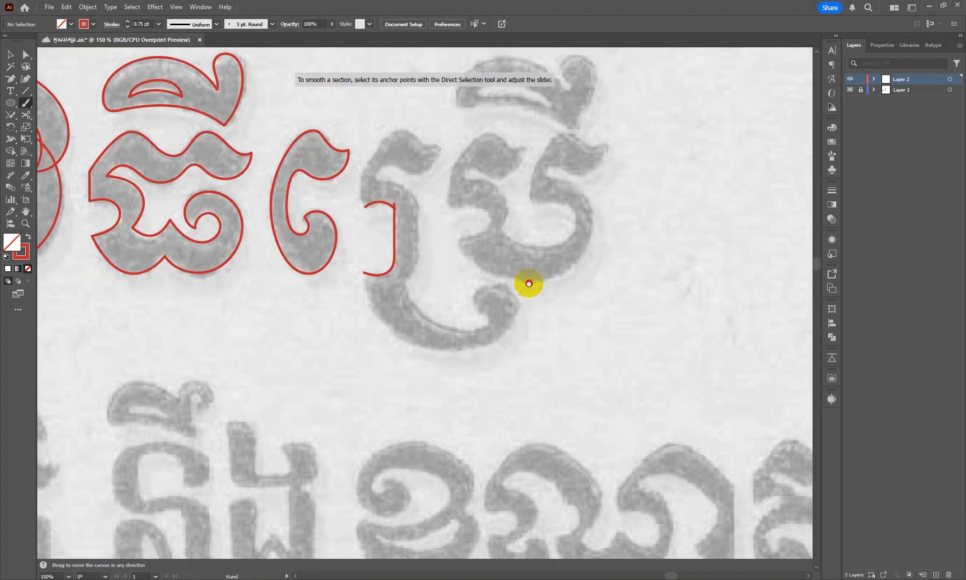
{"action": "scroll", "coordinate": [505, 290], "scroll_direction": "up", "scroll_amount": 1}
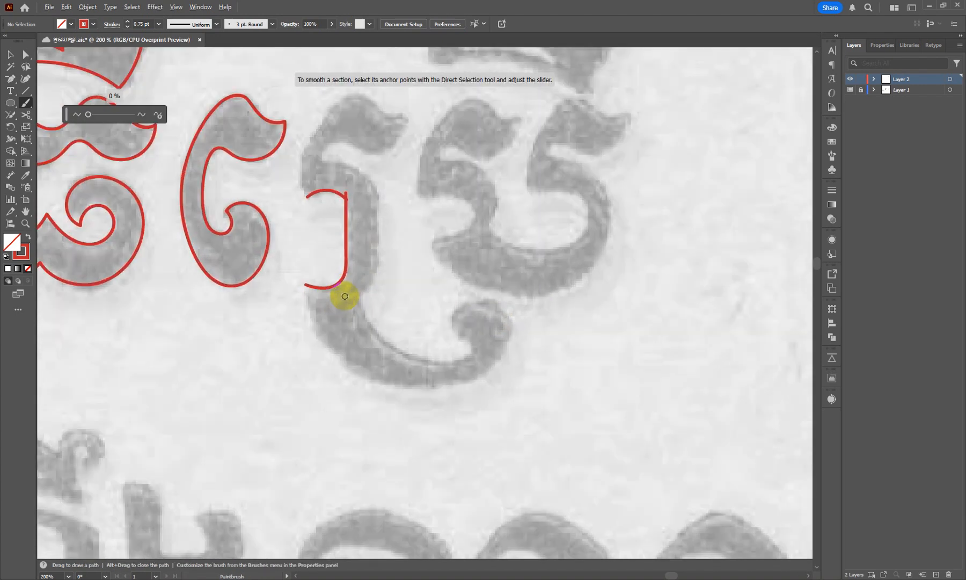
{"action": "left_click_drag", "start_coordinate": [345, 296], "coordinate": [322, 285]}
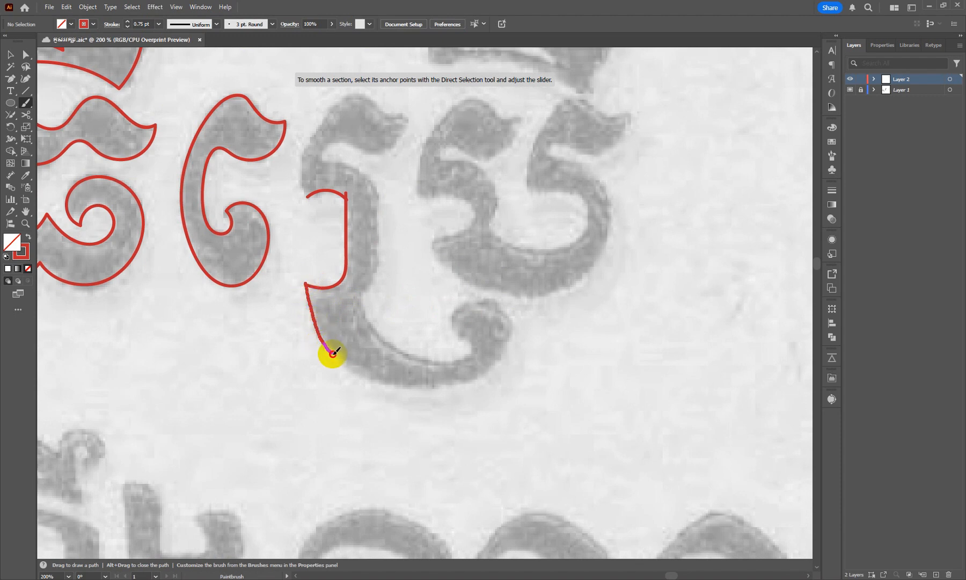
{"action": "left_click_drag", "start_coordinate": [333, 353], "coordinate": [349, 365]}
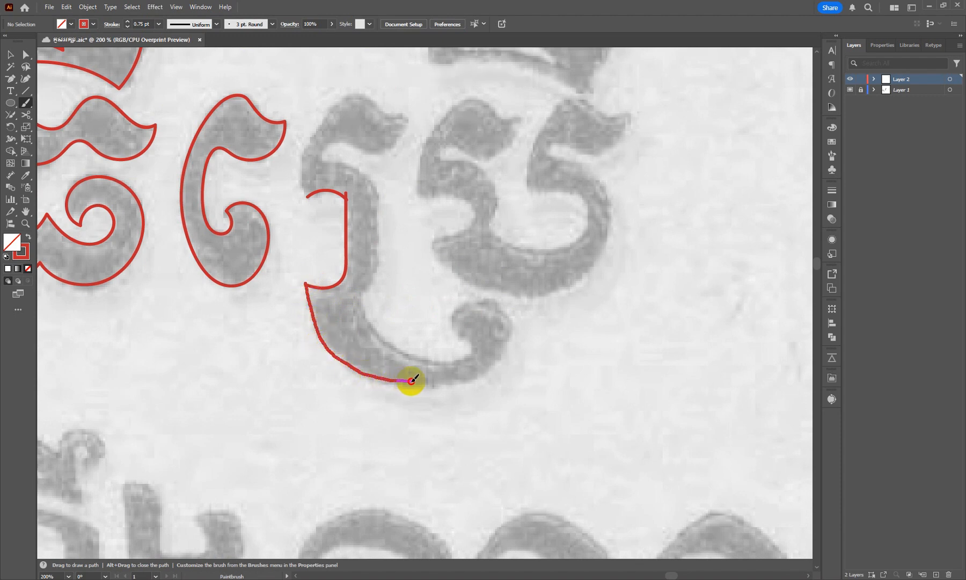
{"action": "mouse_move", "coordinate": [411, 381]}
{"action": "left_mouse_down"}
{"action": "mouse_move", "coordinate": [502, 351]}
{"action": "mouse_move", "coordinate": [525, 307]}
{"action": "left_mouse_up"}
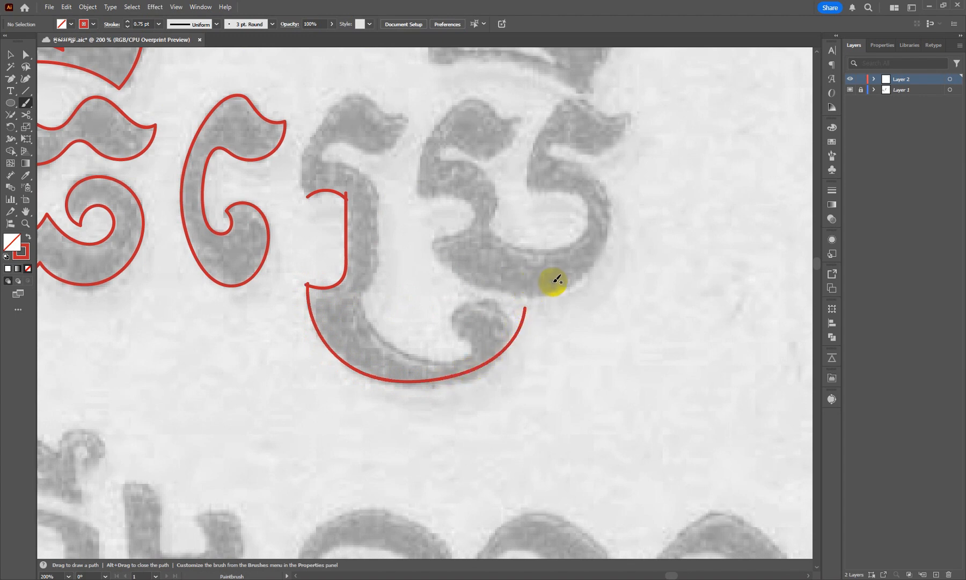
{"action": "scroll", "coordinate": [548, 284], "scroll_direction": "down", "scroll_amount": 1}
{"action": "scroll", "coordinate": [548, 283], "scroll_direction": "up", "scroll_amount": 1}
{"action": "key", "text": "ctrl+z"}
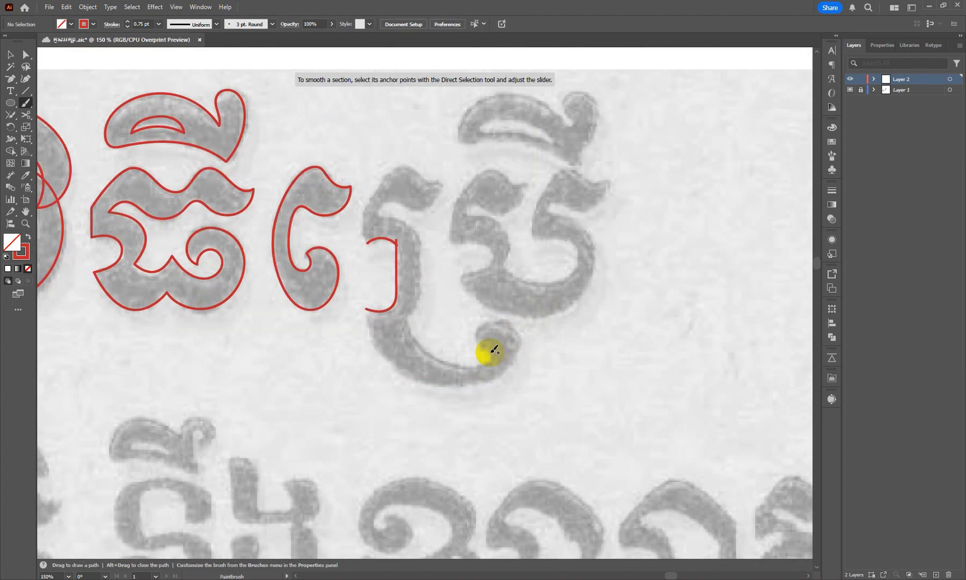
Trace the fourth letter's lower hook with the Paintbrush: the outer curve from curl to lower notch corner, and the inner curve up to the stem.
{"action": "scroll", "coordinate": [489, 352], "scroll_direction": "up", "scroll_amount": 1}
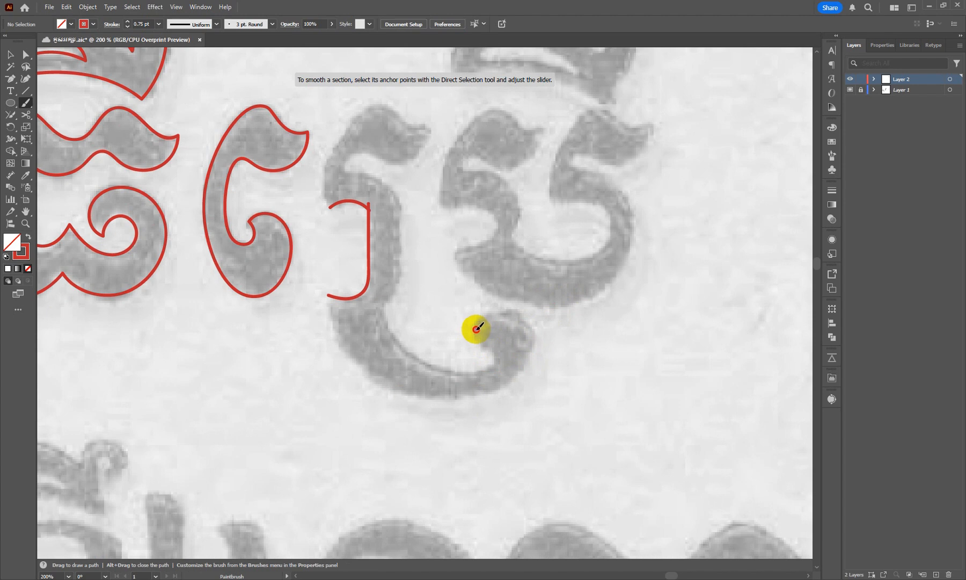
{"action": "mouse_move", "coordinate": [476, 329]}
{"action": "left_mouse_down"}
{"action": "mouse_move", "coordinate": [491, 309]}
{"action": "mouse_move", "coordinate": [523, 315]}
{"action": "mouse_move", "coordinate": [533, 337]}
{"action": "mouse_move", "coordinate": [522, 369]}
{"action": "mouse_move", "coordinate": [468, 401]}
{"action": "mouse_move", "coordinate": [400, 402]}
{"action": "mouse_move", "coordinate": [353, 369]}
{"action": "mouse_move", "coordinate": [335, 338]}
{"action": "mouse_move", "coordinate": [329, 295]}
{"action": "left_mouse_up"}
{"action": "left_click_drag", "start_coordinate": [478, 324], "coordinate": [487, 332]}
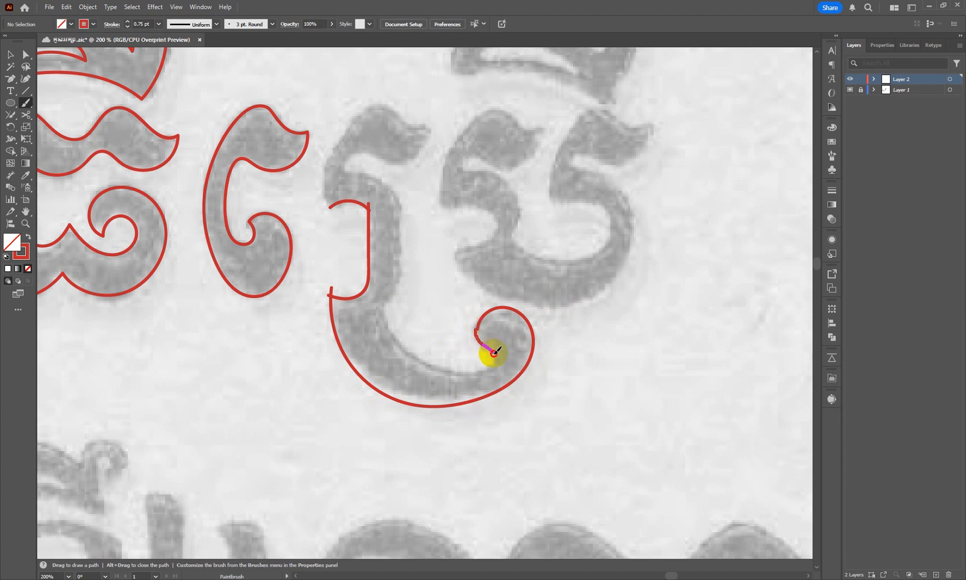
{"action": "mouse_move", "coordinate": [488, 368]}
{"action": "left_mouse_down"}
{"action": "mouse_move", "coordinate": [441, 372]}
{"action": "mouse_move", "coordinate": [394, 339]}
{"action": "left_mouse_up"}
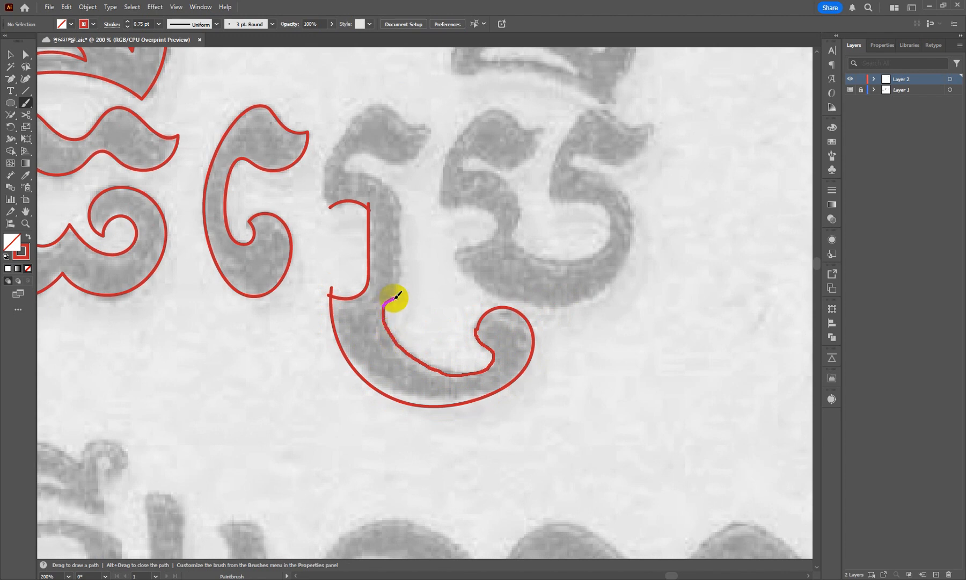
{"action": "left_click_drag", "start_coordinate": [397, 296], "coordinate": [395, 298]}
Trace the fourth letter's outer stem edge and the shoulder arc above it with the Paintbrush.
{"action": "scroll", "coordinate": [359, 282], "scroll_direction": "up", "scroll_amount": 2}
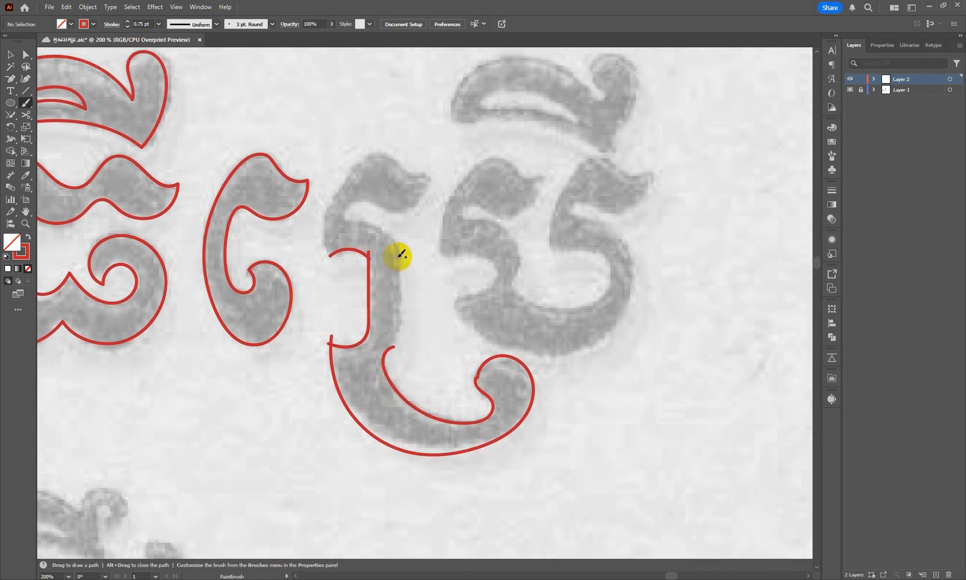
{"action": "left_click_drag", "start_coordinate": [397, 252], "coordinate": [395, 346]}
{"action": "scroll", "coordinate": [409, 255], "scroll_direction": "up", "scroll_amount": 2}
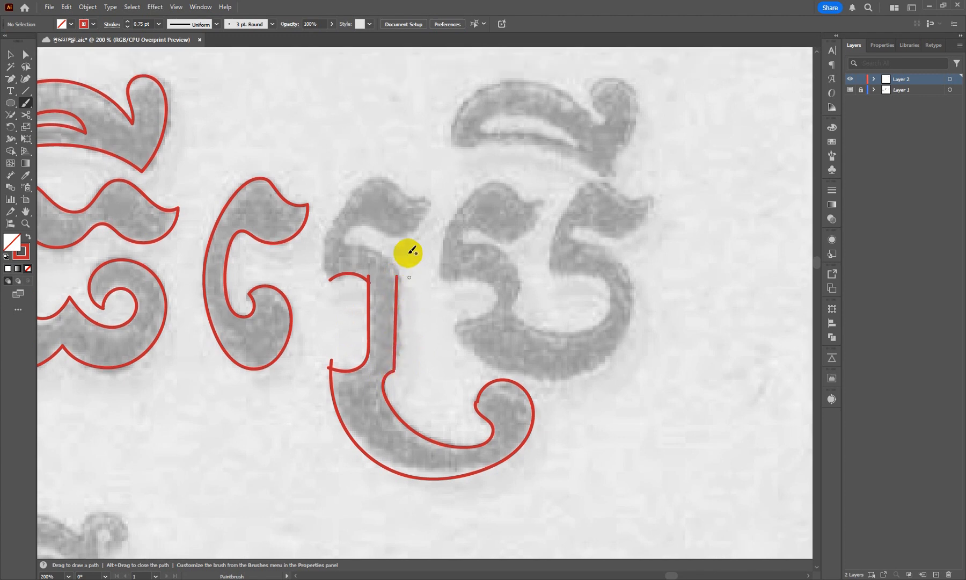
{"action": "scroll", "coordinate": [374, 262], "scroll_direction": "up", "scroll_amount": 1}
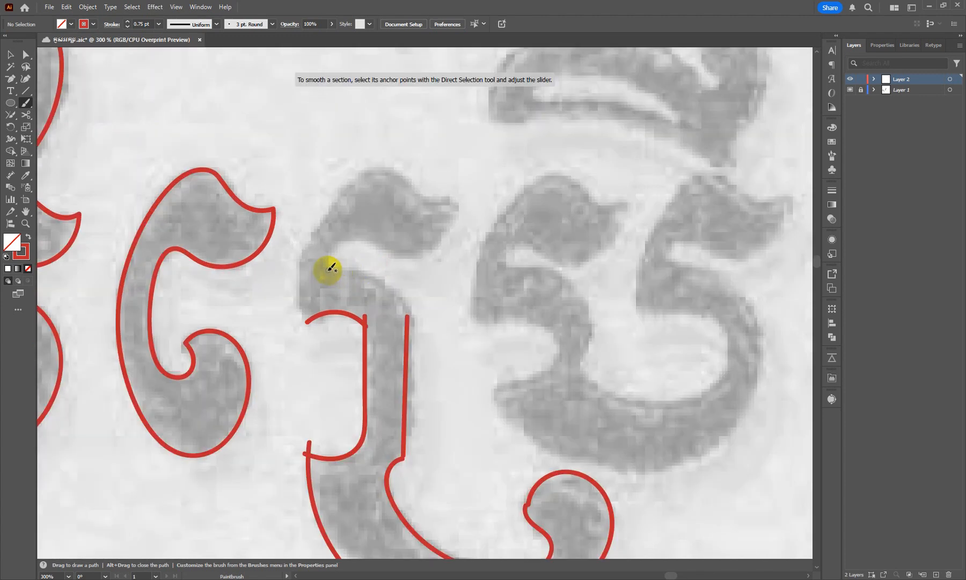
{"action": "mouse_move", "coordinate": [327, 269]}
{"action": "left_mouse_down"}
{"action": "mouse_move", "coordinate": [378, 273]}
{"action": "mouse_move", "coordinate": [409, 313]}
{"action": "left_mouse_up"}
Trace the fourth letter's head with the Paintbrush, its outer curve from the notch to the pointed tip and its underside from the inner corner.
{"action": "scroll", "coordinate": [322, 279], "scroll_direction": "up", "scroll_amount": 1}
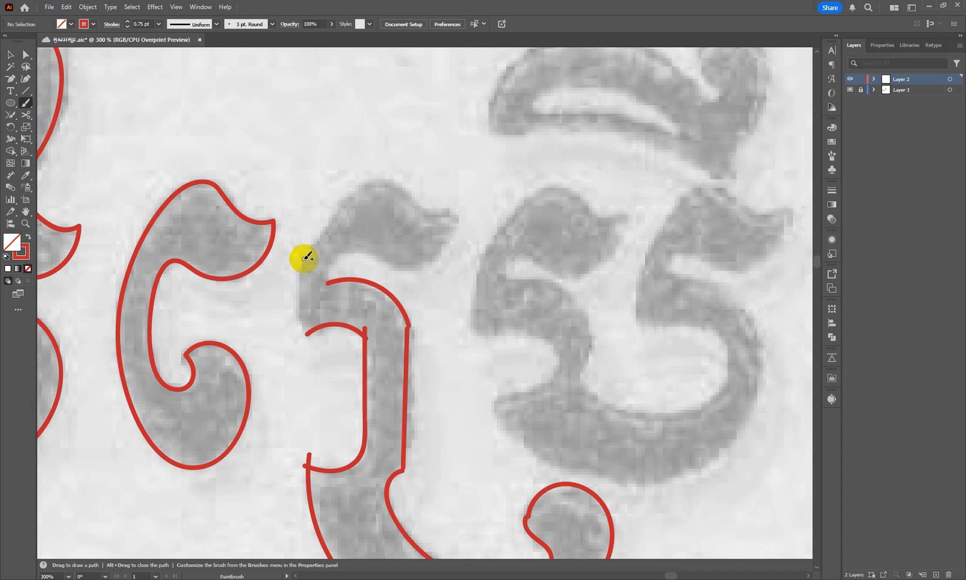
{"action": "mouse_move", "coordinate": [309, 334]}
{"action": "left_mouse_down"}
{"action": "mouse_move", "coordinate": [297, 306]}
{"action": "mouse_move", "coordinate": [312, 248]}
{"action": "mouse_move", "coordinate": [350, 192]}
{"action": "mouse_move", "coordinate": [367, 179]}
{"action": "mouse_move", "coordinate": [392, 183]}
{"action": "left_mouse_up"}
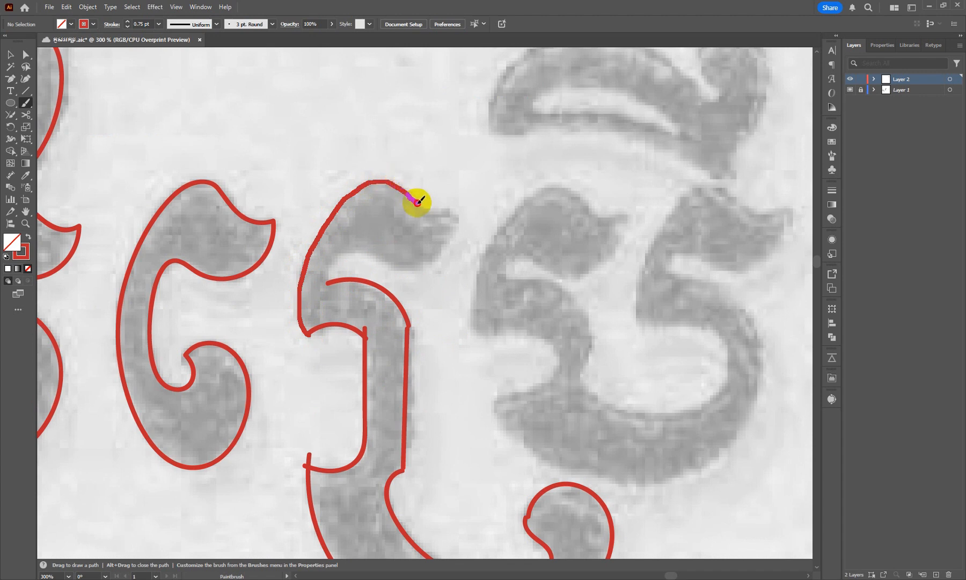
{"action": "left_click_drag", "start_coordinate": [462, 207], "coordinate": [462, 207]}
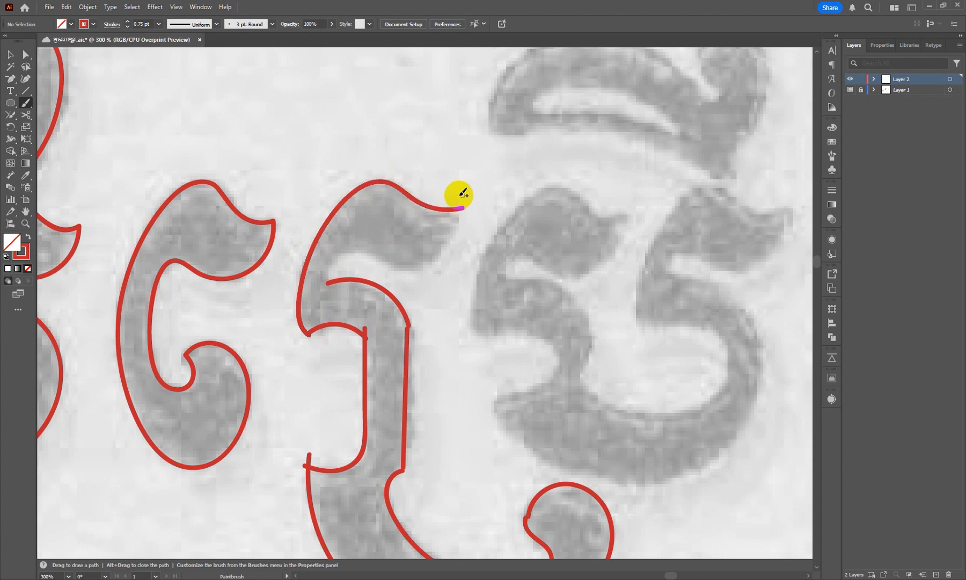
{"action": "left_click_drag", "start_coordinate": [350, 279], "coordinate": [339, 284]}
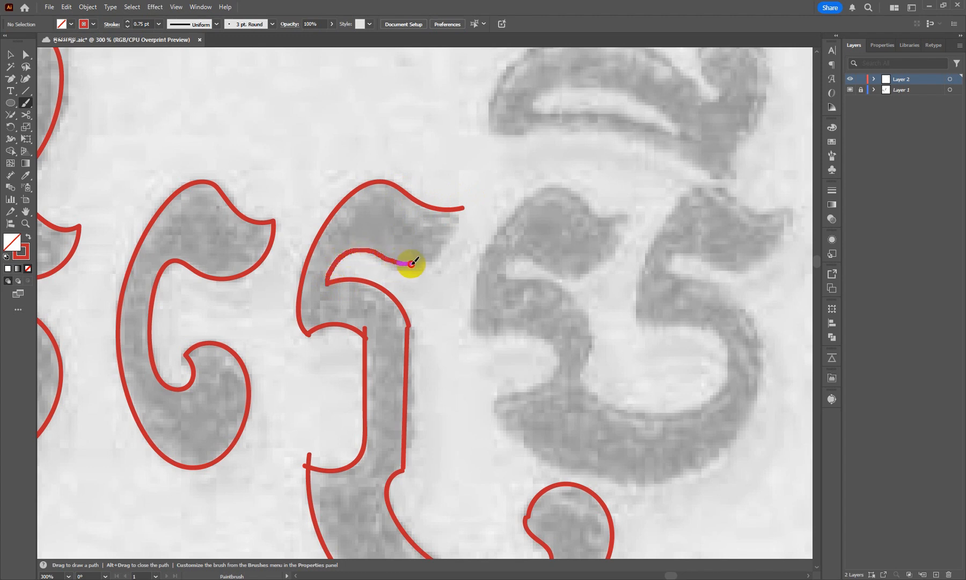
{"action": "mouse_move", "coordinate": [434, 257]}
{"action": "left_mouse_down"}
{"action": "mouse_move", "coordinate": [466, 214]}
{"action": "mouse_move", "coordinate": [461, 190]}
{"action": "left_mouse_up"}
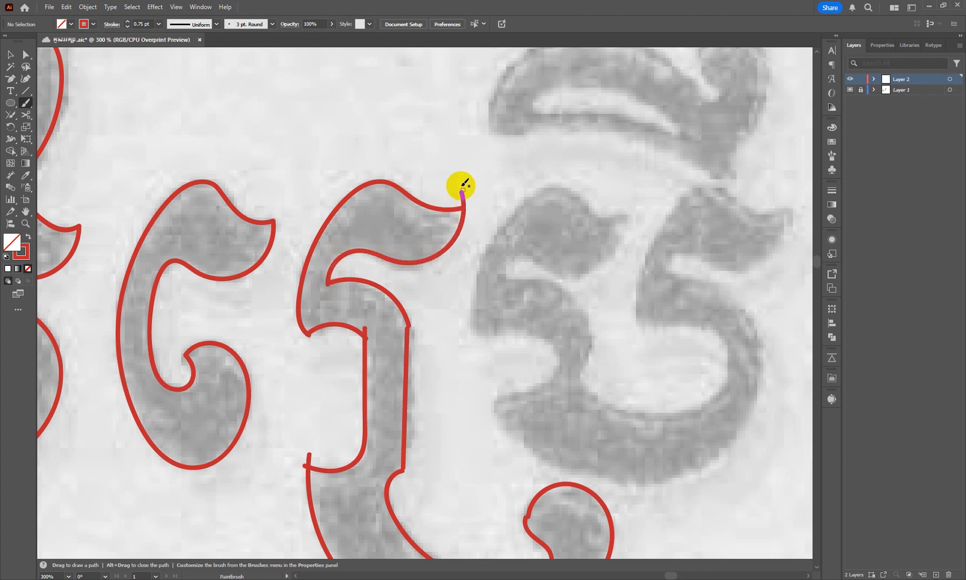
Join the fourth letter's open path ends at the pointed tip, the top of the stem and the upper notch corner with the Join tool.
{"action": "scroll", "coordinate": [486, 187], "scroll_direction": "down", "scroll_amount": 3}
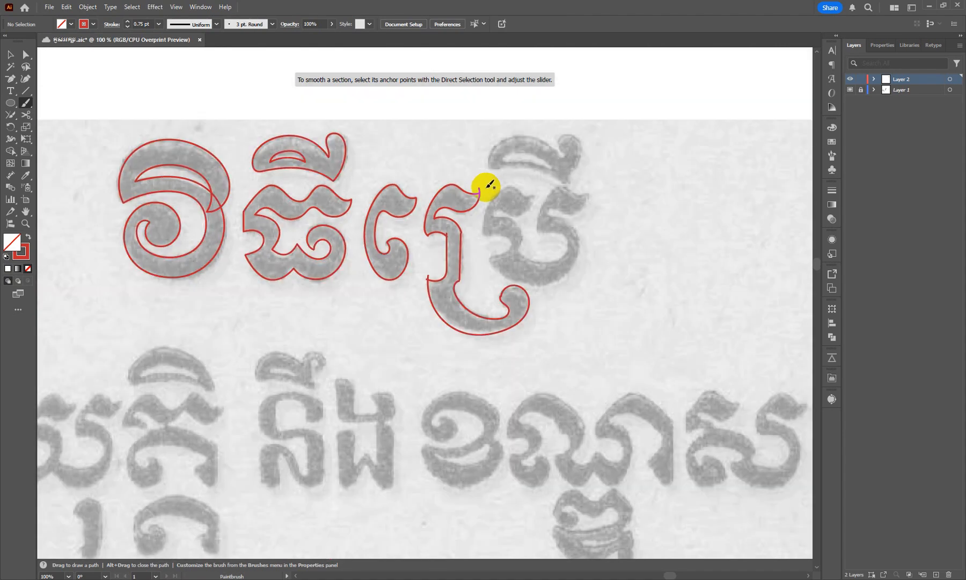
{"action": "key", "text": "v"}
{"action": "scroll", "coordinate": [472, 199], "scroll_direction": "up", "scroll_amount": 2}
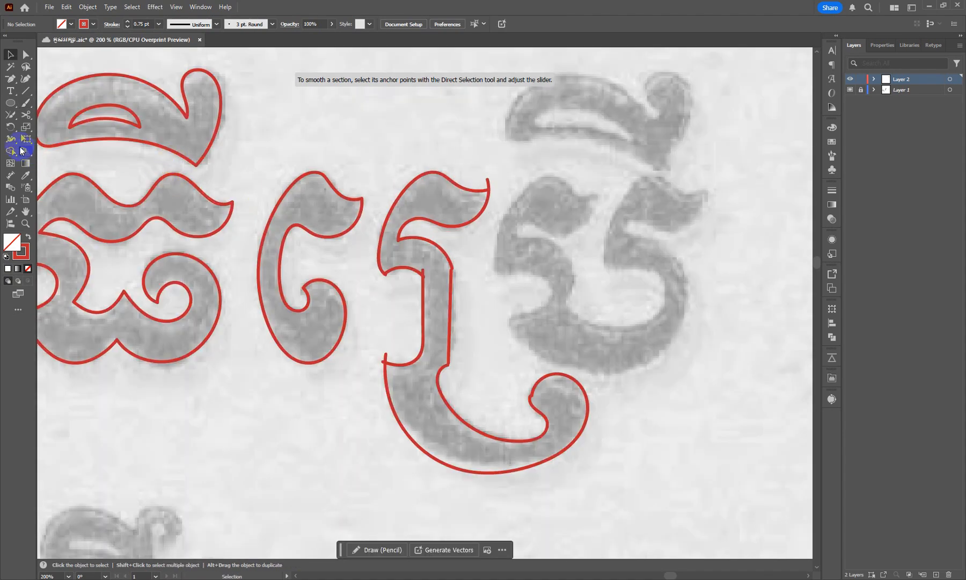
{"action": "left_click", "coordinate": [11, 115]}
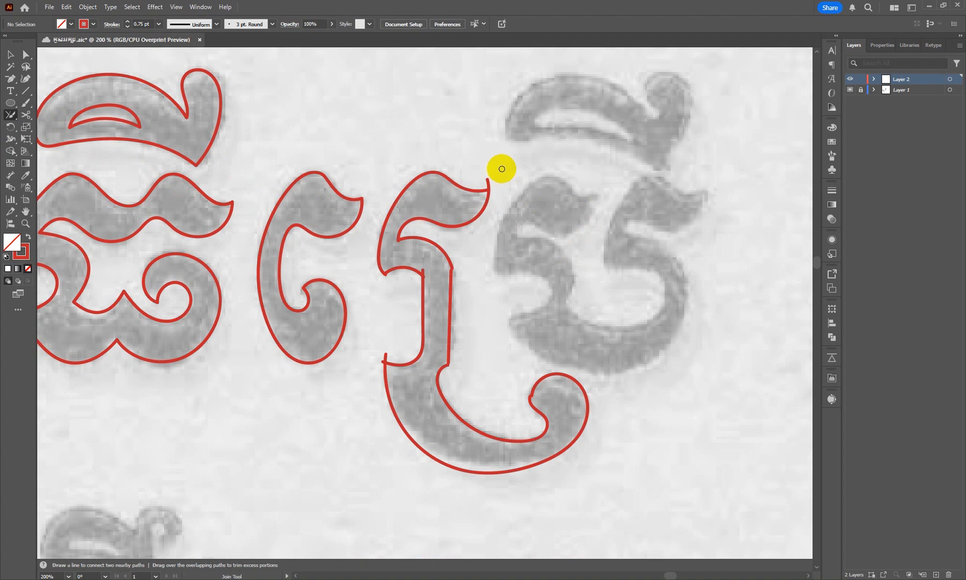
{"action": "left_click_drag", "start_coordinate": [502, 169], "coordinate": [472, 212]}
{"action": "scroll", "coordinate": [427, 263], "scroll_direction": "up", "scroll_amount": 2}
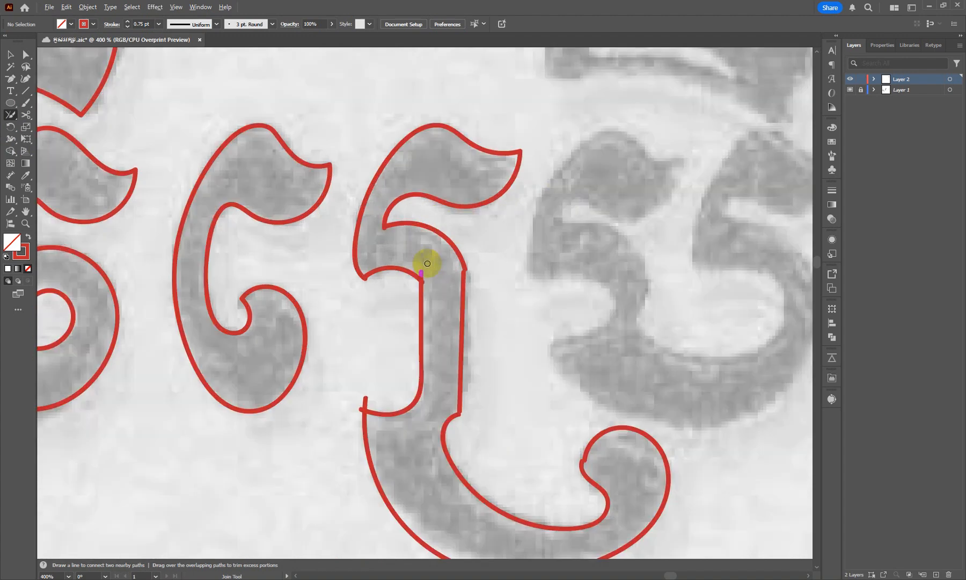
{"action": "mouse_move", "coordinate": [490, 248]}
{"action": "left_mouse_down"}
{"action": "mouse_move", "coordinate": [475, 287]}
{"action": "mouse_move", "coordinate": [496, 248]}
{"action": "mouse_move", "coordinate": [414, 281]}
{"action": "mouse_move", "coordinate": [425, 289]}
{"action": "mouse_move", "coordinate": [416, 265]}
{"action": "left_mouse_up"}
{"action": "scroll", "coordinate": [376, 258], "scroll_direction": "down", "scroll_amount": 2}
{"action": "mouse_move", "coordinate": [336, 233]}
{"action": "left_mouse_down"}
{"action": "mouse_move", "coordinate": [366, 230]}
{"action": "mouse_move", "coordinate": [334, 248]}
{"action": "left_mouse_up"}
Join the fourth letter's remaining open ends at the lower notch corner, the base of the stem and the hook's curl.
{"action": "scroll", "coordinate": [352, 250], "scroll_direction": "down", "scroll_amount": 2}
{"action": "mouse_move", "coordinate": [339, 312]}
{"action": "left_mouse_down"}
{"action": "mouse_move", "coordinate": [334, 353]}
{"action": "mouse_move", "coordinate": [370, 331]}
{"action": "left_mouse_up"}
{"action": "scroll", "coordinate": [496, 330], "scroll_direction": "down", "scroll_amount": 2}
{"action": "mouse_move", "coordinate": [486, 280]}
{"action": "left_mouse_down"}
{"action": "mouse_move", "coordinate": [465, 293]}
{"action": "mouse_move", "coordinate": [469, 320]}
{"action": "left_mouse_up"}
{"action": "mouse_move", "coordinate": [623, 360]}
{"action": "left_mouse_down"}
{"action": "mouse_move", "coordinate": [656, 364]}
{"action": "mouse_move", "coordinate": [622, 371]}
{"action": "left_mouse_up"}
{"action": "scroll", "coordinate": [519, 275], "scroll_direction": "down", "scroll_amount": 2}
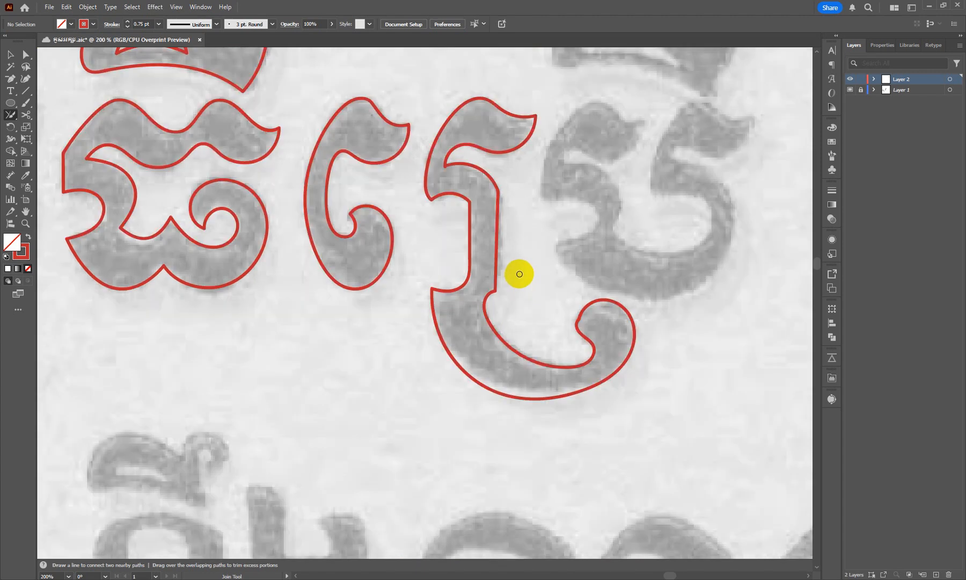
Delete the anchor point at the kink in the fourth letter's curl and extend the neighbouring handles into a smooth round curve.
{"action": "scroll", "coordinate": [519, 274], "scroll_direction": "up", "scroll_amount": 3}
{"action": "key", "text": "v"}
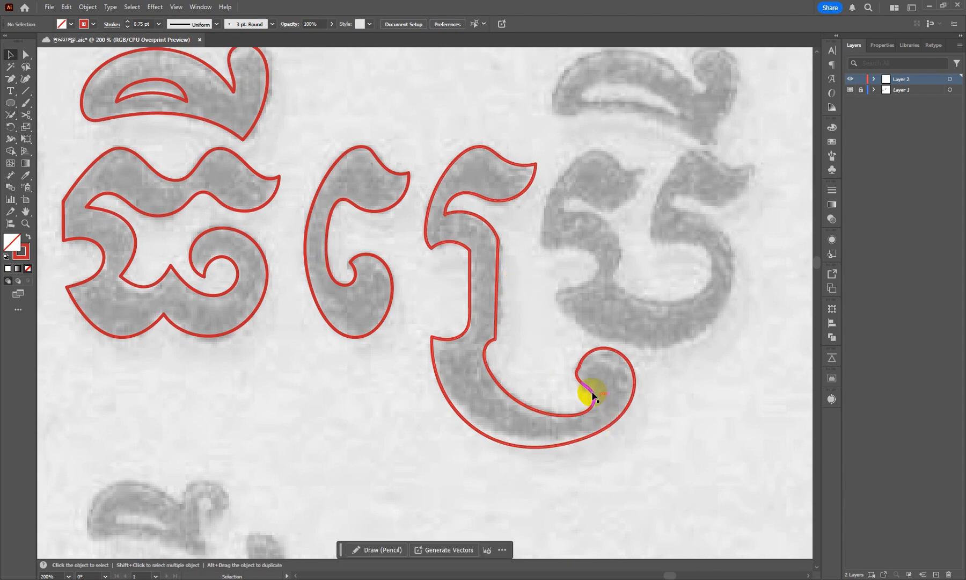
{"action": "scroll", "coordinate": [584, 377], "scroll_direction": "up", "scroll_amount": 3}
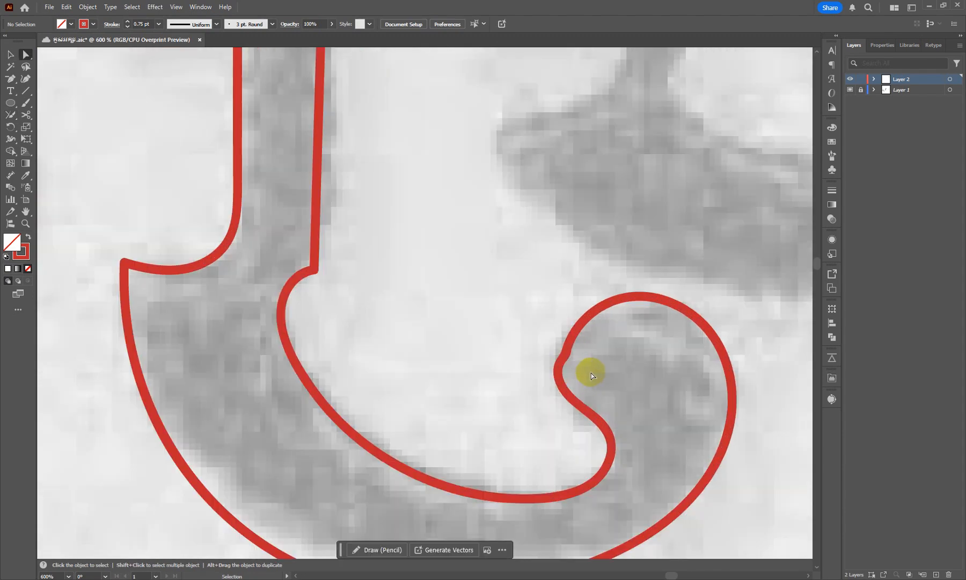
{"action": "left_click_drag", "start_coordinate": [591, 373], "coordinate": [546, 339]}
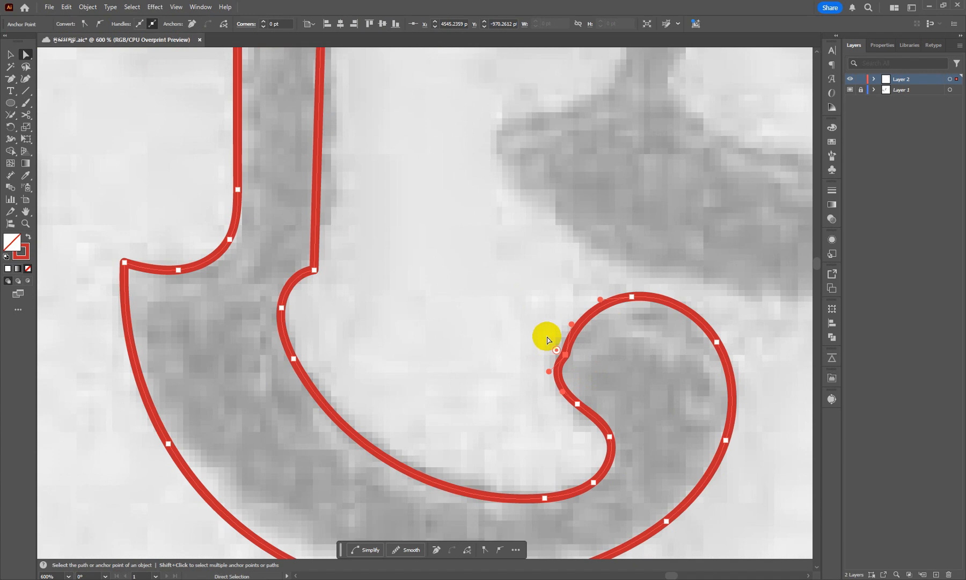
{"action": "key", "text": "minus"}
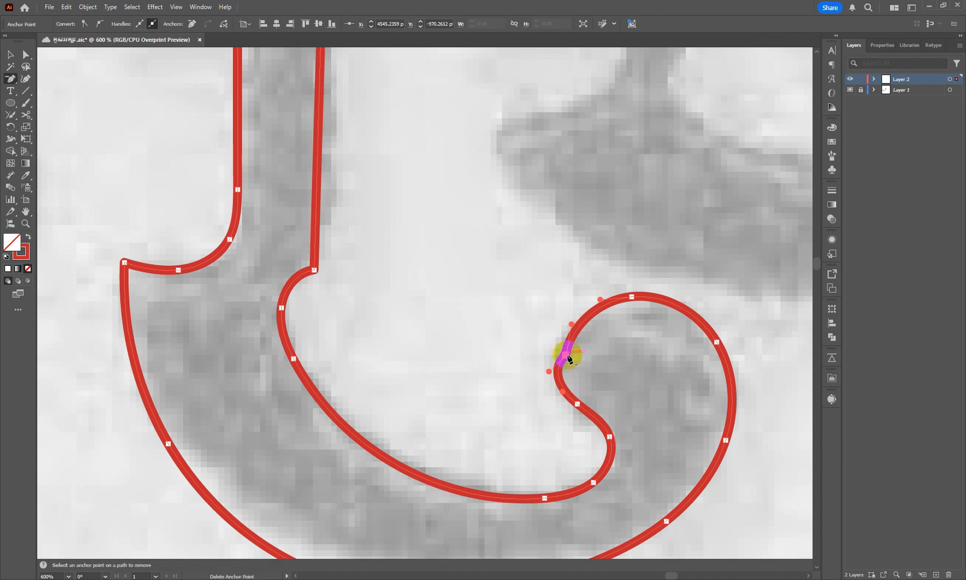
{"action": "left_click", "coordinate": [566, 354]}
{"action": "key", "text": "a"}
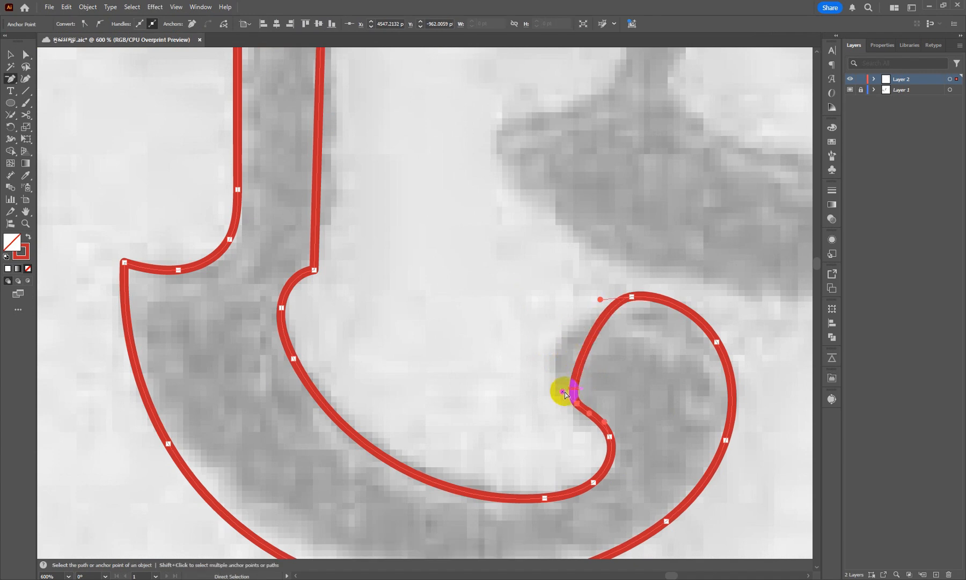
{"action": "left_click_drag", "start_coordinate": [562, 391], "coordinate": [517, 347]}
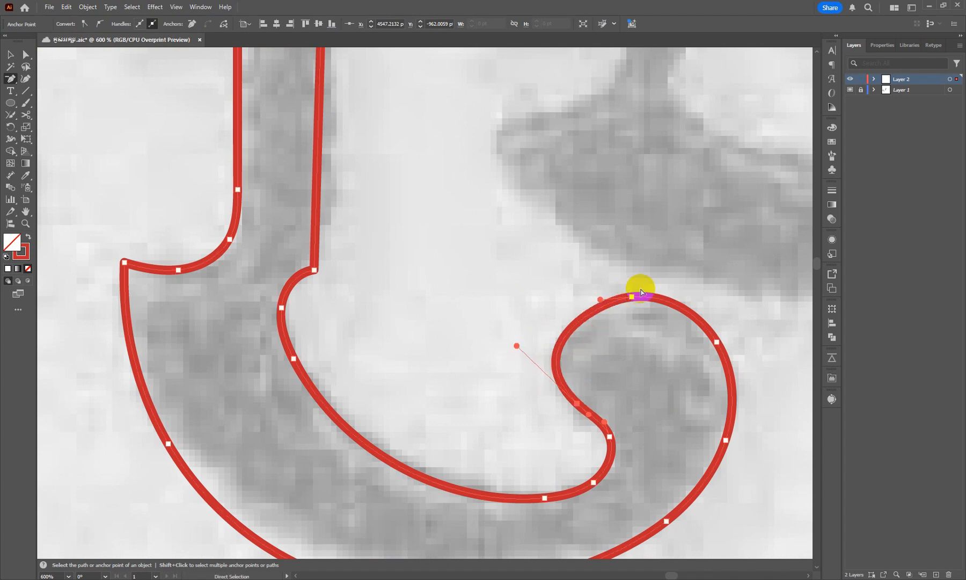
{"action": "left_click_drag", "start_coordinate": [600, 299], "coordinate": [571, 292]}
Delete the surplus anchor point on the hook's lower outer curve and lengthen the adjacent handle to fit the scan.
{"action": "scroll", "coordinate": [626, 320], "scroll_direction": "down", "scroll_amount": 2}
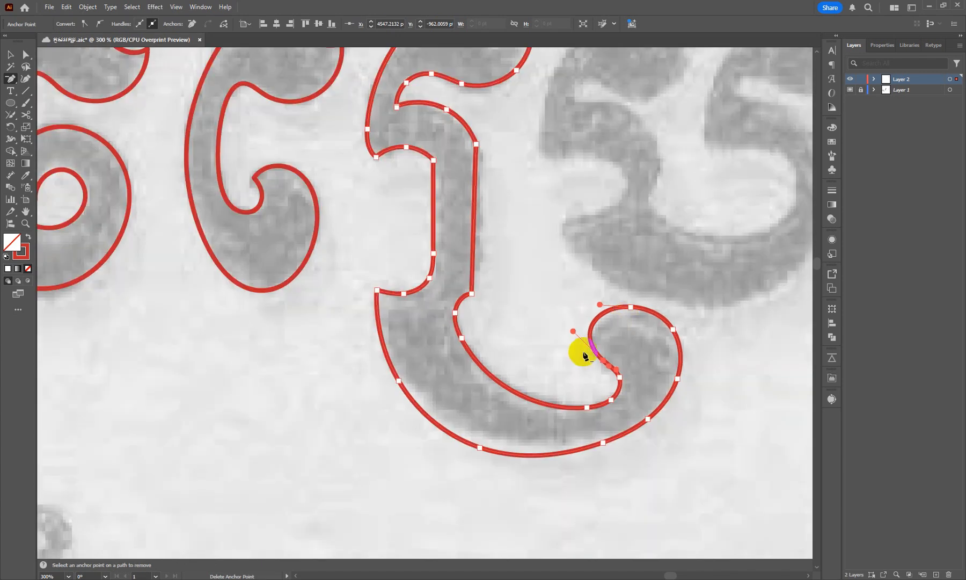
{"action": "left_click", "coordinate": [604, 443]}
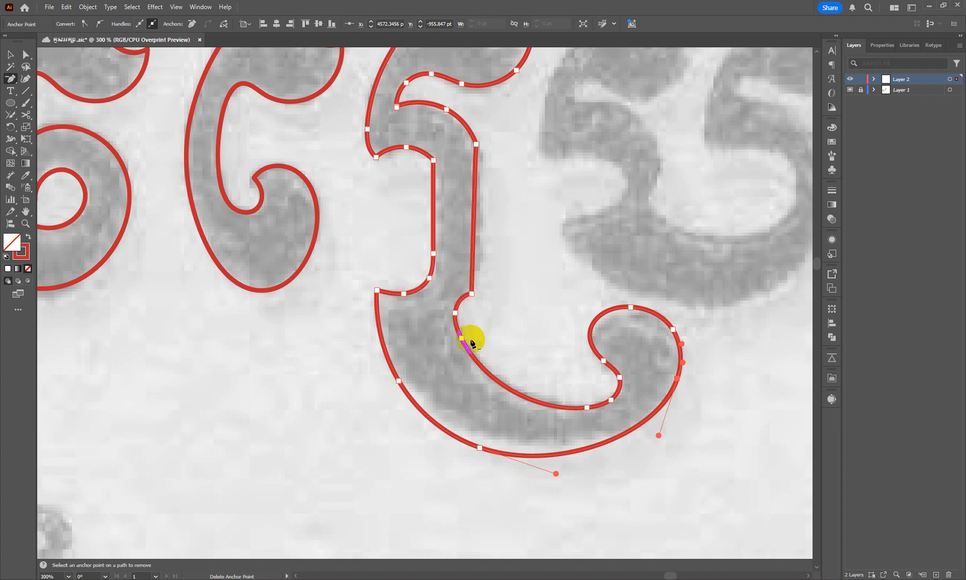
{"action": "key", "text": "ctrl"}
{"action": "left_click_drag", "start_coordinate": [556, 473], "coordinate": [573, 478]}
{"action": "left_click_drag", "start_coordinate": [579, 482], "coordinate": [579, 480]}
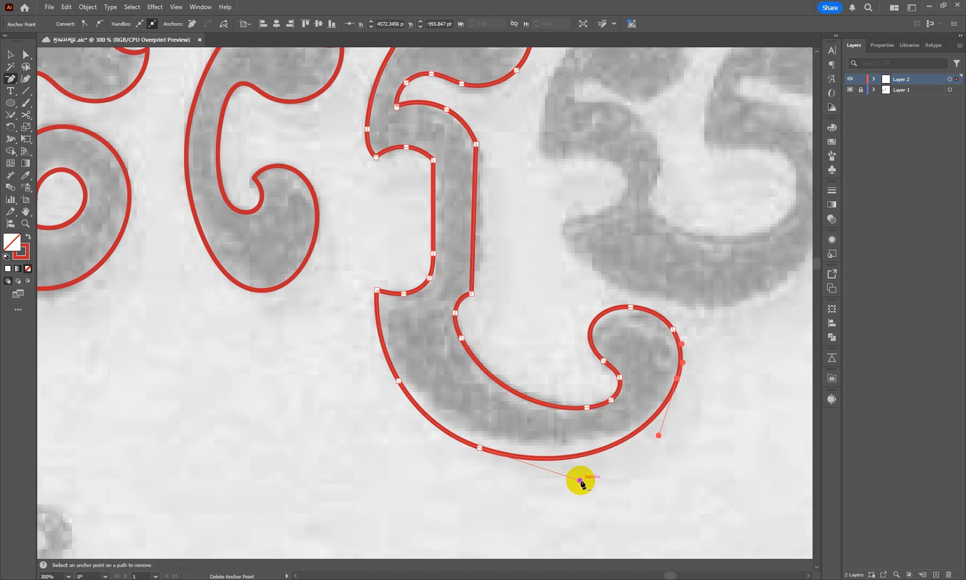
Delete the fourth letter's surplus anchor points on the shoulder arc and on the head's upper outer curve.
{"action": "scroll", "coordinate": [571, 401], "scroll_direction": "up", "scroll_amount": 3}
{"action": "key", "text": "minus"}
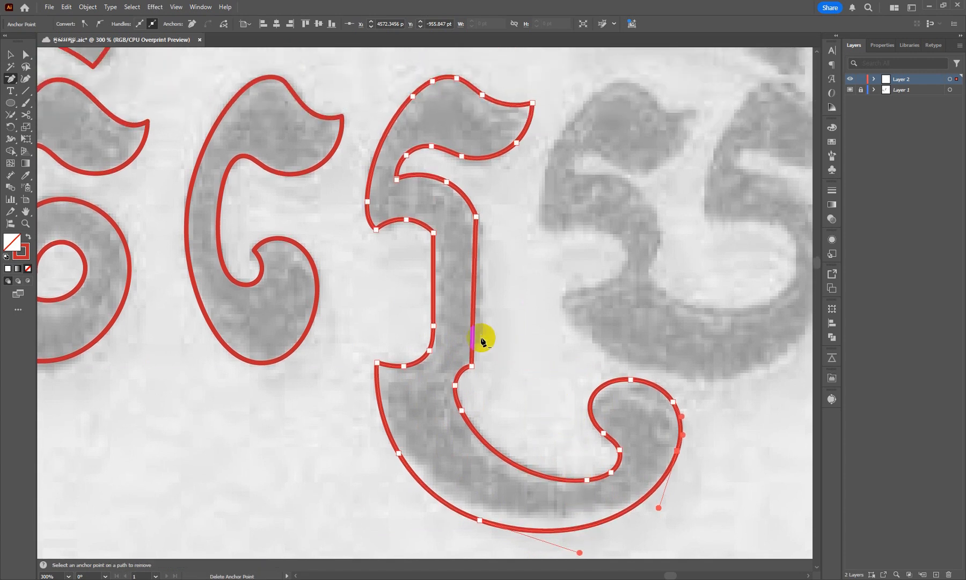
{"action": "scroll", "coordinate": [457, 301], "scroll_direction": "up", "scroll_amount": 1}
{"action": "scroll", "coordinate": [392, 230], "scroll_direction": "up", "scroll_amount": 2, "text": "alt"}
{"action": "scroll", "coordinate": [418, 239], "scroll_direction": "down", "scroll_amount": 1}
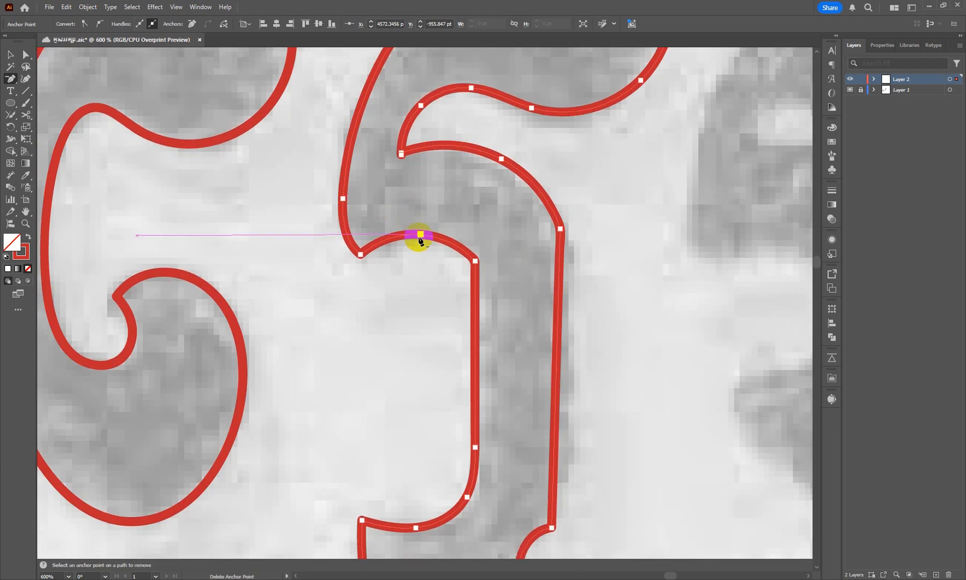
{"action": "scroll", "coordinate": [420, 237], "scroll_direction": "down", "scroll_amount": 4}
{"action": "scroll", "coordinate": [425, 260], "scroll_direction": "up", "scroll_amount": 3}
{"action": "scroll", "coordinate": [481, 242], "scroll_direction": "up", "scroll_amount": 2}
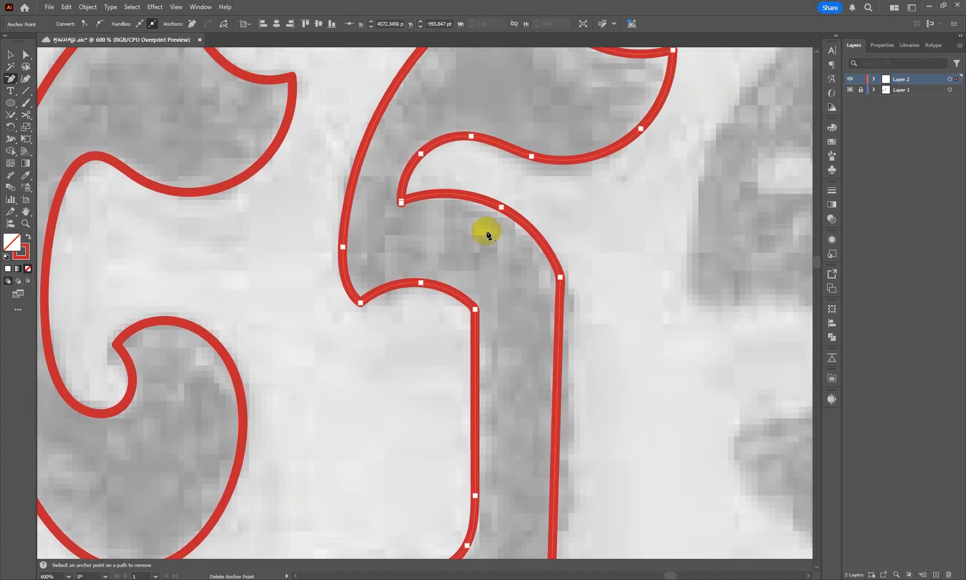
{"action": "scroll", "coordinate": [462, 276], "scroll_direction": "up", "scroll_amount": 4}
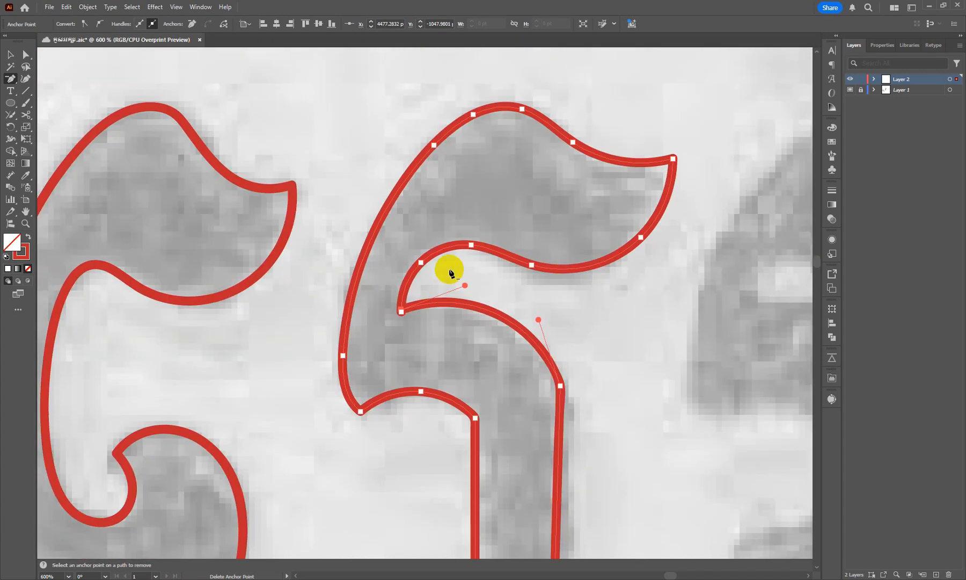
{"action": "left_click", "coordinate": [434, 144]}
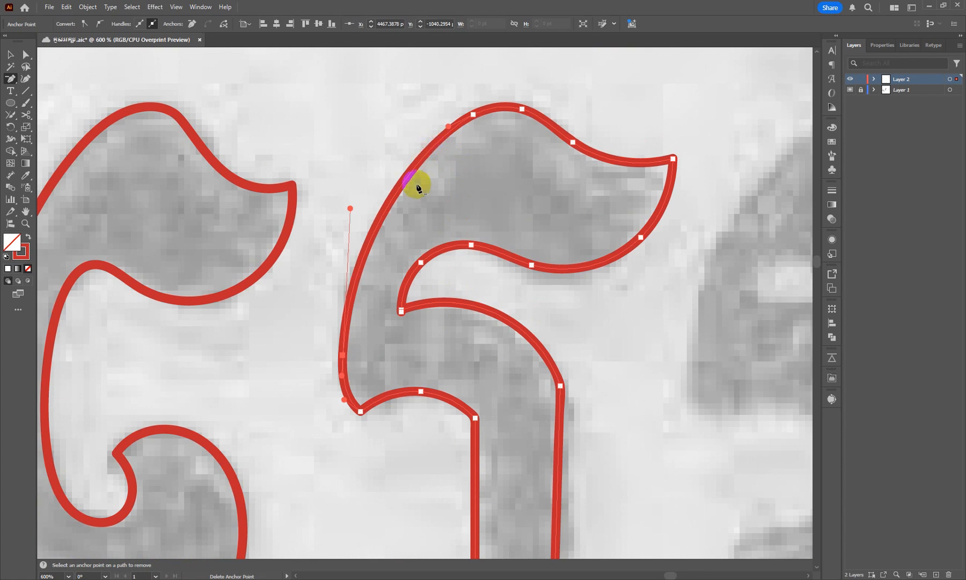
Try deleting the anchor point on the head's upper edge, undo it, and delete the surplus point on the underside near the pointed tip instead.
{"action": "left_click", "coordinate": [572, 143]}
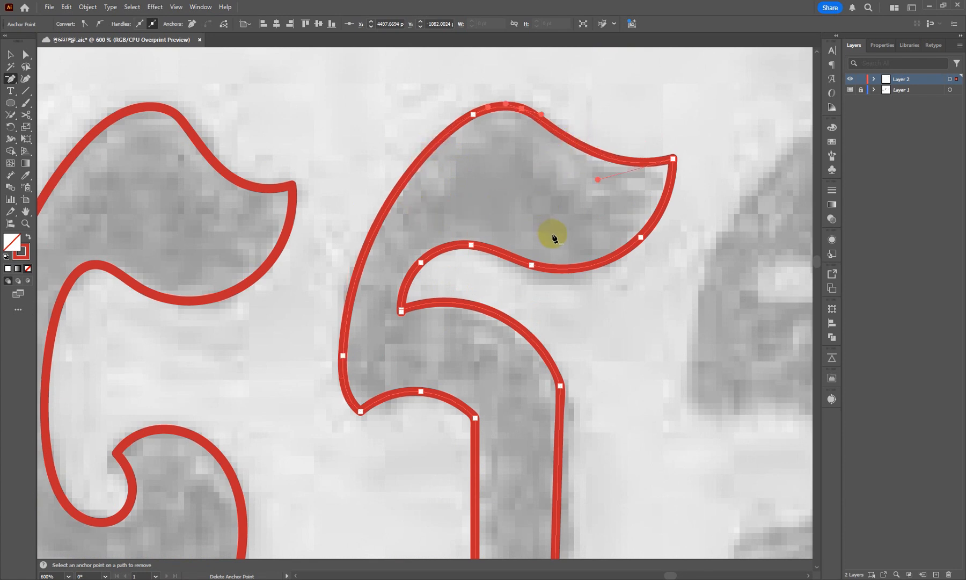
{"action": "key", "text": "ctrl+z"}
{"action": "scroll", "coordinate": [527, 237], "scroll_direction": "down", "scroll_amount": 2}
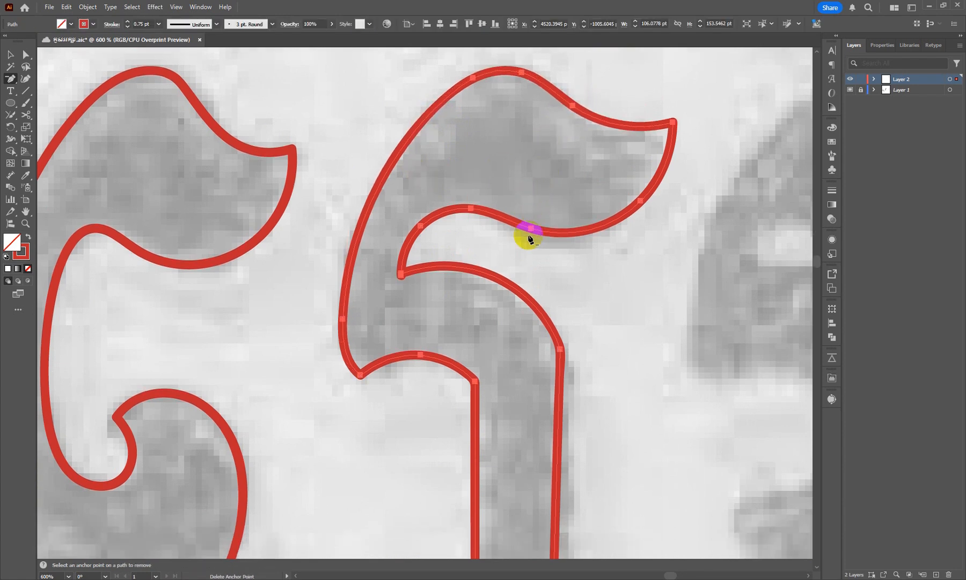
{"action": "left_click", "coordinate": [641, 202]}
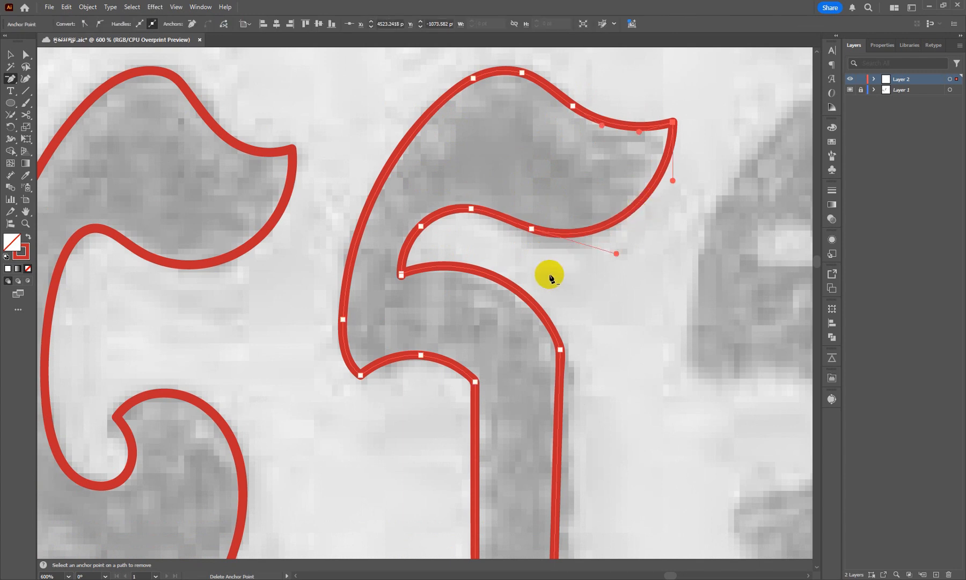
{"action": "scroll", "coordinate": [506, 253], "scroll_direction": "down", "scroll_amount": 3}
{"action": "scroll", "coordinate": [506, 251], "scroll_direction": "down", "scroll_amount": 1}
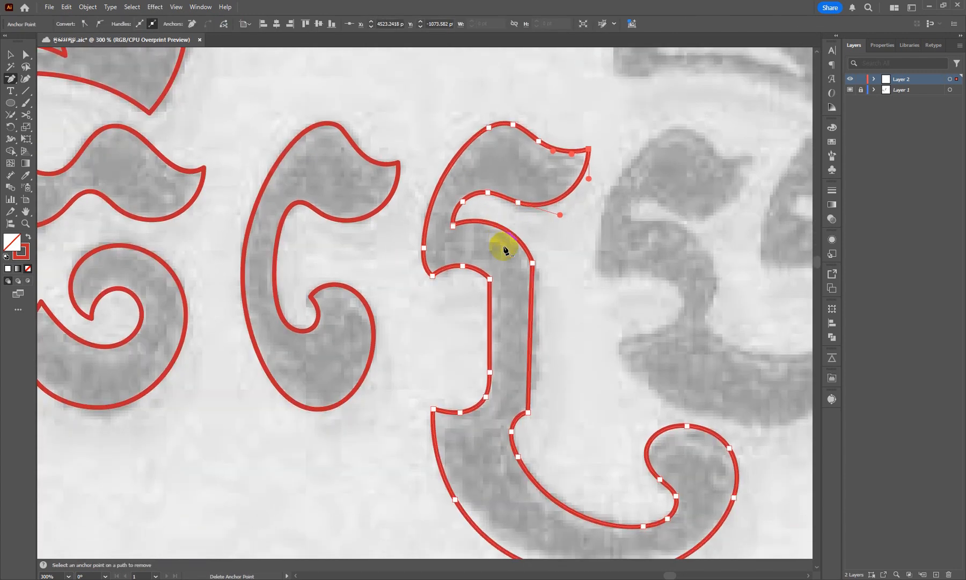
{"action": "key", "text": "v"}
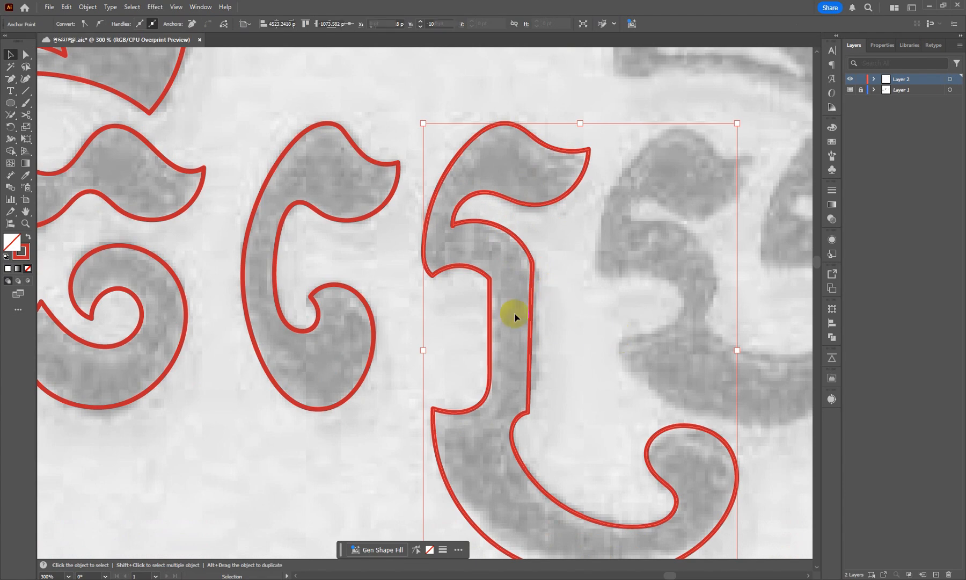
Deselect the finished fourth letter's outline and save the document.
{"action": "left_click", "coordinate": [427, 274]}
{"action": "scroll", "coordinate": [430, 274], "scroll_direction": "down", "scroll_amount": 2}
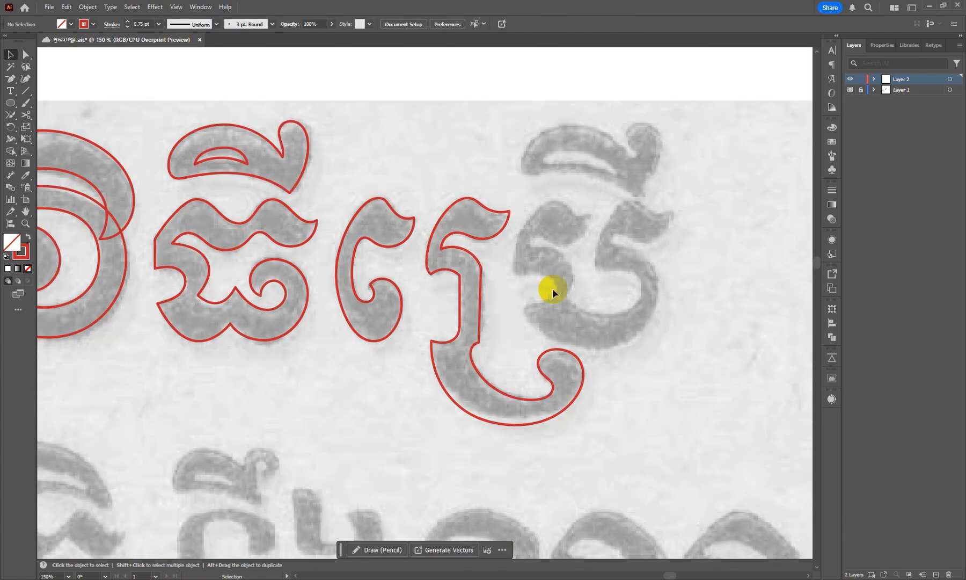
{"action": "scroll", "coordinate": [550, 279], "scroll_direction": "up", "scroll_amount": 2}
{"action": "key", "text": "ctrl+s"}
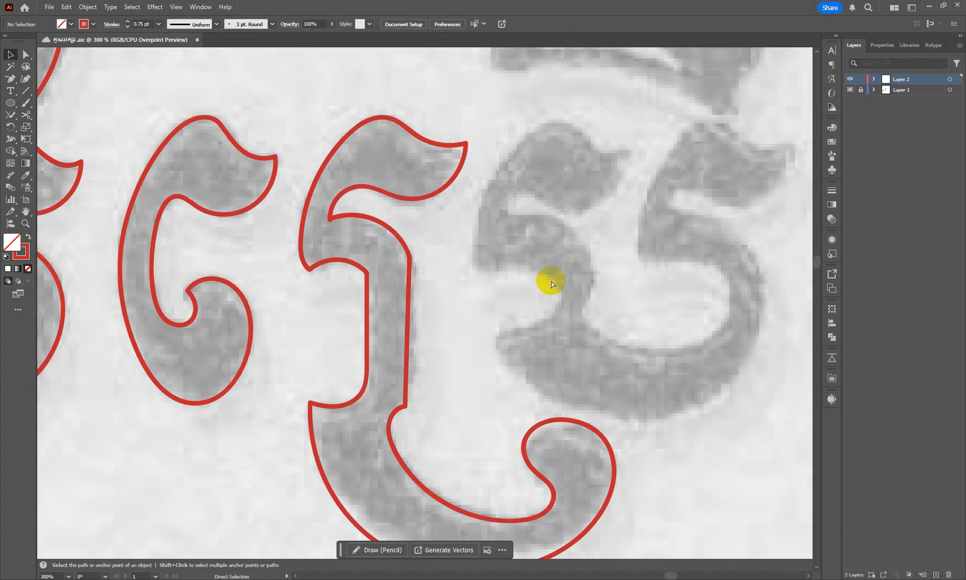
Trace the rounded notch on the fifth letter's left side with the Paintbrush, from the stem's base to the bowl's pointed tip.
{"action": "scroll", "coordinate": [550, 280], "scroll_direction": "up", "scroll_amount": 1}
{"action": "key", "text": "b"}
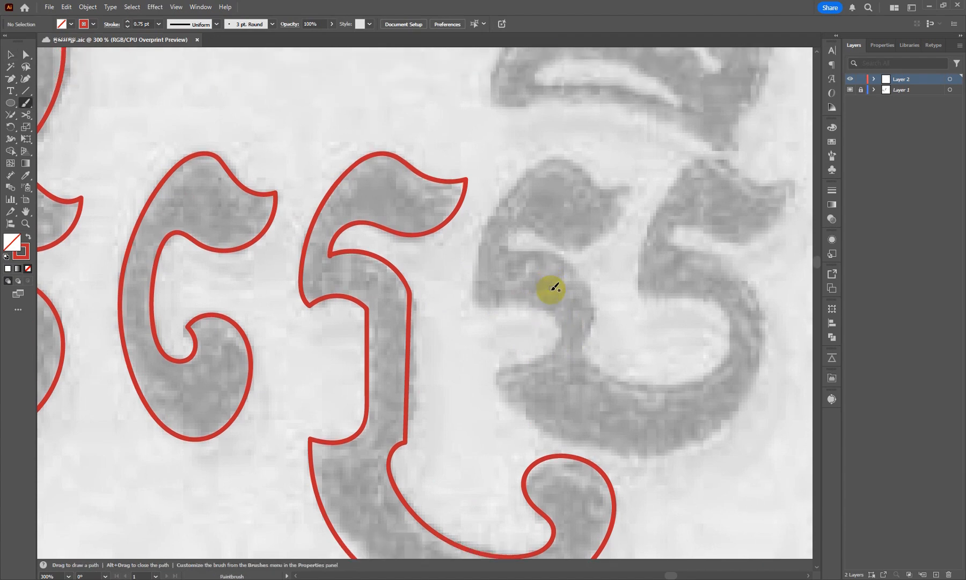
{"action": "scroll", "coordinate": [563, 314], "scroll_direction": "up", "scroll_amount": 1}
{"action": "scroll", "coordinate": [402, 295], "scroll_direction": "down", "scroll_amount": 1}
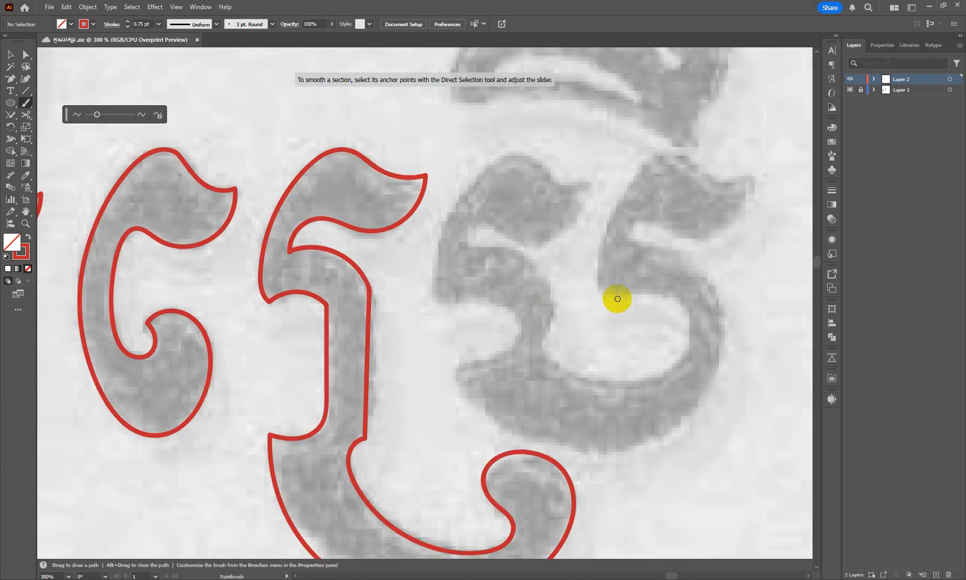
{"action": "scroll", "coordinate": [618, 297], "scroll_direction": "up", "scroll_amount": 1}
{"action": "left_click_drag", "start_coordinate": [619, 297], "coordinate": [541, 297]}
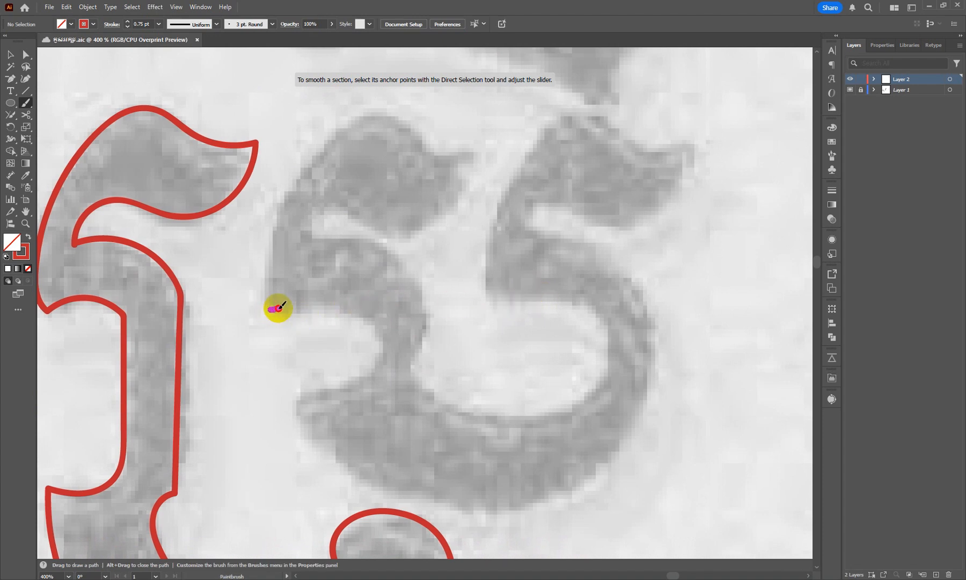
{"action": "mouse_move", "coordinate": [278, 308]}
{"action": "left_mouse_down"}
{"action": "mouse_move", "coordinate": [309, 300]}
{"action": "mouse_move", "coordinate": [366, 317]}
{"action": "left_mouse_up"}
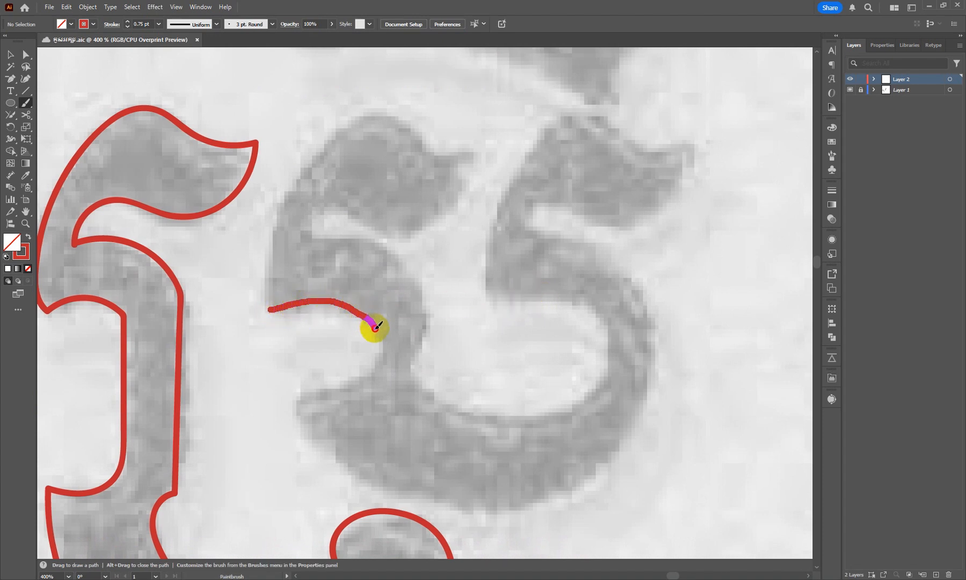
{"action": "left_click_drag", "start_coordinate": [365, 369], "coordinate": [290, 395]}
{"action": "scroll", "coordinate": [259, 347], "scroll_direction": "down", "scroll_amount": 3}
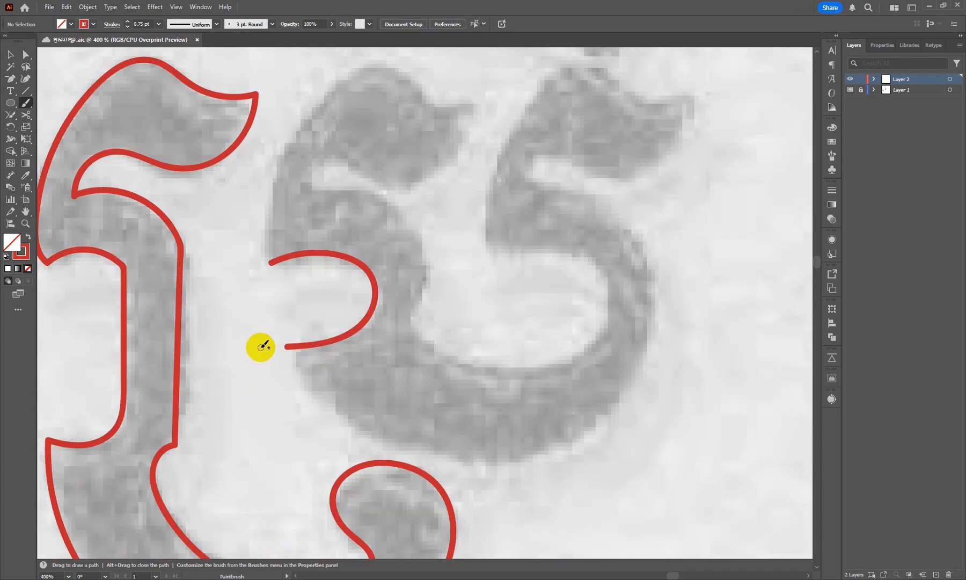
Trace the fifth letter's outer bowl from the pointed tip around the underside and up to the right head's inner corner.
{"action": "left_click_drag", "start_coordinate": [423, 330], "coordinate": [381, 378]}
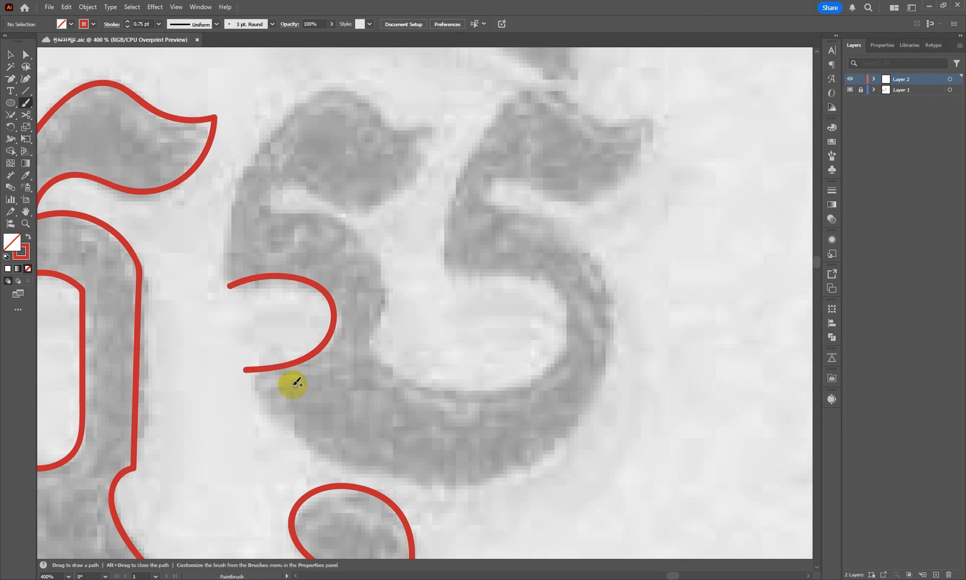
{"action": "mouse_move", "coordinate": [246, 367]}
{"action": "left_mouse_down"}
{"action": "mouse_move", "coordinate": [279, 411]}
{"action": "mouse_move", "coordinate": [352, 457]}
{"action": "mouse_move", "coordinate": [457, 474]}
{"action": "mouse_move", "coordinate": [535, 456]}
{"action": "mouse_move", "coordinate": [572, 427]}
{"action": "mouse_move", "coordinate": [594, 389]}
{"action": "mouse_move", "coordinate": [606, 309]}
{"action": "mouse_move", "coordinate": [557, 223]}
{"action": "mouse_move", "coordinate": [475, 207]}
{"action": "left_mouse_up"}
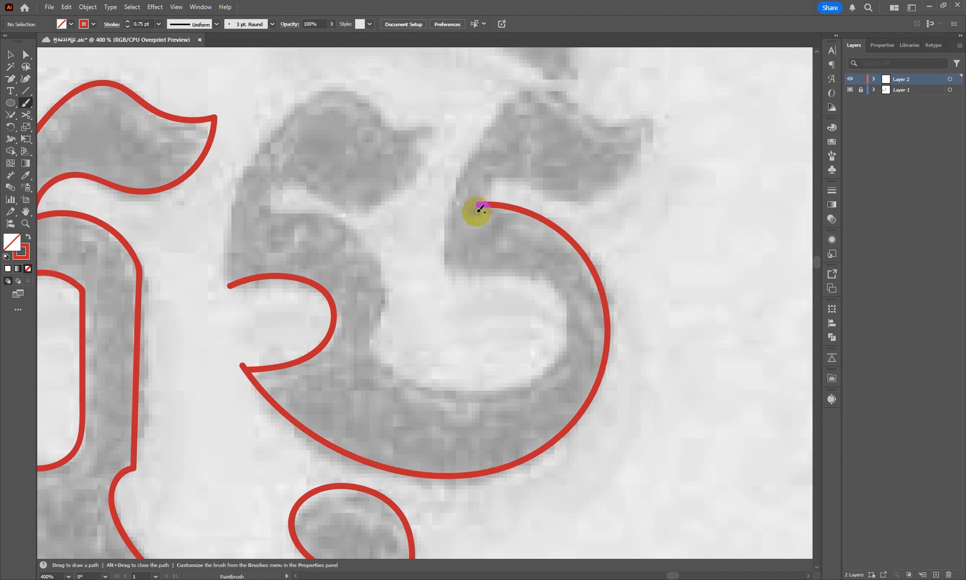
{"action": "scroll", "coordinate": [447, 323], "scroll_direction": "up", "scroll_amount": 3}
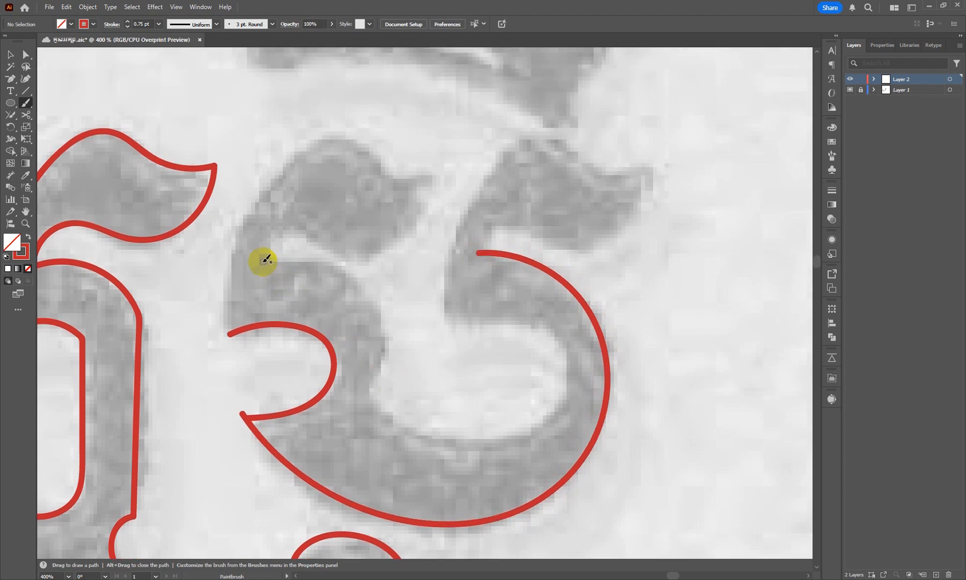
Trace the fifth letter's left shoulder down to the inner corner and the inside of the bowl up to the right stem's base.
{"action": "mouse_move", "coordinate": [314, 256]}
{"action": "left_mouse_down"}
{"action": "mouse_move", "coordinate": [345, 263]}
{"action": "mouse_move", "coordinate": [363, 282]}
{"action": "mouse_move", "coordinate": [383, 314]}
{"action": "mouse_move", "coordinate": [384, 352]}
{"action": "left_mouse_up"}
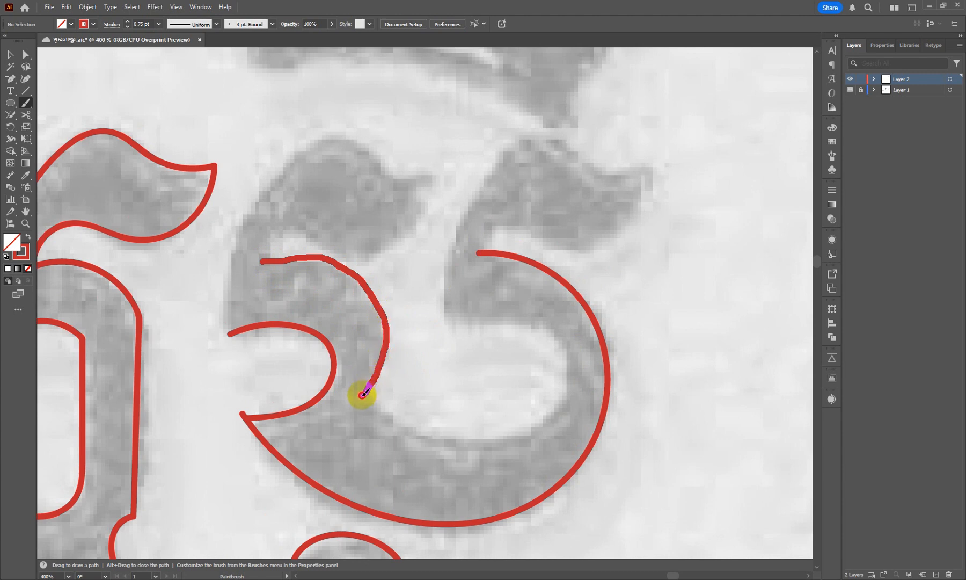
{"action": "left_click_drag", "start_coordinate": [363, 394], "coordinate": [362, 395]}
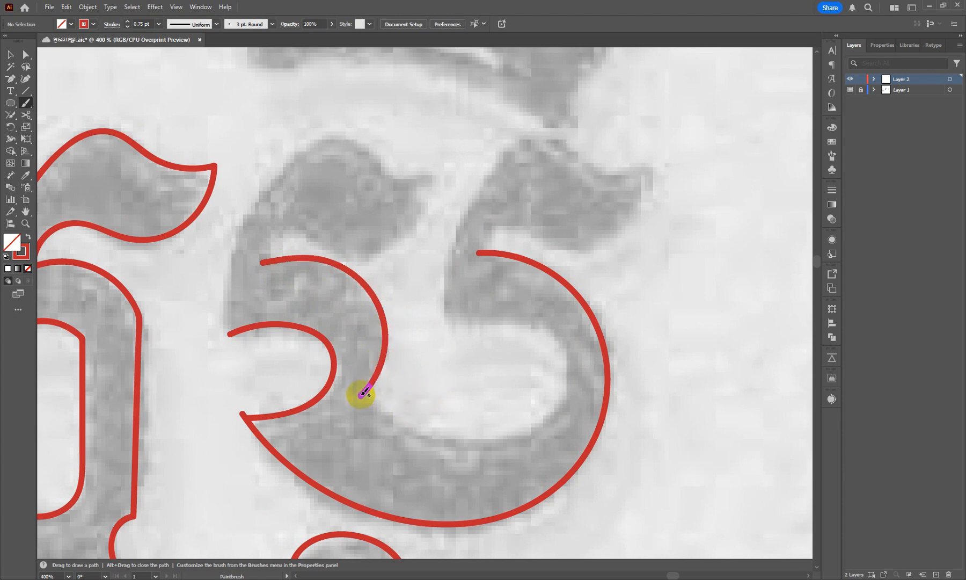
{"action": "mouse_move", "coordinate": [381, 412]}
{"action": "left_mouse_down"}
{"action": "mouse_move", "coordinate": [468, 442]}
{"action": "mouse_move", "coordinate": [519, 441]}
{"action": "mouse_move", "coordinate": [562, 411]}
{"action": "left_mouse_up"}
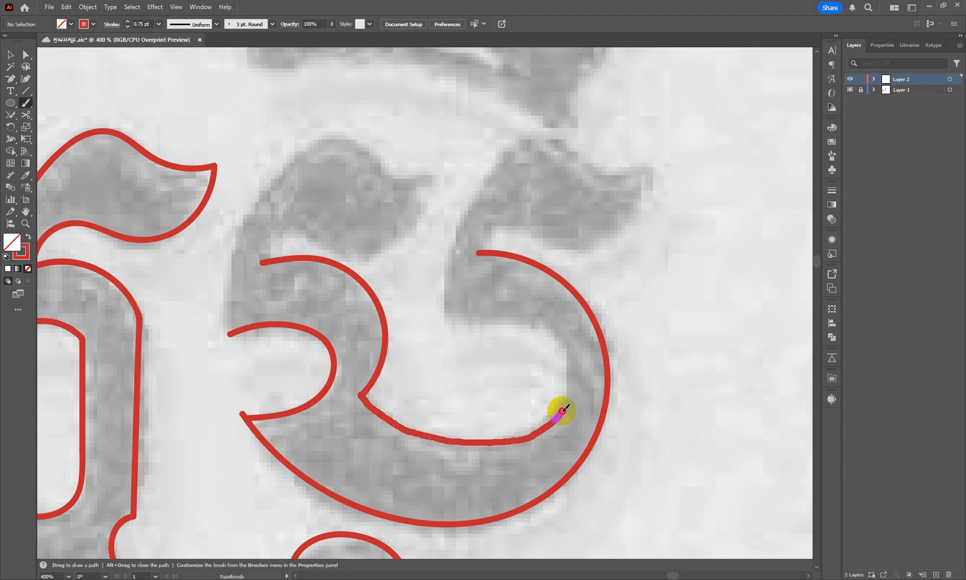
{"action": "mouse_move", "coordinate": [543, 326]}
{"action": "left_mouse_down"}
{"action": "mouse_move", "coordinate": [496, 314]}
{"action": "mouse_move", "coordinate": [444, 320]}
{"action": "left_mouse_up"}
{"action": "scroll", "coordinate": [443, 301], "scroll_direction": "up", "scroll_amount": 3}
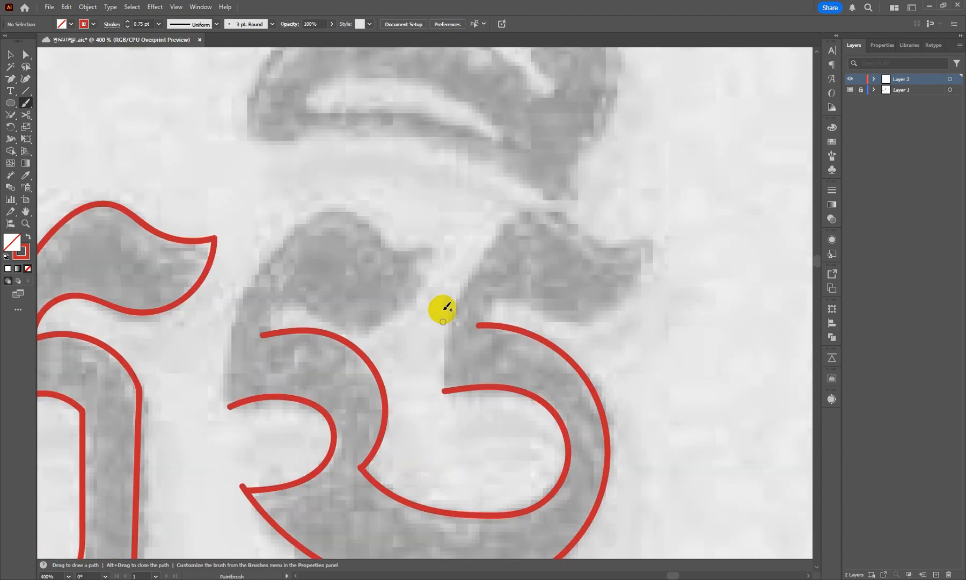
{"action": "scroll", "coordinate": [443, 305], "scroll_direction": "down", "scroll_amount": 4}
{"action": "scroll", "coordinate": [441, 318], "scroll_direction": "up", "scroll_amount": 5}
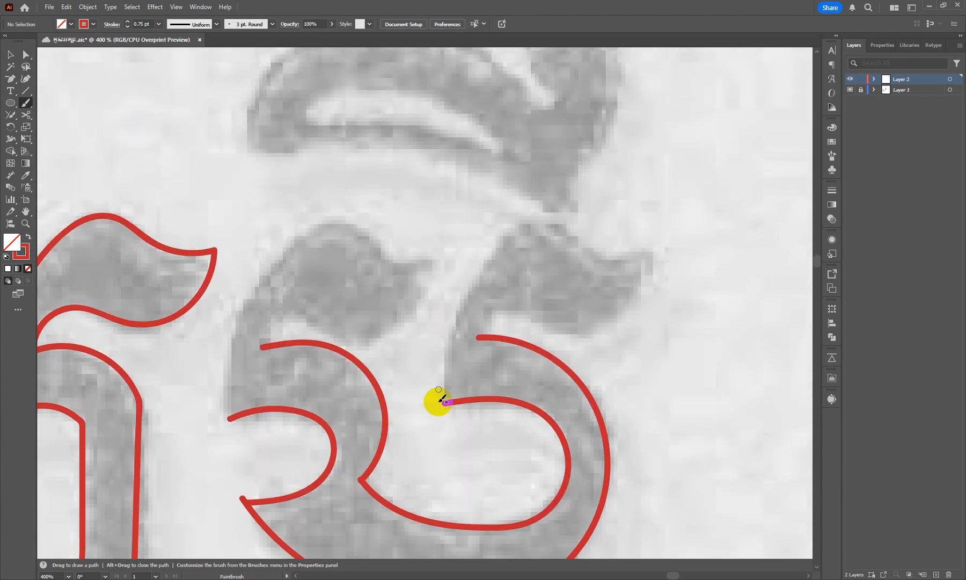
Trace the fifth letter's right head, covering its outer edge up to the pointed tip and its wavy underside.
{"action": "mouse_move", "coordinate": [449, 404]}
{"action": "left_mouse_down"}
{"action": "mouse_move", "coordinate": [449, 327]}
{"action": "mouse_move", "coordinate": [462, 284]}
{"action": "mouse_move", "coordinate": [485, 261]}
{"action": "left_mouse_up"}
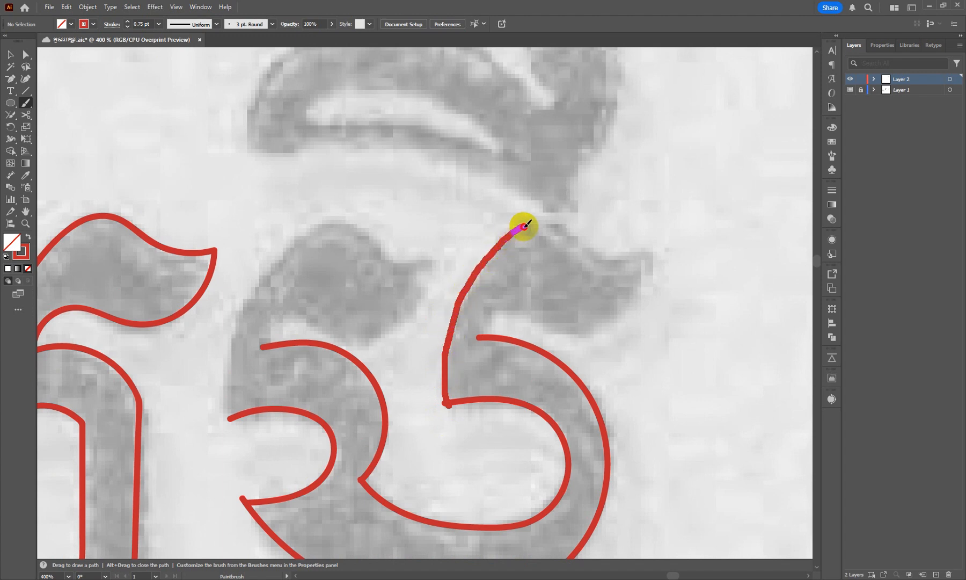
{"action": "mouse_move", "coordinate": [544, 221]}
{"action": "left_mouse_down"}
{"action": "mouse_move", "coordinate": [616, 256]}
{"action": "mouse_move", "coordinate": [646, 234]}
{"action": "left_mouse_up"}
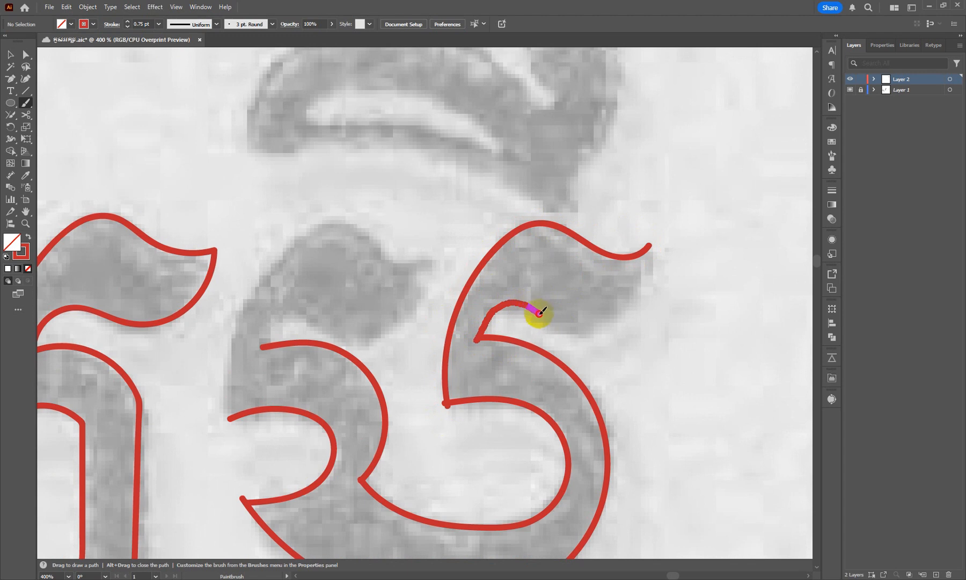
{"action": "mouse_move", "coordinate": [565, 321]}
{"action": "left_mouse_down"}
{"action": "mouse_move", "coordinate": [600, 324]}
{"action": "mouse_move", "coordinate": [631, 291]}
{"action": "mouse_move", "coordinate": [644, 243]}
{"action": "left_mouse_up"}
{"action": "scroll", "coordinate": [636, 207], "scroll_direction": "down", "scroll_amount": 2}
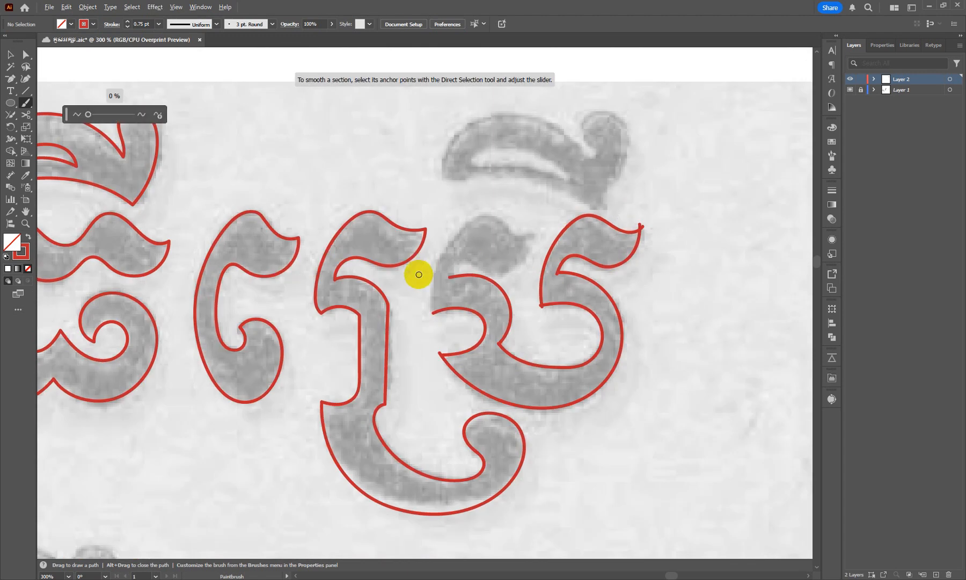
Trace the fifth letter's left stem and head, covering the outer edge to the pointed tip and the wavy underside.
{"action": "scroll", "coordinate": [418, 273], "scroll_direction": "up", "scroll_amount": 2}
{"action": "mouse_move", "coordinate": [451, 349]}
{"action": "left_mouse_down"}
{"action": "mouse_move", "coordinate": [470, 237]}
{"action": "mouse_move", "coordinate": [525, 168]}
{"action": "mouse_move", "coordinate": [559, 154]}
{"action": "mouse_move", "coordinate": [610, 189]}
{"action": "mouse_move", "coordinate": [660, 185]}
{"action": "left_mouse_up"}
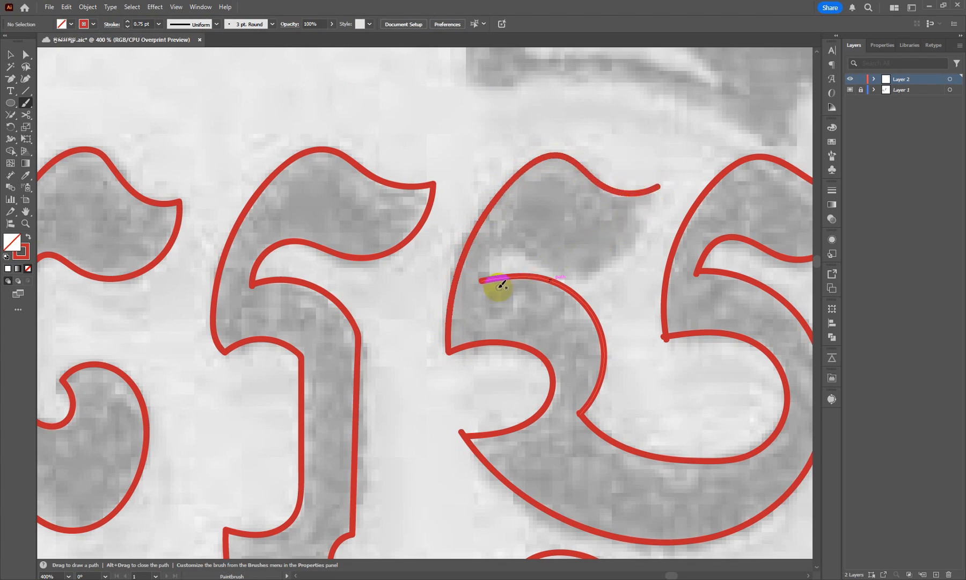
{"action": "scroll", "coordinate": [405, 262], "scroll_direction": "down", "scroll_amount": 1}
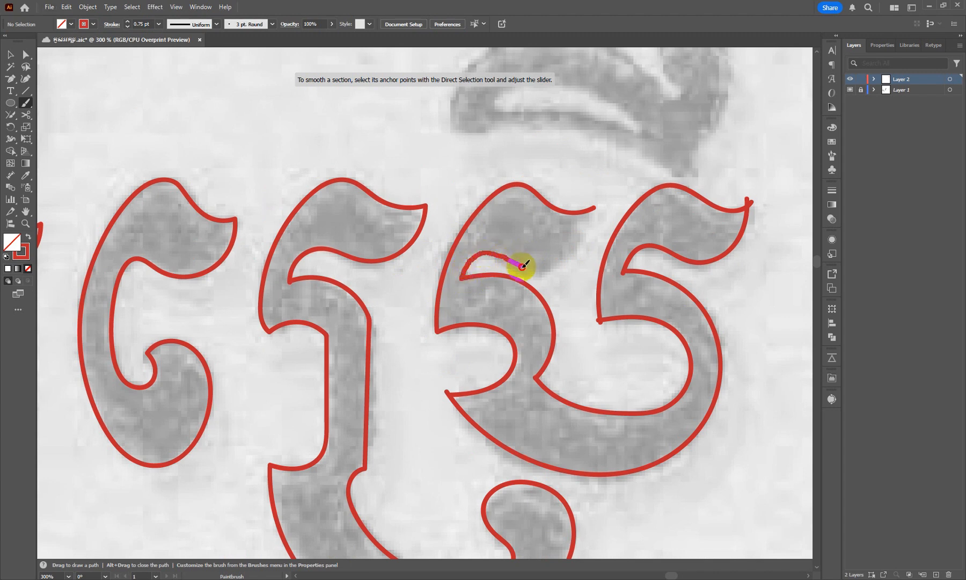
{"action": "mouse_move", "coordinate": [522, 267]}
{"action": "left_mouse_down"}
{"action": "mouse_move", "coordinate": [570, 258]}
{"action": "mouse_move", "coordinate": [594, 209]}
{"action": "left_mouse_up"}
{"action": "scroll", "coordinate": [535, 190], "scroll_direction": "down", "scroll_amount": 2}
{"action": "scroll", "coordinate": [646, 170], "scroll_direction": "up", "scroll_amount": 1}
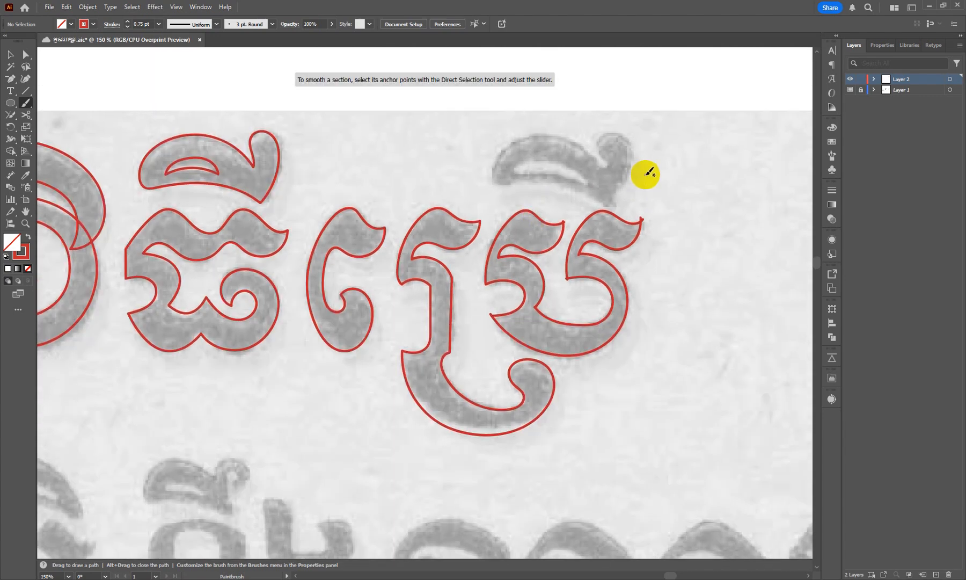
Join and trim the path ends at the fifth letter's right head tip, its inner corner and the right stem's base with the Join tool.
{"action": "scroll", "coordinate": [647, 173], "scroll_direction": "down", "scroll_amount": 4}
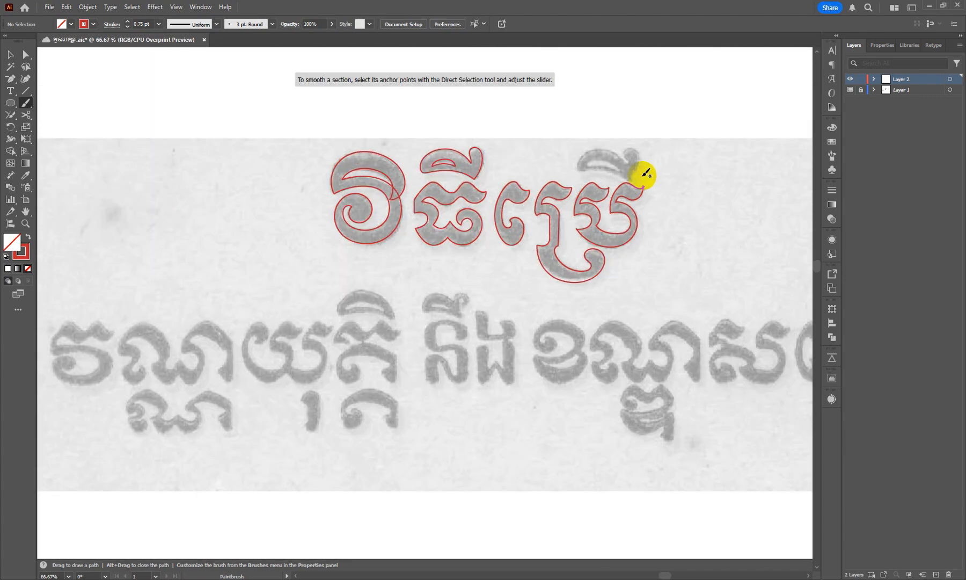
{"action": "scroll", "coordinate": [638, 174], "scroll_direction": "up", "scroll_amount": 3}
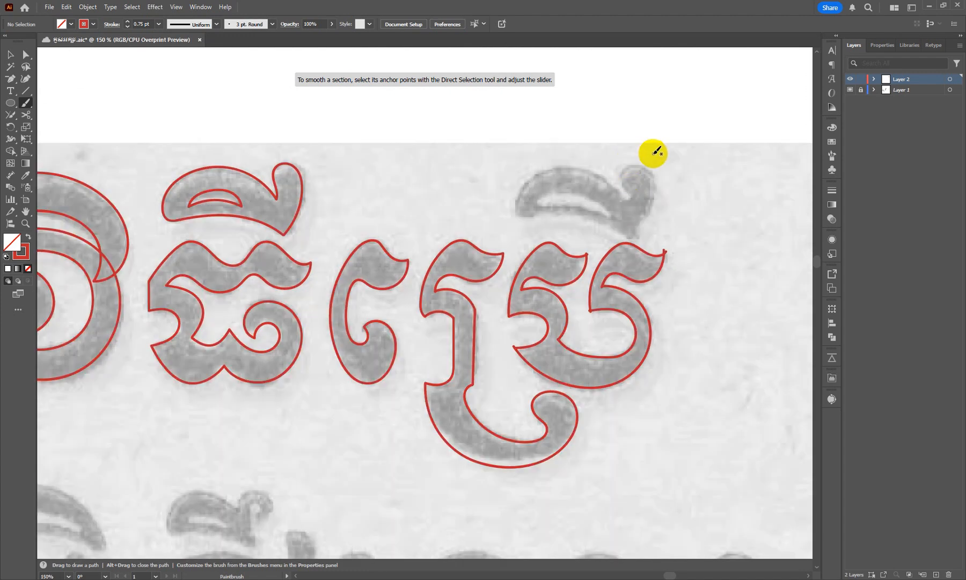
{"action": "key", "text": "v"}
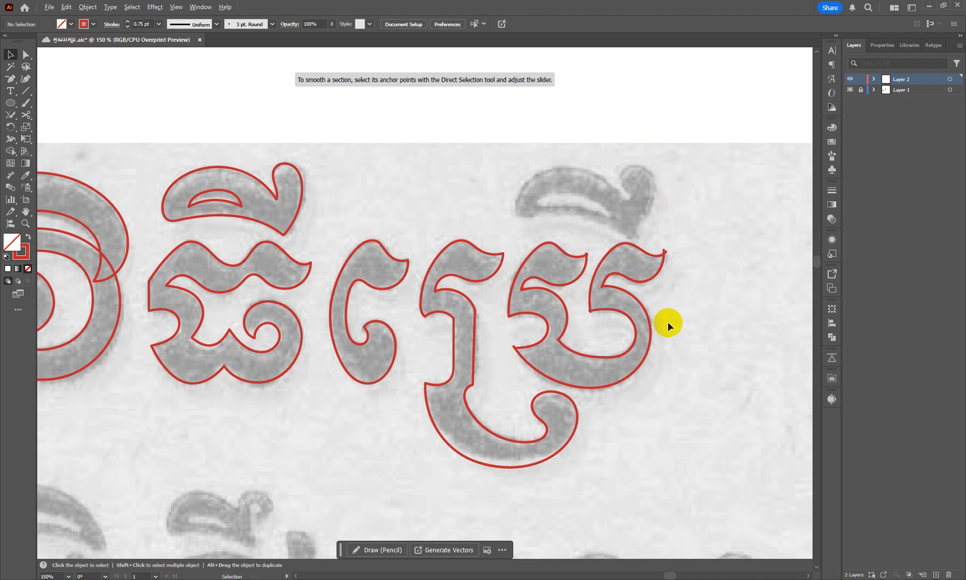
{"action": "scroll", "coordinate": [668, 321], "scroll_direction": "up", "scroll_amount": 1}
{"action": "left_click", "coordinate": [11, 118]}
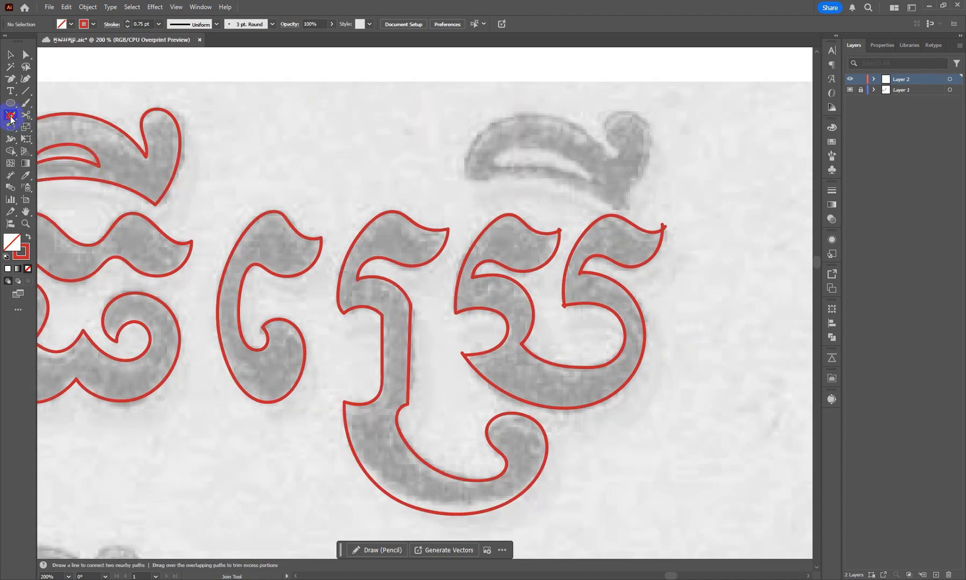
{"action": "scroll", "coordinate": [676, 229], "scroll_direction": "up", "scroll_amount": 3}
{"action": "left_click_drag", "start_coordinate": [637, 190], "coordinate": [628, 238]}
{"action": "scroll", "coordinate": [690, 190], "scroll_direction": "down", "scroll_amount": 3}
{"action": "scroll", "coordinate": [523, 264], "scroll_direction": "up", "scroll_amount": 3}
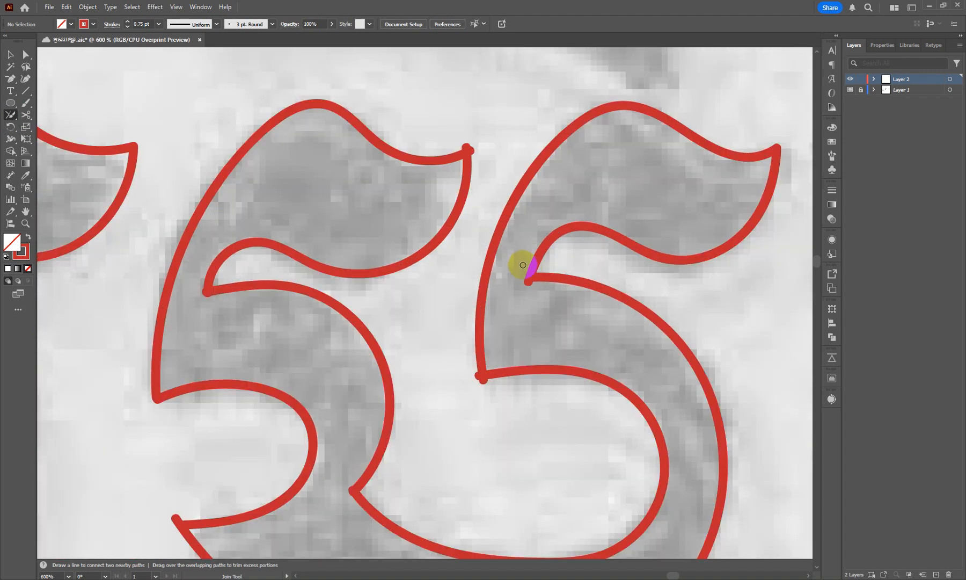
{"action": "left_click_drag", "start_coordinate": [523, 265], "coordinate": [532, 277]}
{"action": "mouse_move", "coordinate": [454, 366]}
{"action": "left_mouse_down"}
{"action": "mouse_move", "coordinate": [498, 373]}
{"action": "mouse_move", "coordinate": [478, 386]}
{"action": "left_mouse_up"}
Join the fifth letter's remaining path ends at the left head's tip and crotch, both notch corners and the inner corner.
{"action": "mouse_move", "coordinate": [457, 138]}
{"action": "left_mouse_down"}
{"action": "mouse_move", "coordinate": [458, 158]}
{"action": "mouse_move", "coordinate": [480, 143]}
{"action": "left_mouse_up"}
{"action": "mouse_move", "coordinate": [262, 283]}
{"action": "left_mouse_down"}
{"action": "mouse_move", "coordinate": [265, 297]}
{"action": "mouse_move", "coordinate": [201, 276]}
{"action": "mouse_move", "coordinate": [216, 304]}
{"action": "mouse_move", "coordinate": [205, 296]}
{"action": "left_mouse_up"}
{"action": "scroll", "coordinate": [265, 272], "scroll_direction": "down", "scroll_amount": 3}
{"action": "mouse_move", "coordinate": [158, 404]}
{"action": "left_mouse_down"}
{"action": "mouse_move", "coordinate": [207, 406]}
{"action": "mouse_move", "coordinate": [177, 436]}
{"action": "left_mouse_up"}
{"action": "mouse_move", "coordinate": [151, 268]}
{"action": "left_mouse_down"}
{"action": "mouse_move", "coordinate": [145, 275]}
{"action": "mouse_move", "coordinate": [165, 315]}
{"action": "left_mouse_up"}
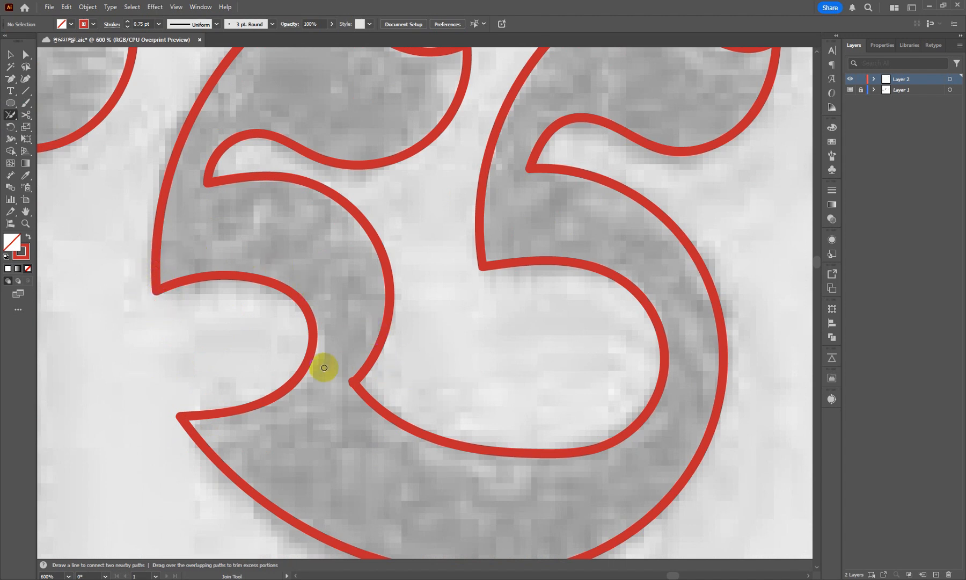
{"action": "mouse_move", "coordinate": [325, 367]}
{"action": "left_mouse_down"}
{"action": "mouse_move", "coordinate": [365, 378]}
{"action": "mouse_move", "coordinate": [359, 403]}
{"action": "mouse_move", "coordinate": [341, 402]}
{"action": "mouse_move", "coordinate": [357, 356]}
{"action": "left_mouse_up"}
Delete the fifth letter's surplus anchor points on the inner bowl curve, at its lower edge and its upper bend.
{"action": "scroll", "coordinate": [357, 356], "scroll_direction": "down", "scroll_amount": 4}
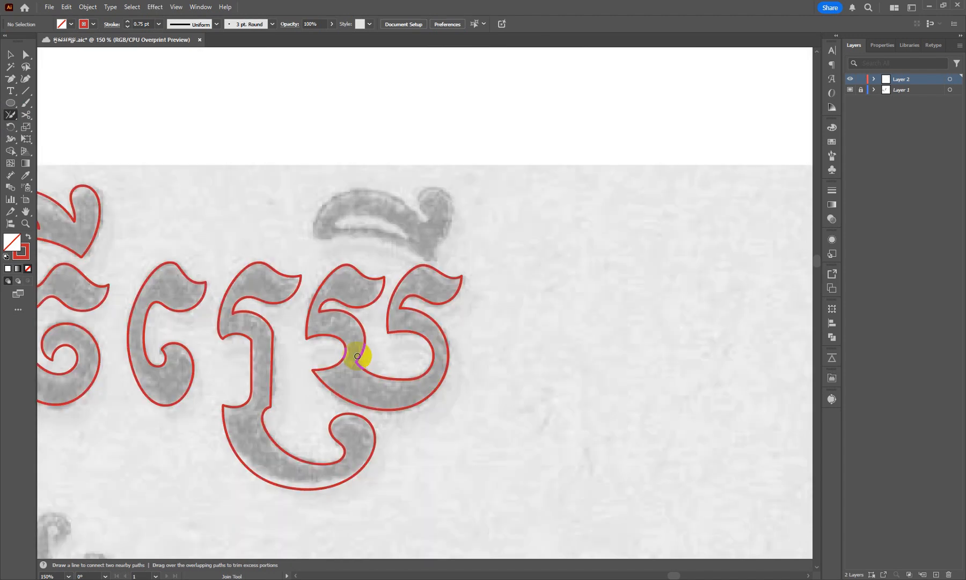
{"action": "key", "text": "v"}
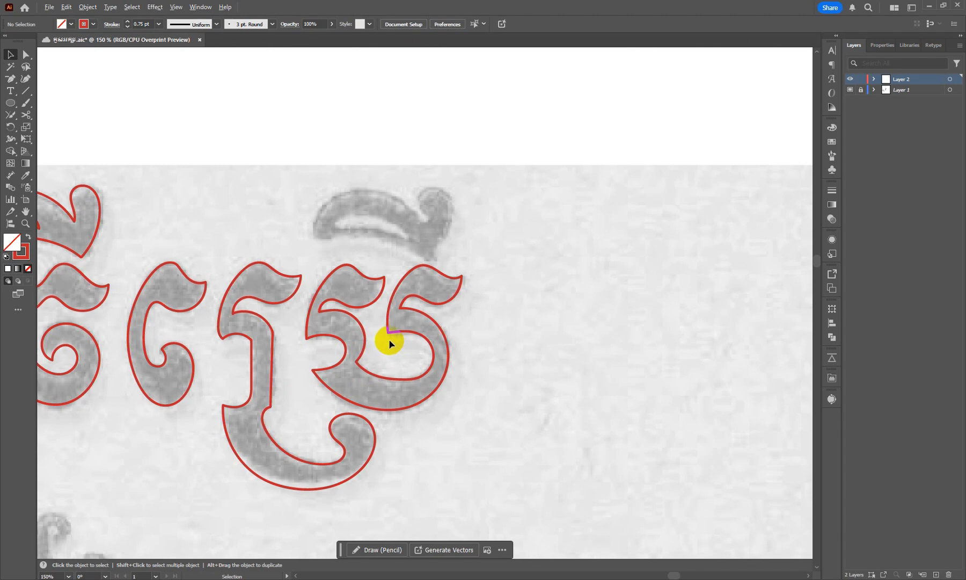
{"action": "scroll", "coordinate": [389, 341], "scroll_direction": "up", "scroll_amount": 1}
{"action": "scroll", "coordinate": [359, 365], "scroll_direction": "up", "scroll_amount": 1}
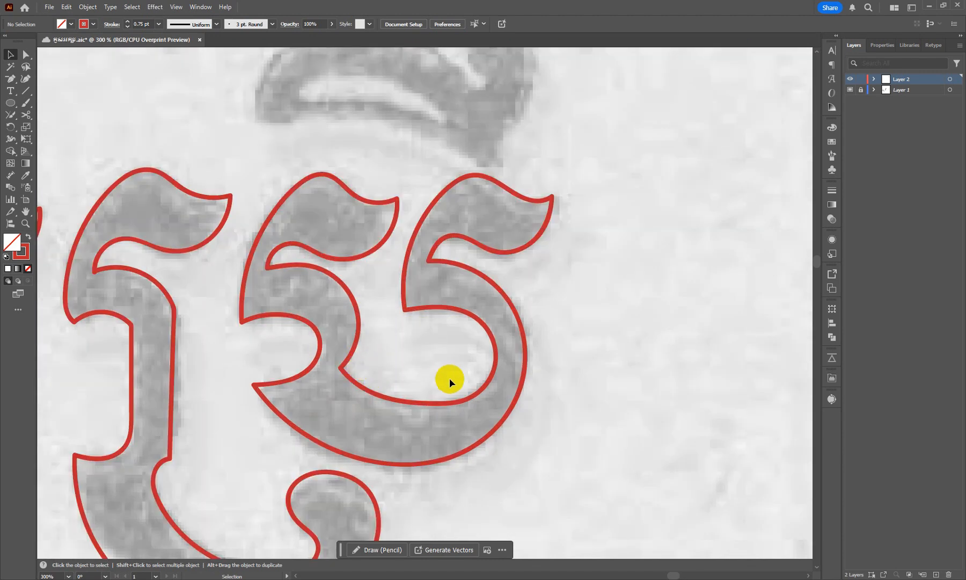
{"action": "scroll", "coordinate": [449, 379], "scroll_direction": "up", "scroll_amount": 1}
{"action": "key", "text": "a"}
{"action": "left_click_drag", "start_coordinate": [441, 378], "coordinate": [475, 426]}
{"action": "key", "text": "minus"}
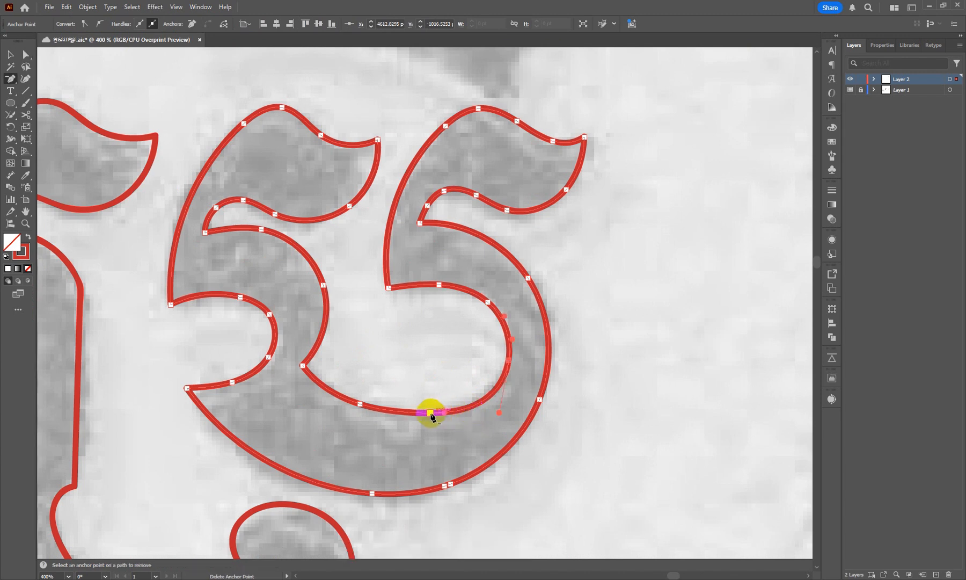
{"action": "left_click", "coordinate": [488, 302]}
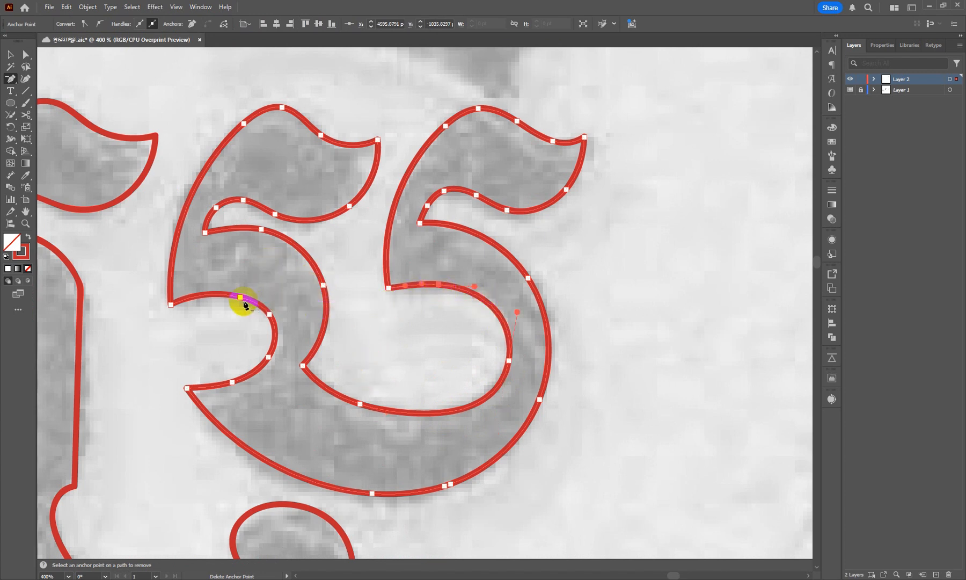
Delete the surplus anchor points on the fifth letter's left notch curve and beside the right head's inner corner.
{"action": "left_click", "coordinate": [270, 315]}
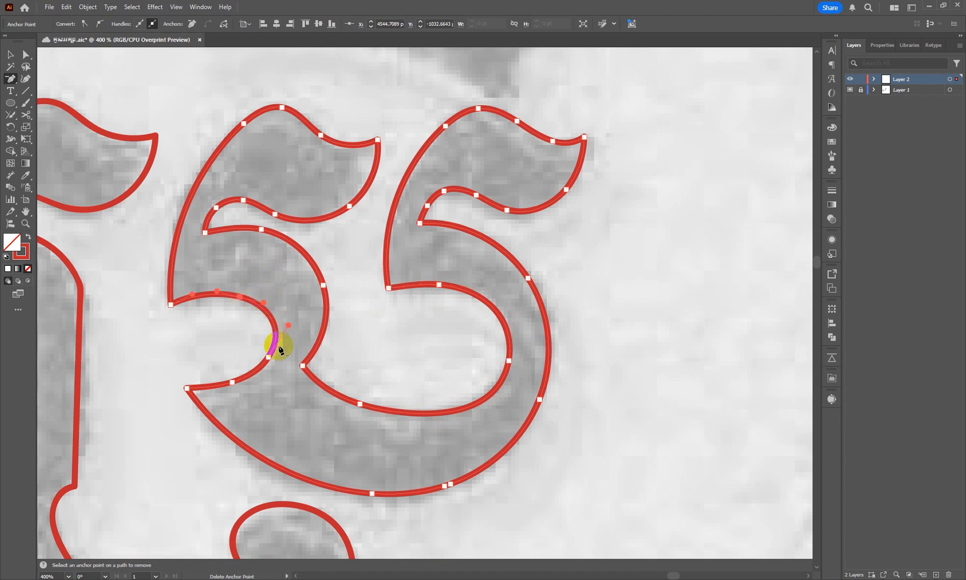
{"action": "left_click", "coordinate": [233, 384]}
{"action": "scroll", "coordinate": [434, 274], "scroll_direction": "up", "scroll_amount": 2}
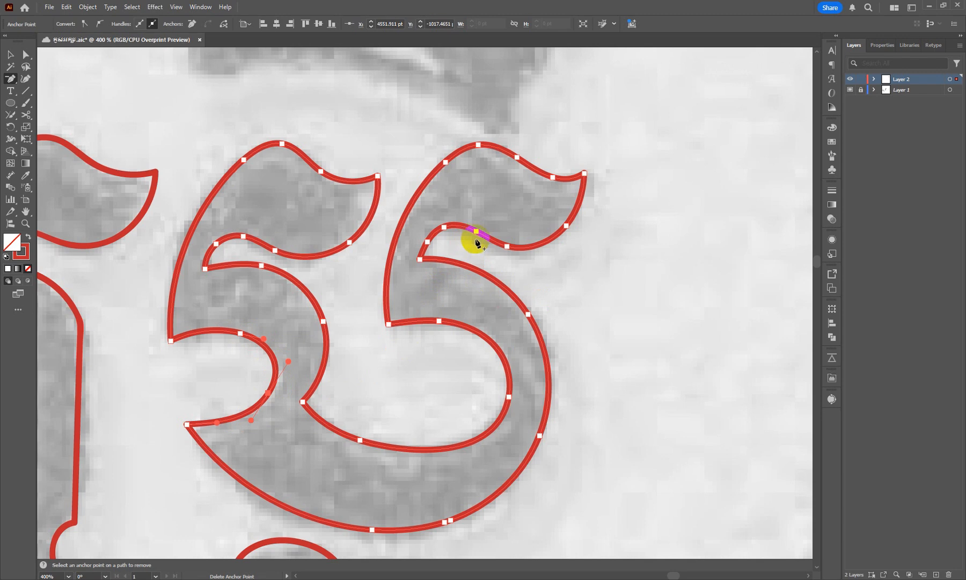
{"action": "scroll", "coordinate": [477, 241], "scroll_direction": "up", "scroll_amount": 3}
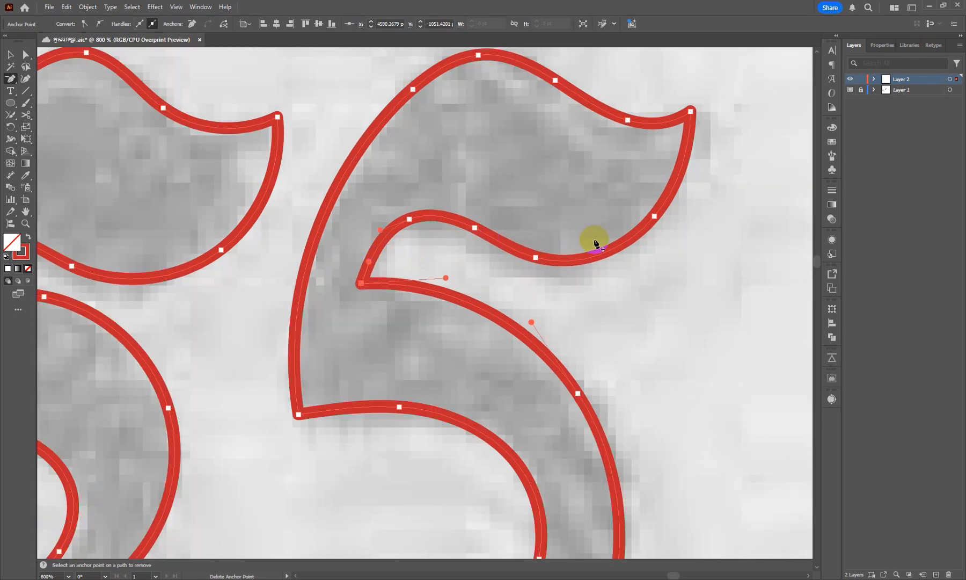
Delete the surplus anchor point from the close pair on the fifth letter's outer lower edge.
{"action": "scroll", "coordinate": [601, 240], "scroll_direction": "down", "scroll_amount": 2}
{"action": "scroll", "coordinate": [378, 233], "scroll_direction": "up", "scroll_amount": 1}
{"action": "scroll", "coordinate": [382, 190], "scroll_direction": "up", "scroll_amount": 1}
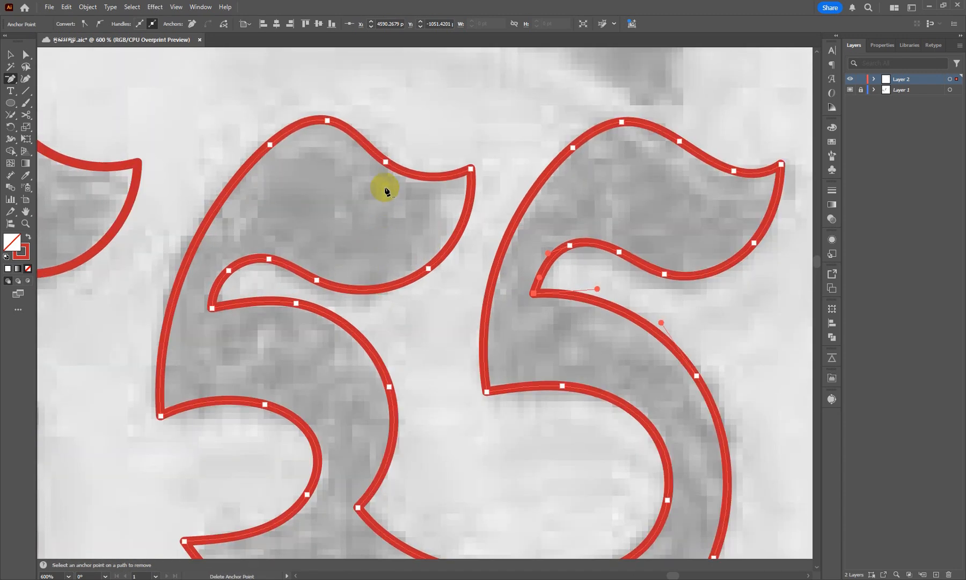
{"action": "scroll", "coordinate": [361, 247], "scroll_direction": "down", "scroll_amount": 3}
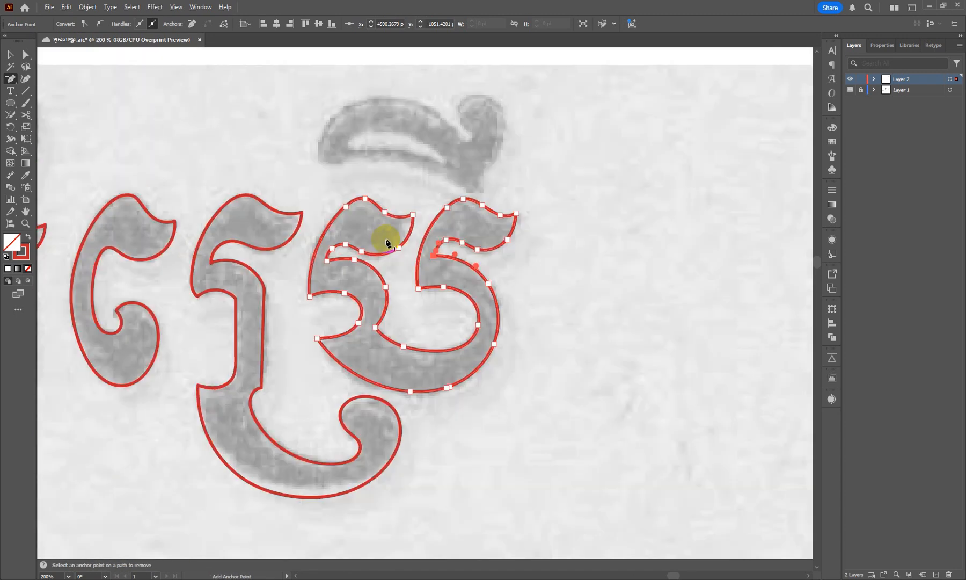
{"action": "scroll", "coordinate": [456, 389], "scroll_direction": "up", "scroll_amount": 3}
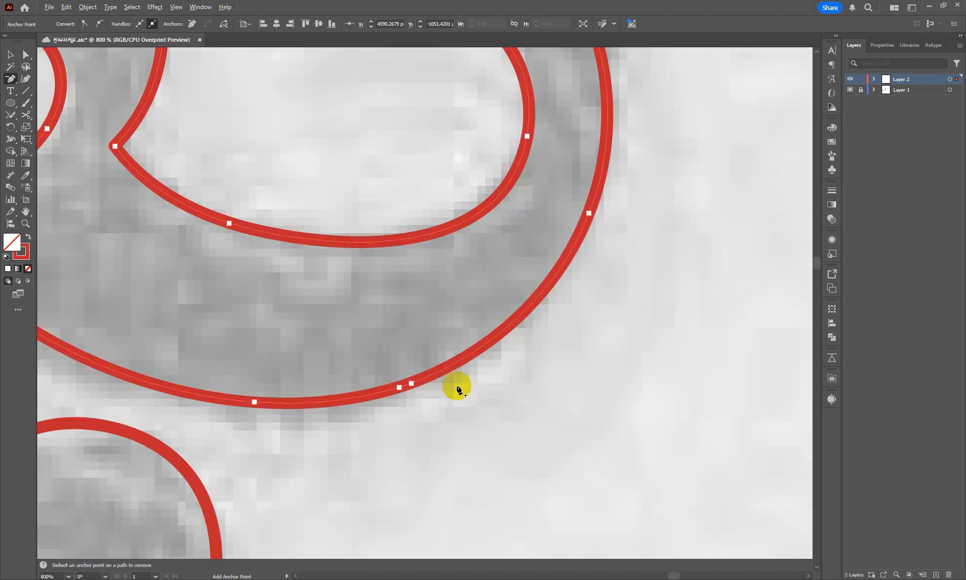
{"action": "left_click", "coordinate": [399, 387]}
{"action": "scroll", "coordinate": [545, 317], "scroll_direction": "down", "scroll_amount": 2}
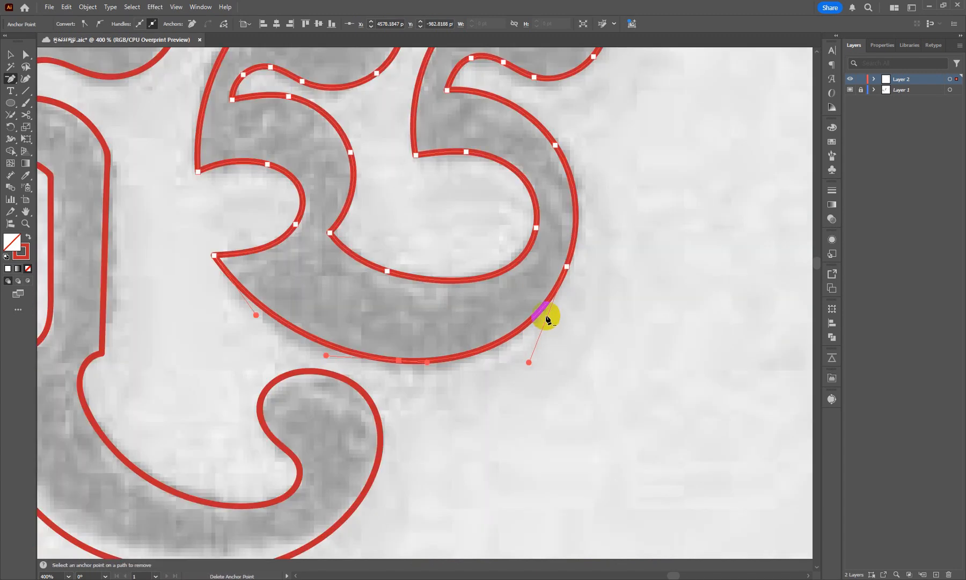
Fine-tune the direction handle on the fifth letter's lower right outer curve and deselect the letter.
{"action": "scroll", "coordinate": [546, 317], "scroll_direction": "up", "scroll_amount": 1}
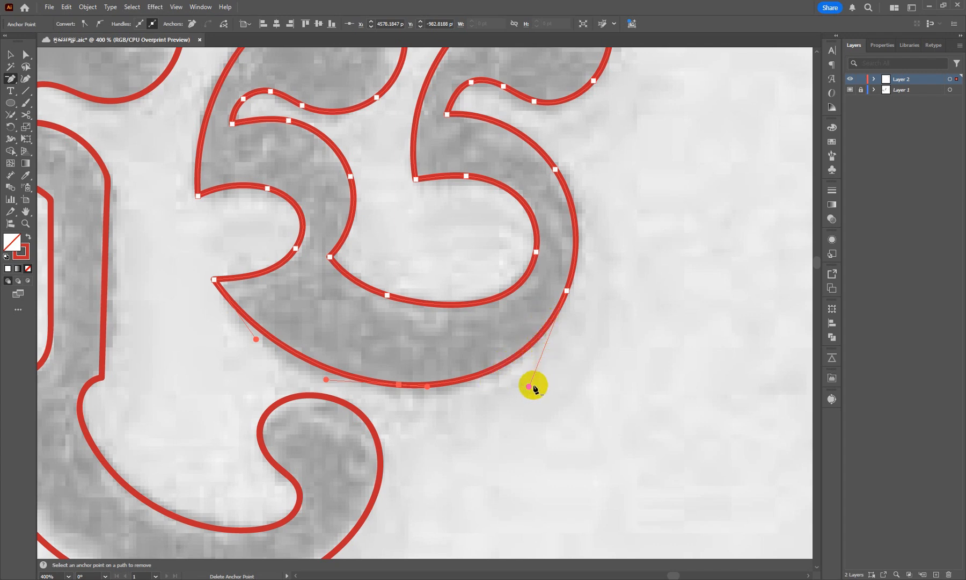
{"action": "key", "text": "ctrl"}
{"action": "left_click_drag", "start_coordinate": [529, 388], "coordinate": [529, 379]}
{"action": "key", "text": "v"}
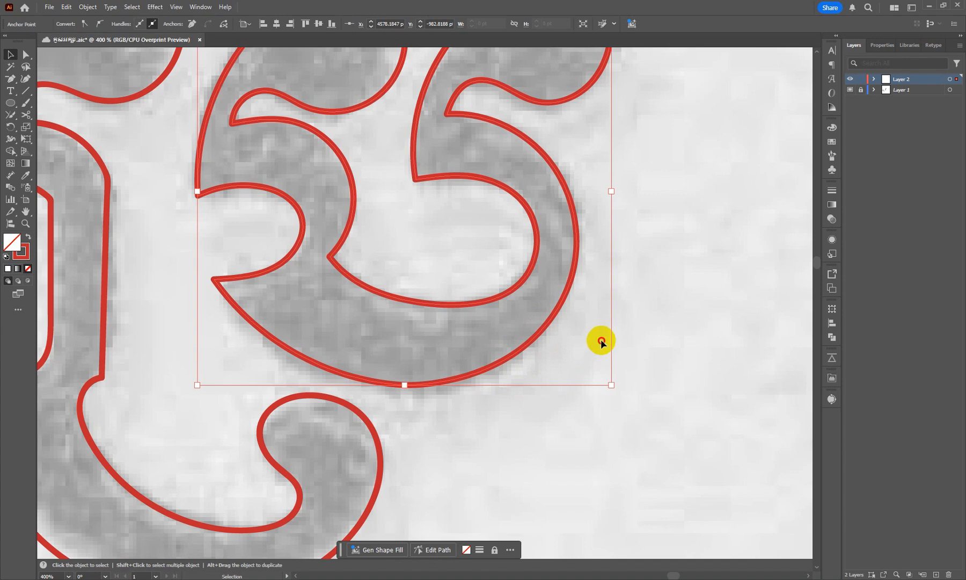
{"action": "left_click", "coordinate": [672, 278]}
{"action": "key", "text": "ctrl+z"}
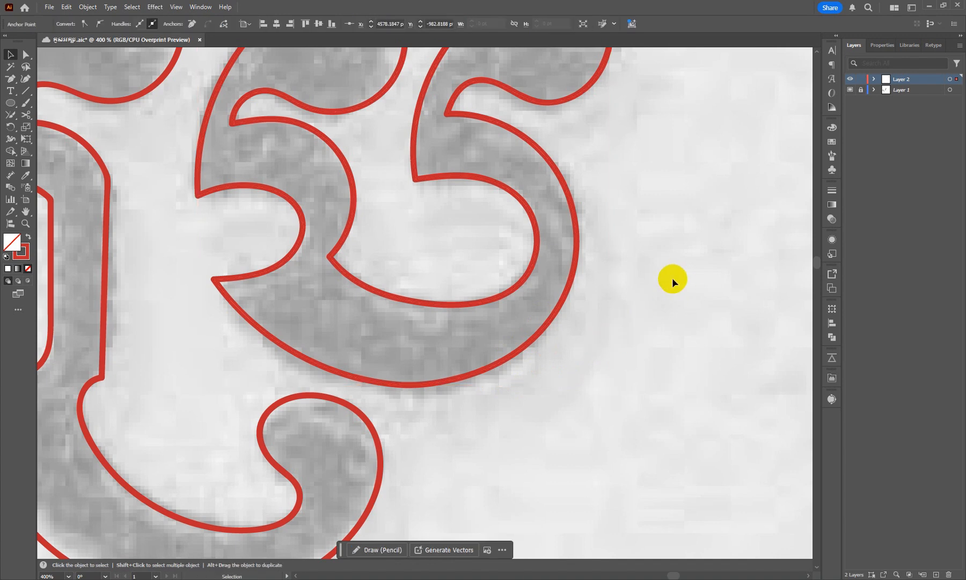
{"action": "left_click", "coordinate": [628, 361]}
Widen the inner counter of the second letter's top mark on both sides to about 42 pt wide.
{"action": "scroll", "coordinate": [629, 362], "scroll_direction": "down", "scroll_amount": 2}
{"action": "scroll", "coordinate": [628, 361], "scroll_direction": "down", "scroll_amount": 1}
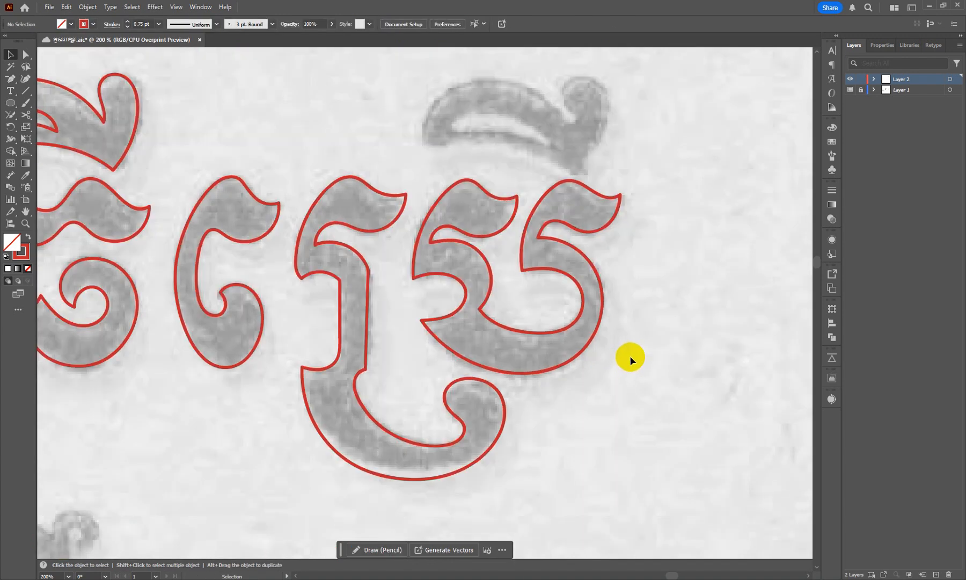
{"action": "scroll", "coordinate": [629, 356], "scroll_direction": "up", "scroll_amount": 3}
{"action": "left_click_drag", "start_coordinate": [457, 207], "coordinate": [523, 225]}
{"action": "scroll", "coordinate": [405, 226], "scroll_direction": "up", "scroll_amount": 1}
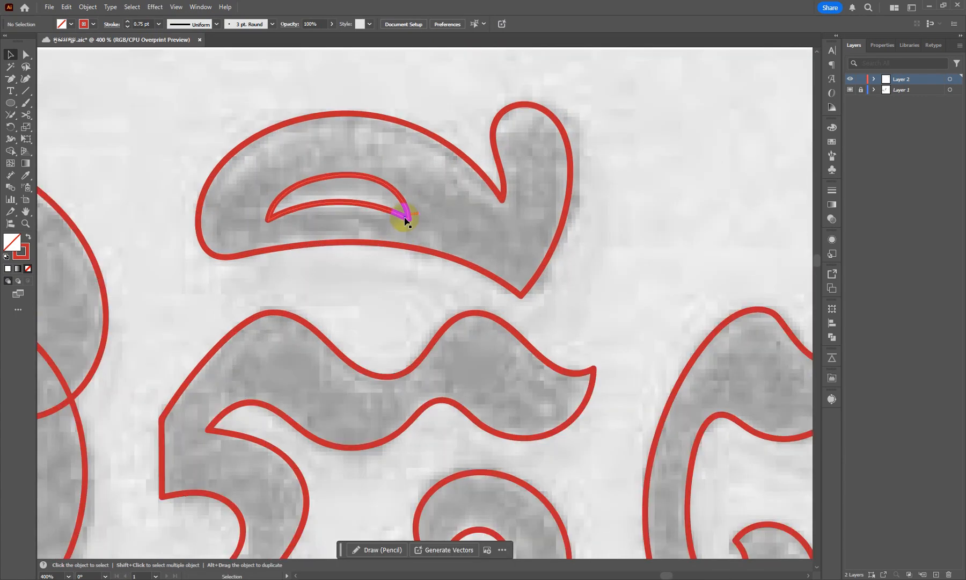
{"action": "left_click", "coordinate": [409, 215]}
{"action": "left_click_drag", "start_coordinate": [414, 201], "coordinate": [426, 197]}
{"action": "left_click_drag", "start_coordinate": [269, 197], "coordinate": [263, 197]}
{"action": "scroll", "coordinate": [334, 185], "scroll_direction": "down", "scroll_amount": 2}
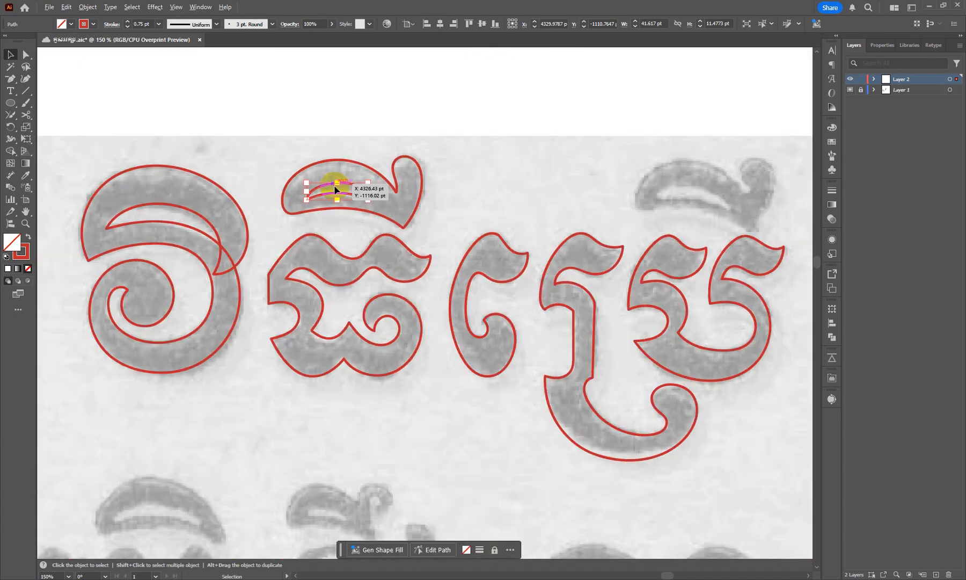
Duplicate the second letter's top mark with its inner counter and place the copy over the fifth letter's scanned mark.
{"action": "left_click", "coordinate": [470, 157]}
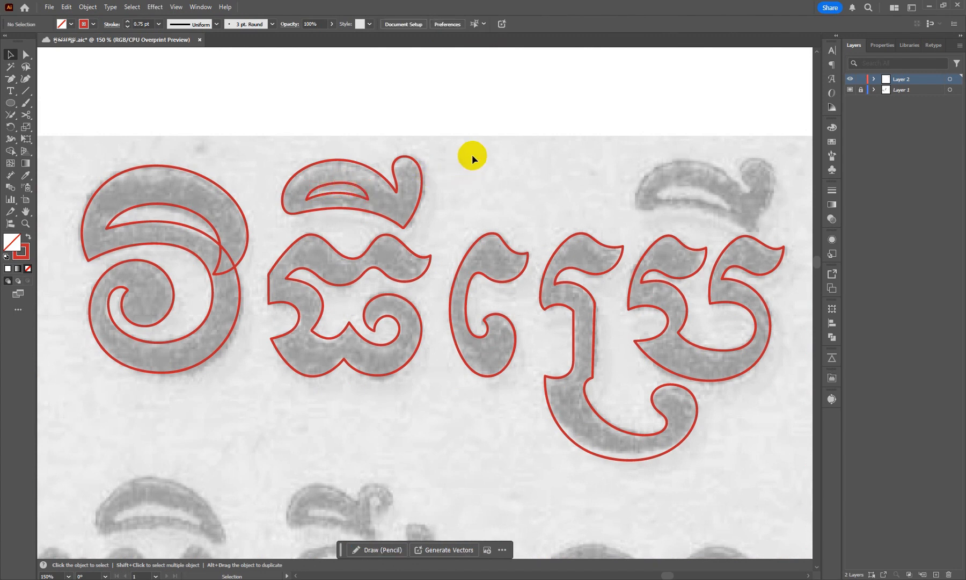
{"action": "left_click_drag", "start_coordinate": [470, 155], "coordinate": [438, 194]}
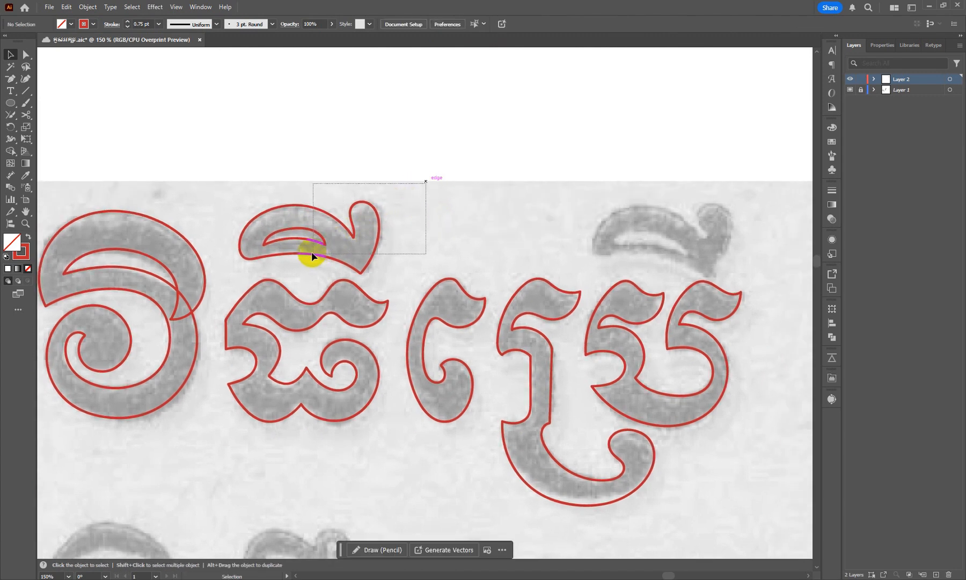
{"action": "left_click_drag", "start_coordinate": [312, 253], "coordinate": [569, 206]}
Give all traced outlines of the top line a red fill and no stroke.
{"action": "scroll", "coordinate": [664, 236], "scroll_direction": "down", "scroll_amount": 2}
{"action": "left_click_drag", "start_coordinate": [649, 167], "coordinate": [278, 292]}
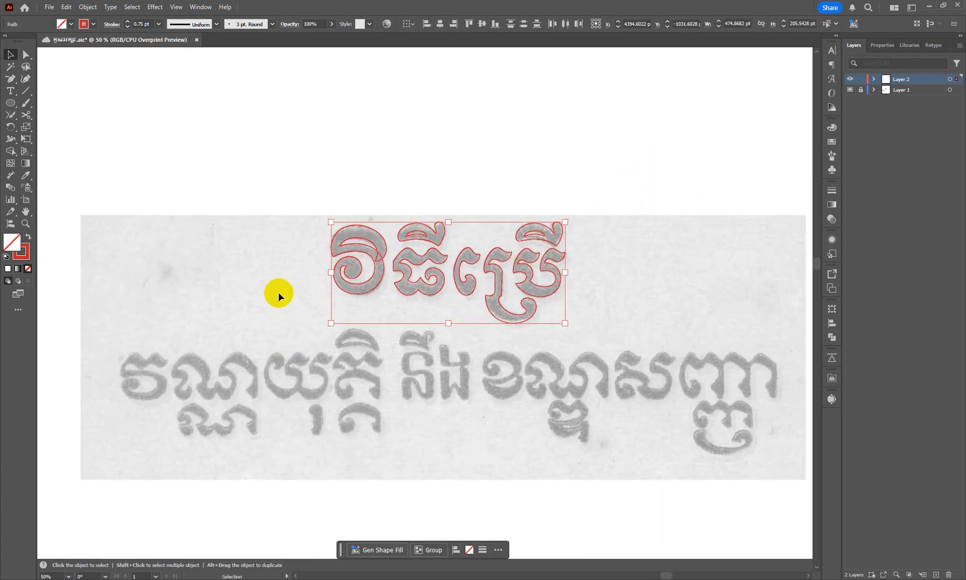
{"action": "left_click", "coordinate": [73, 24]}
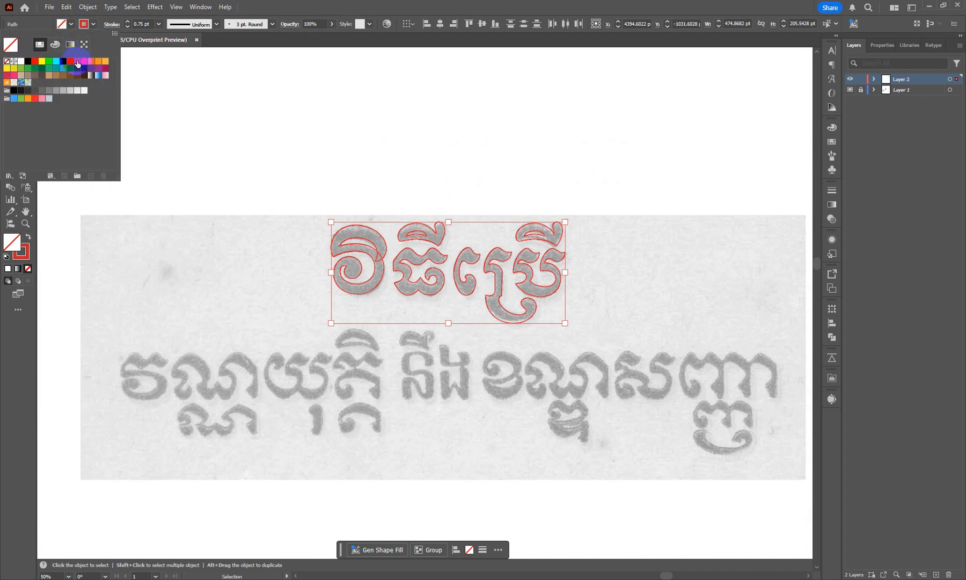
{"action": "left_click", "coordinate": [78, 63]}
{"action": "left_click", "coordinate": [92, 24]}
{"action": "left_click", "coordinate": [93, 23]}
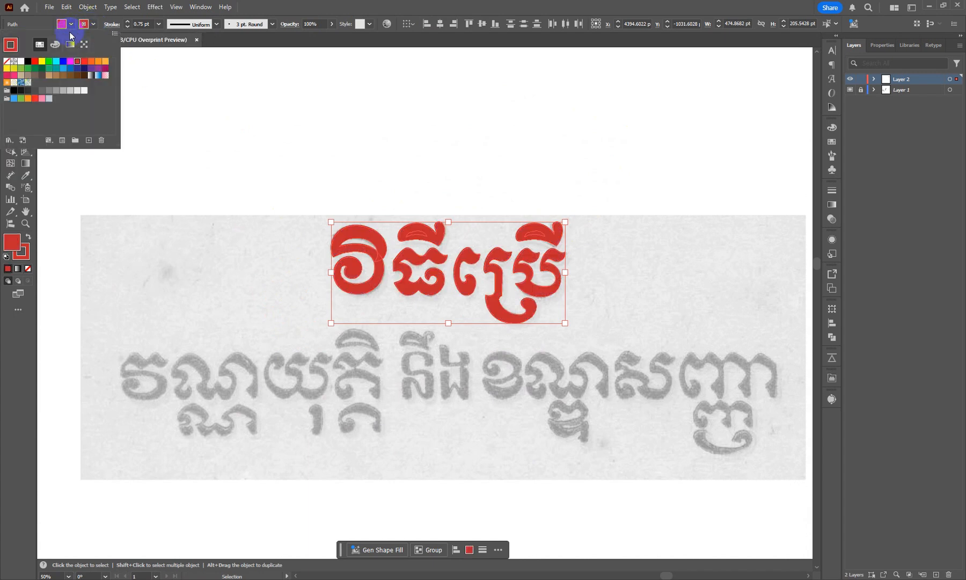
{"action": "left_click", "coordinate": [8, 62]}
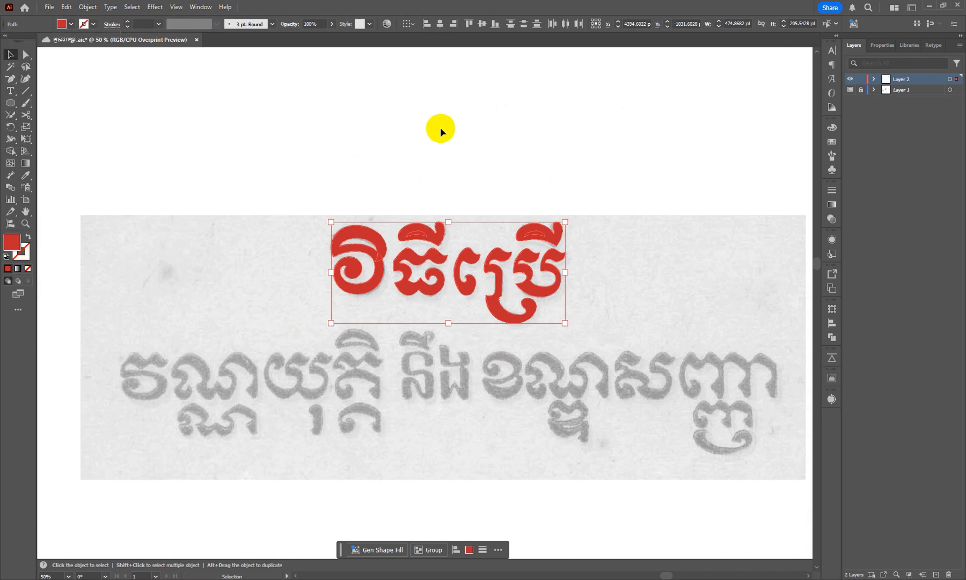
{"action": "left_click", "coordinate": [464, 161]}
Cut the inner counters out of the top marks above the second and fifth letters with the Shape Builder tool.
{"action": "scroll", "coordinate": [470, 162], "scroll_direction": "down", "scroll_amount": 1}
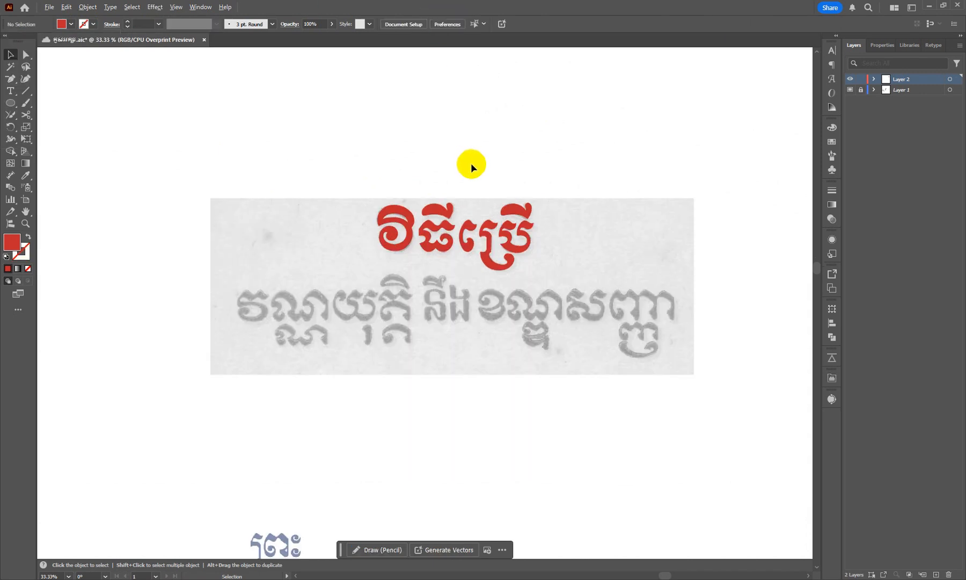
{"action": "scroll", "coordinate": [466, 187], "scroll_direction": "up", "scroll_amount": 3}
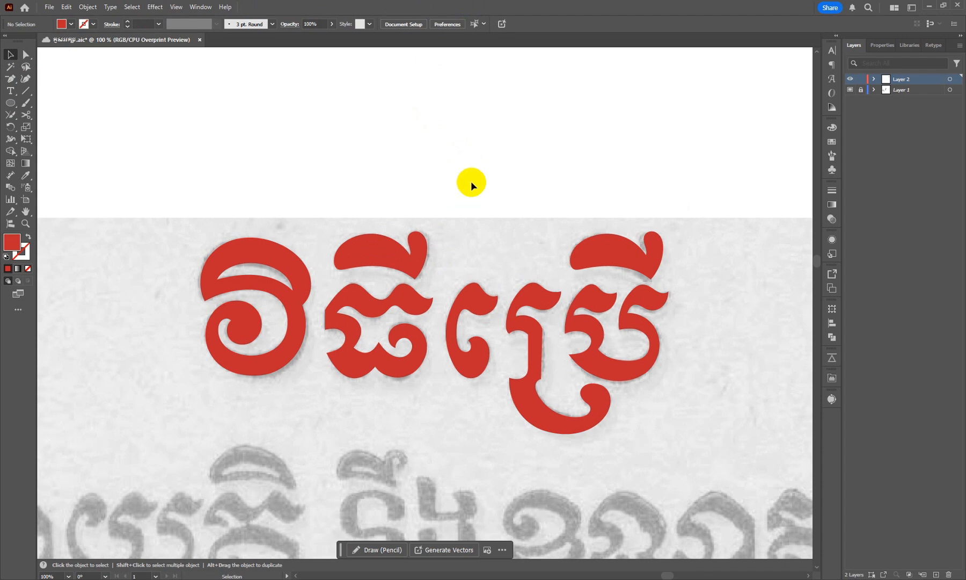
{"action": "left_click_drag", "start_coordinate": [471, 183], "coordinate": [355, 269]}
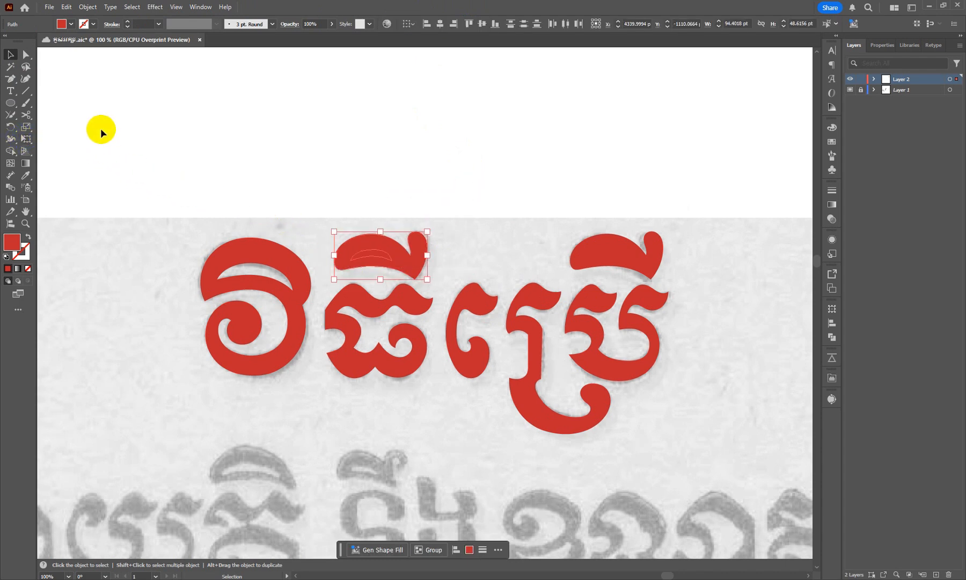
{"action": "left_click", "coordinate": [391, 202]}
{"action": "left_click_drag", "start_coordinate": [457, 218], "coordinate": [341, 275]}
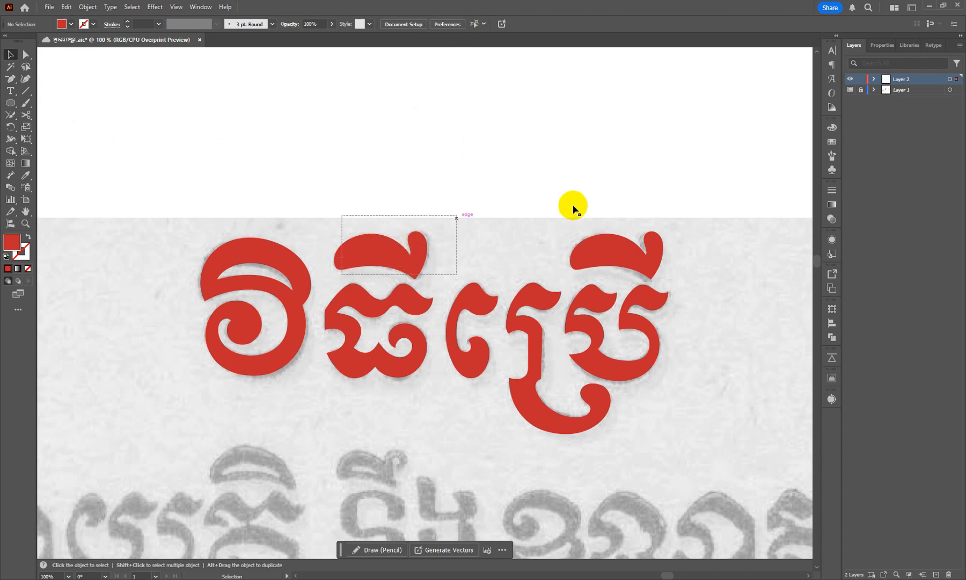
{"action": "mouse_move", "coordinate": [584, 205]}
{"action": "left_mouse_down"}
{"action": "mouse_move", "coordinate": [636, 244]}
{"action": "mouse_move", "coordinate": [593, 250]}
{"action": "mouse_move", "coordinate": [609, 251]}
{"action": "left_mouse_up"}
{"action": "left_click", "coordinate": [11, 151]}
{"action": "mouse_move", "coordinate": [380, 254]}
{"action": "left_mouse_down"}
{"action": "mouse_move", "coordinate": [368, 257]}
{"action": "mouse_move", "coordinate": [376, 248]}
{"action": "left_mouse_up"}
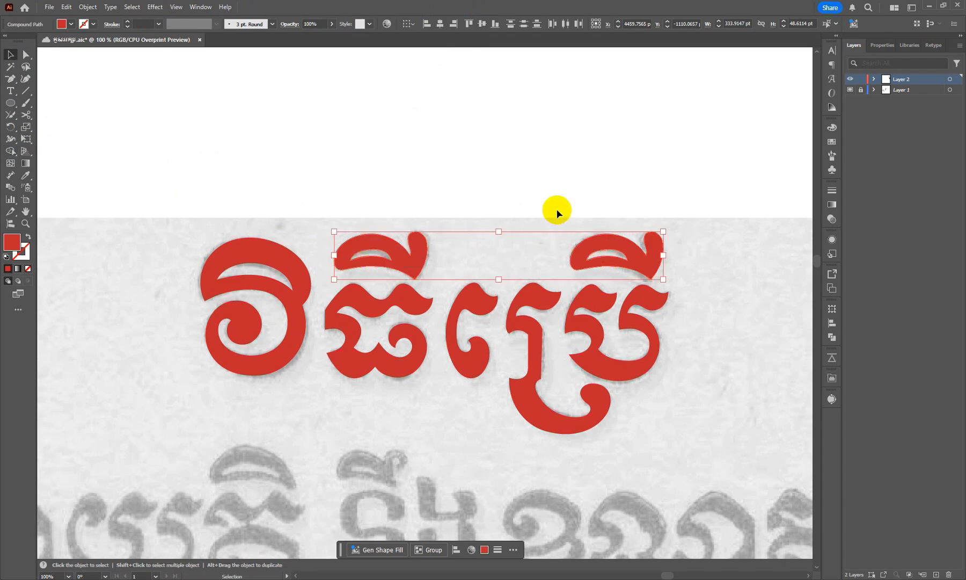
{"action": "key", "text": "v"}
{"action": "left_click", "coordinate": [524, 223]}
Check the red lettering with the Layer 1 scan hidden, show the scan again and save the document.
{"action": "scroll", "coordinate": [523, 224], "scroll_direction": "down", "scroll_amount": 3}
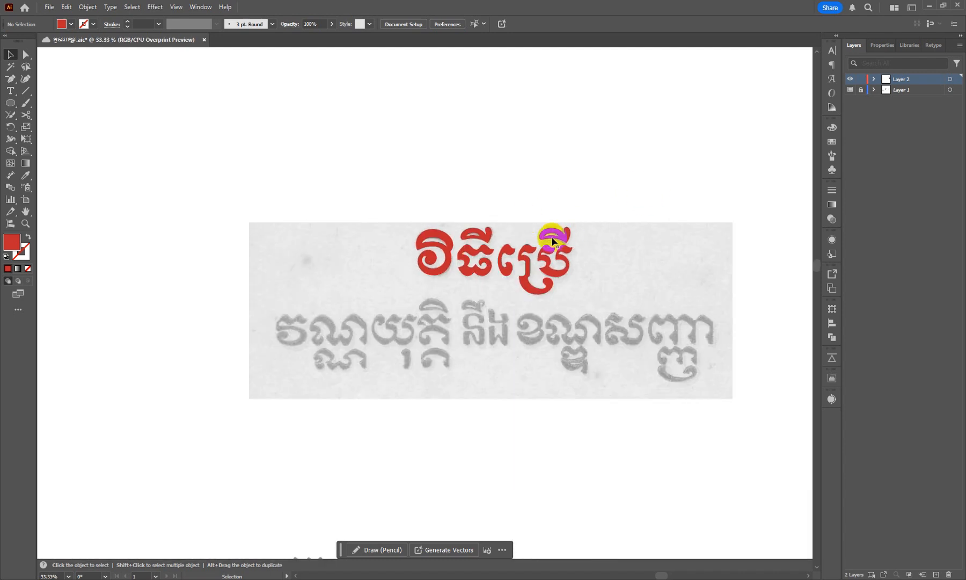
{"action": "scroll", "coordinate": [520, 241], "scroll_direction": "up", "scroll_amount": 3}
{"action": "scroll", "coordinate": [520, 237], "scroll_direction": "down", "scroll_amount": 2}
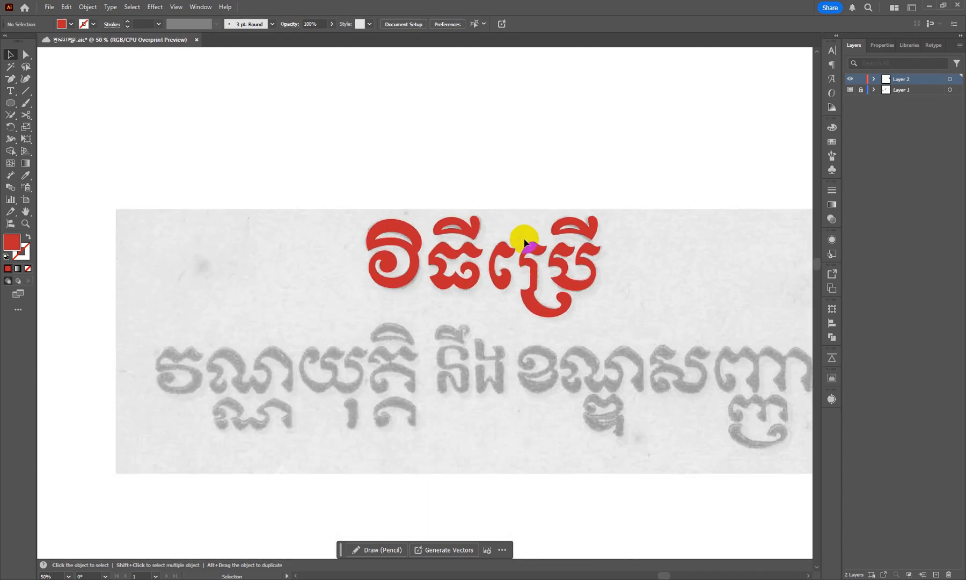
{"action": "left_click_drag", "start_coordinate": [576, 194], "coordinate": [541, 182]}
{"action": "scroll", "coordinate": [580, 207], "scroll_direction": "down", "scroll_amount": 1}
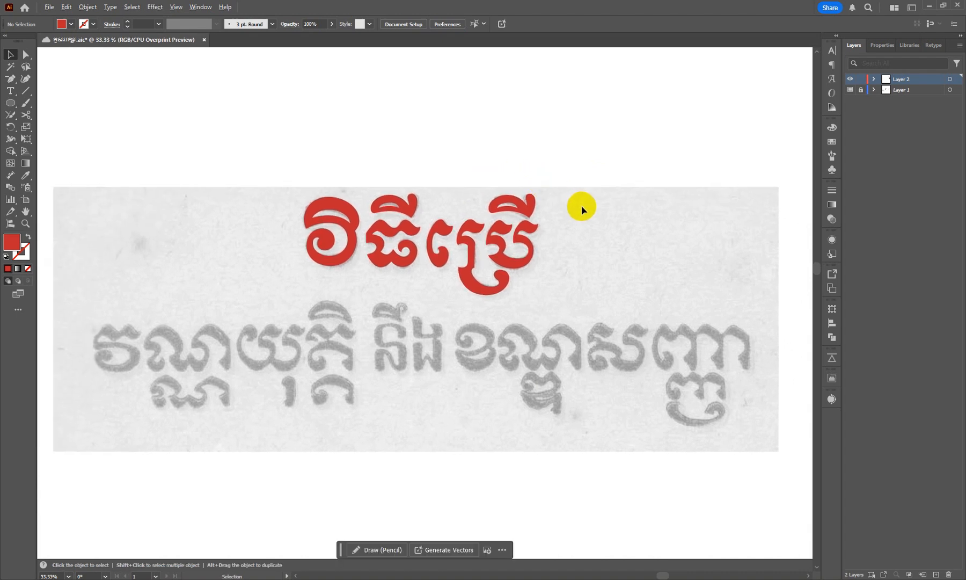
{"action": "left_click", "coordinate": [850, 89]}
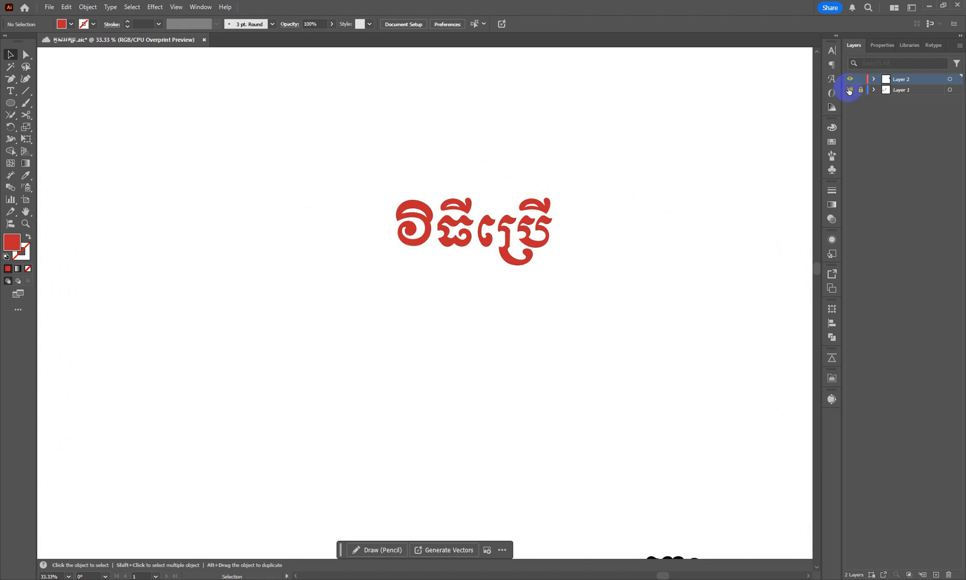
{"action": "left_click", "coordinate": [849, 90]}
{"action": "scroll", "coordinate": [543, 156], "scroll_direction": "down", "scroll_amount": 1}
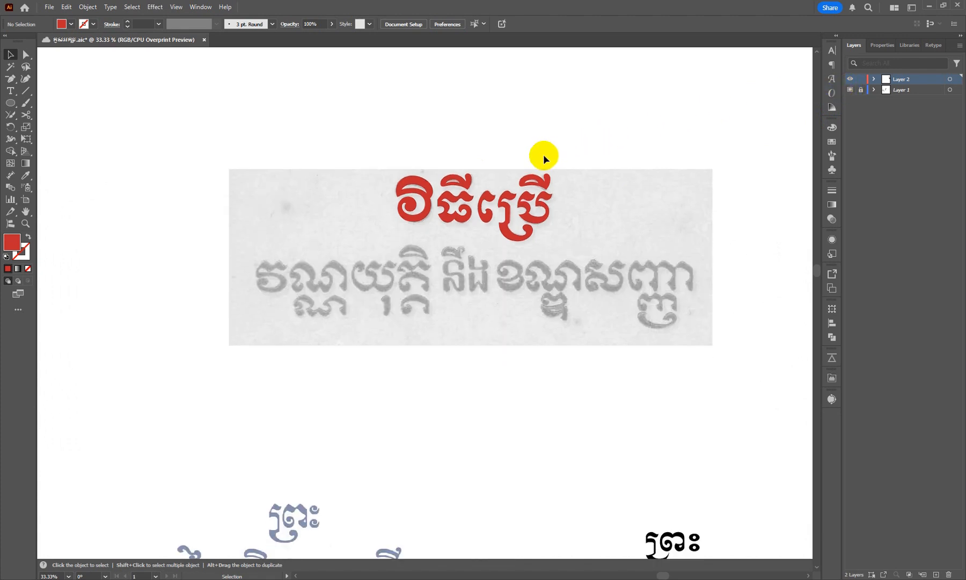
{"action": "key", "text": "ctrl"}
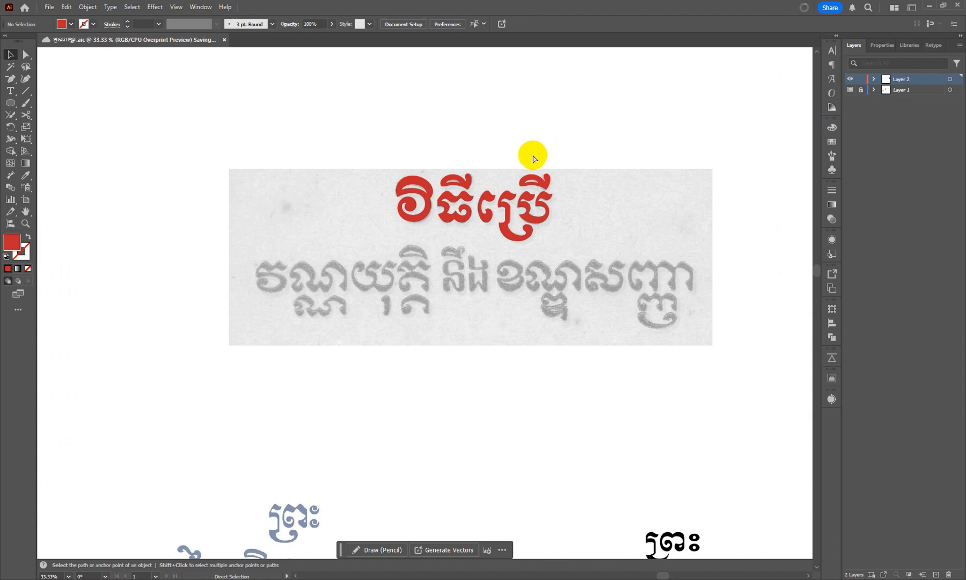
Examine the letterforms and spacing of the black Khmer title lines beside the blue-grey version.
{"action": "scroll", "coordinate": [518, 317], "scroll_direction": "down", "scroll_amount": 8}
{"action": "scroll", "coordinate": [530, 292], "scroll_direction": "right", "scroll_amount": 8}
{"action": "scroll", "coordinate": [509, 267], "scroll_direction": "down", "scroll_amount": 8}
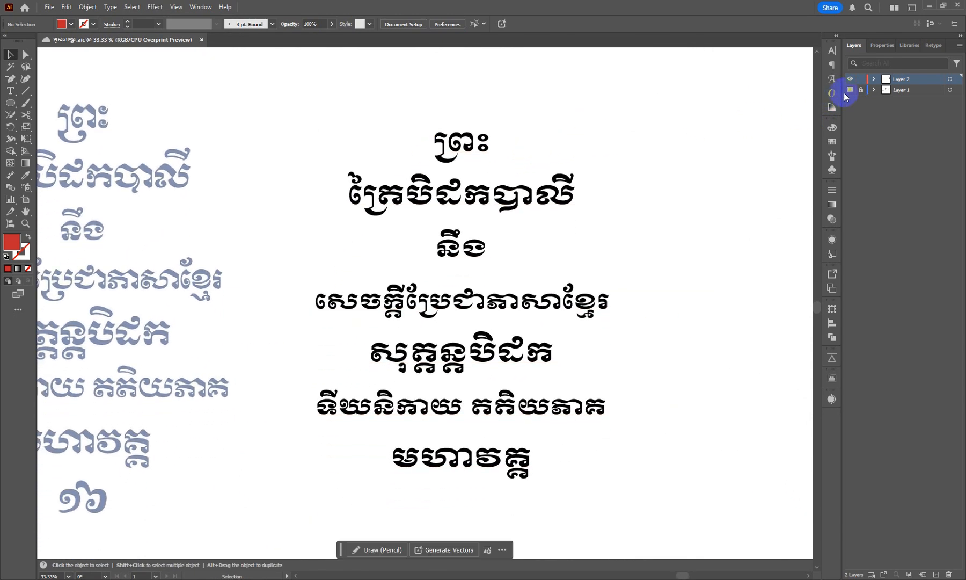
{"action": "scroll", "coordinate": [435, 236], "scroll_direction": "down", "scroll_amount": 2}
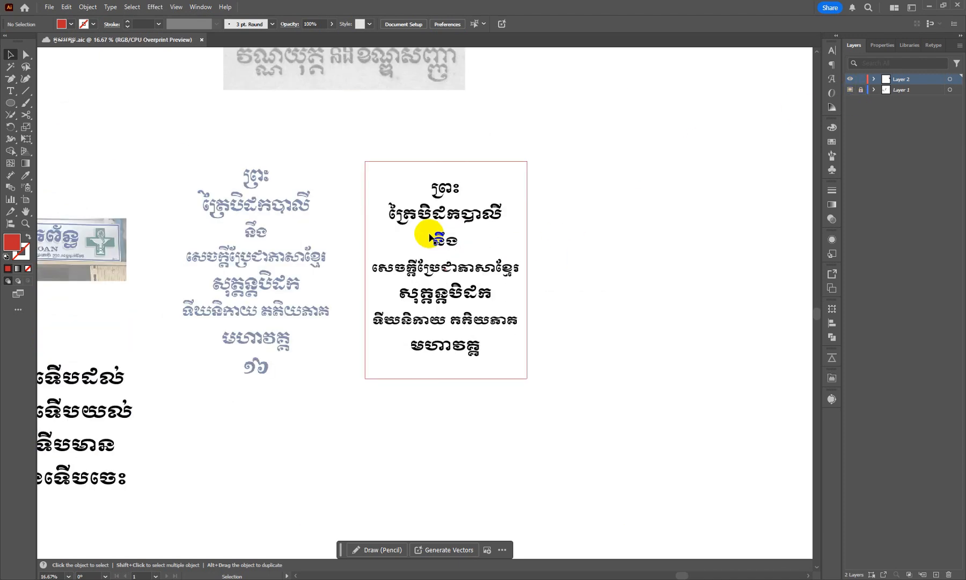
{"action": "scroll", "coordinate": [438, 229], "scroll_direction": "up", "scroll_amount": 2}
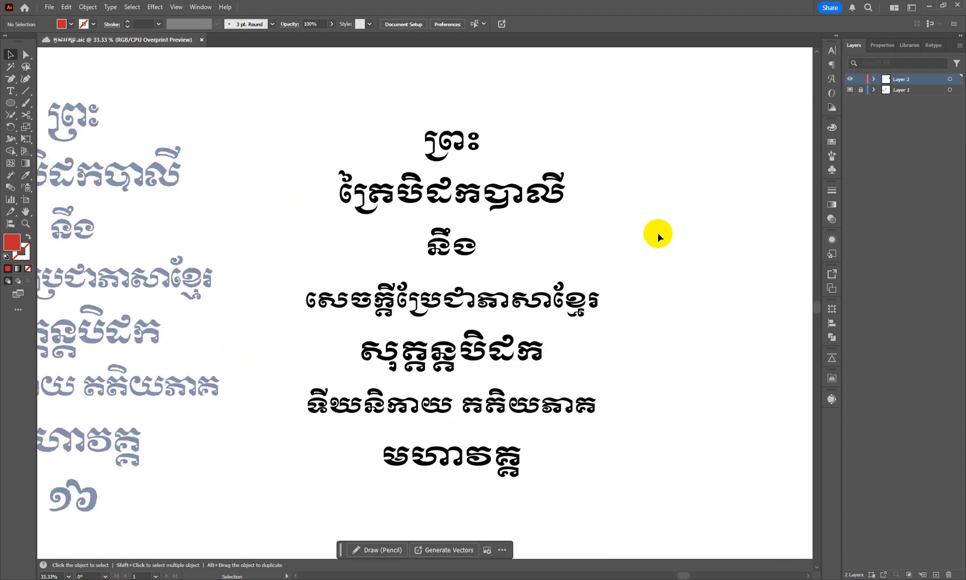
{"action": "scroll", "coordinate": [476, 320], "scroll_direction": "up", "scroll_amount": 4}
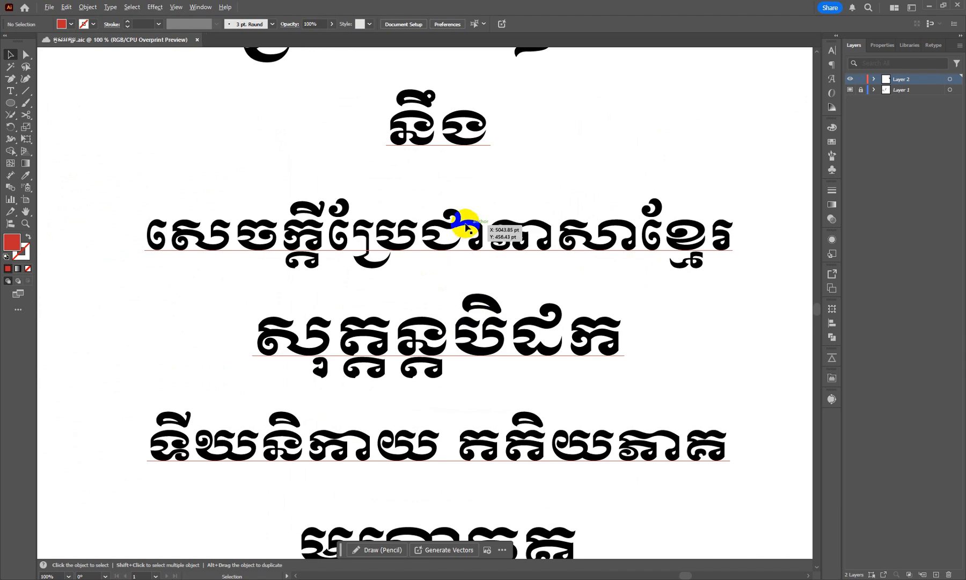
{"action": "scroll", "coordinate": [612, 126], "scroll_direction": "up", "scroll_amount": 1}
{"action": "scroll", "coordinate": [555, 218], "scroll_direction": "down", "scroll_amount": 3}
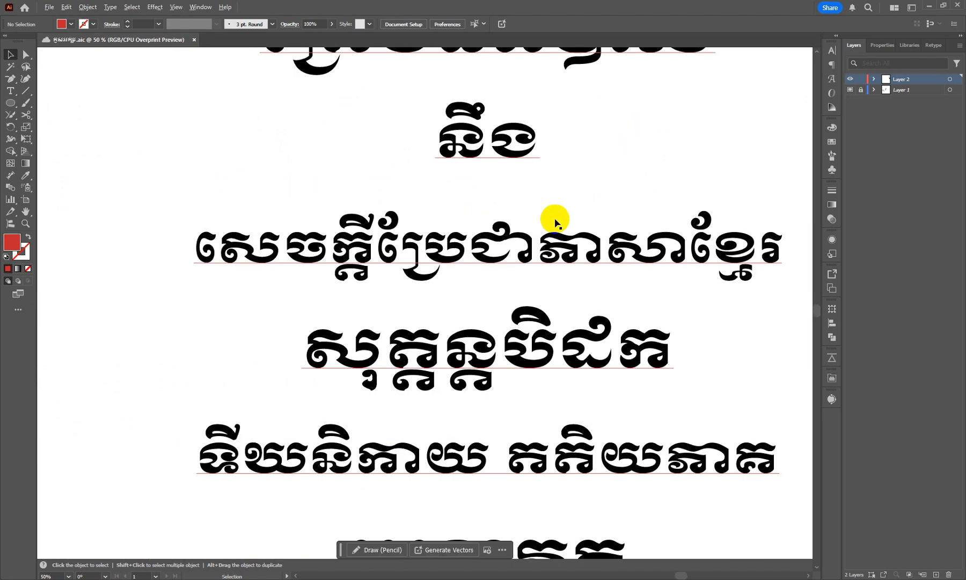
{"action": "scroll", "coordinate": [394, 232], "scroll_direction": "up", "scroll_amount": 3}
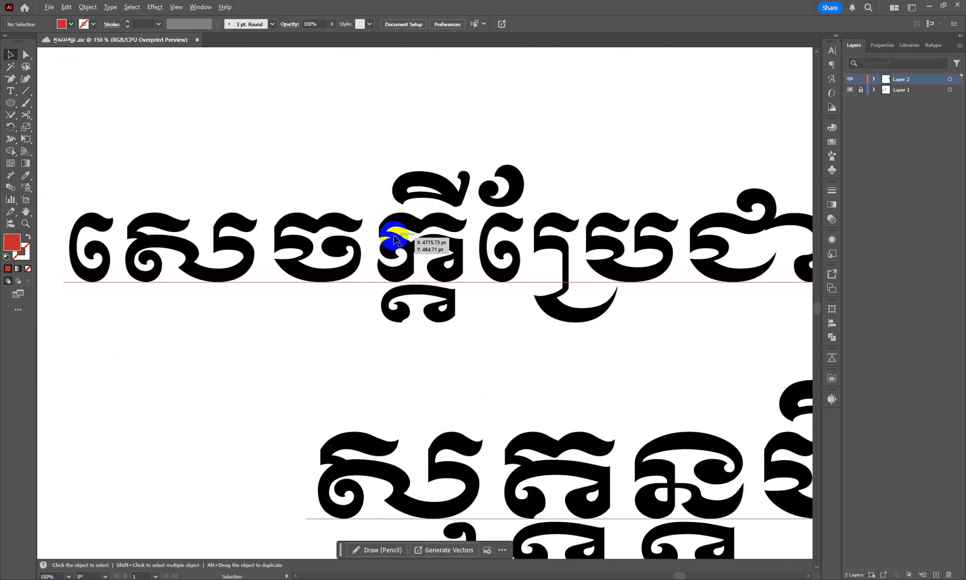
{"action": "scroll", "coordinate": [445, 223], "scroll_direction": "down", "scroll_amount": 3}
{"action": "scroll", "coordinate": [492, 215], "scroll_direction": "down", "scroll_amount": 1}
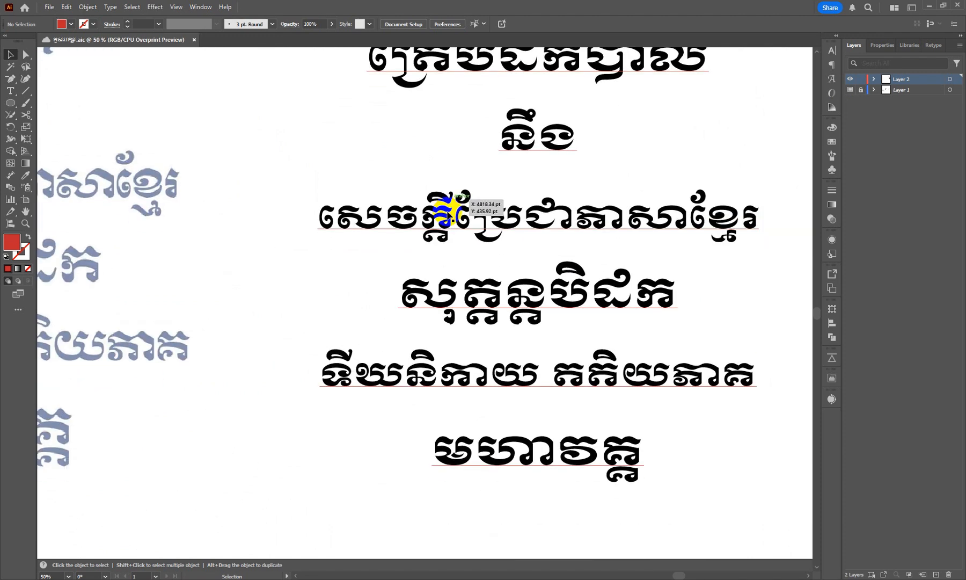
{"action": "left_click_drag", "start_coordinate": [615, 283], "coordinate": [512, 262]}
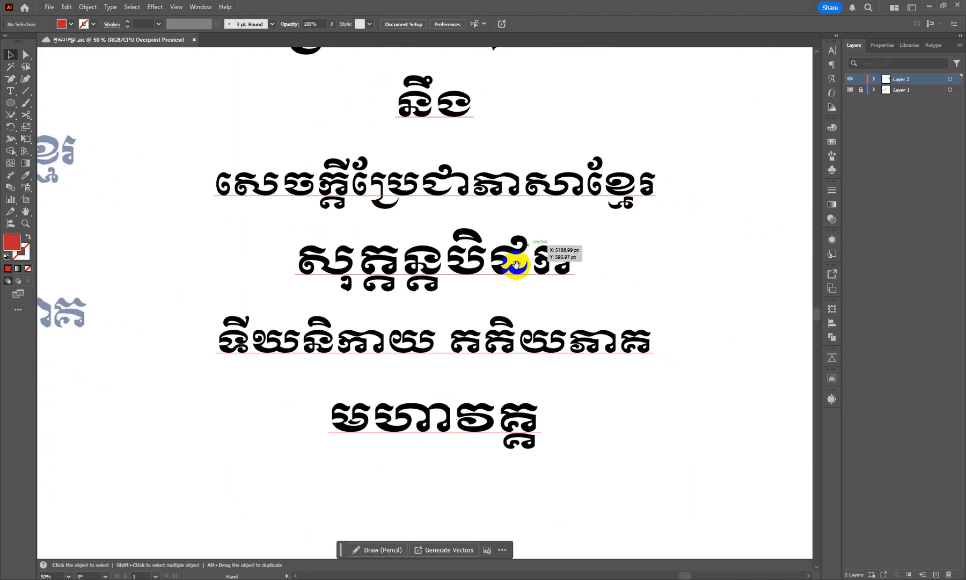
{"action": "scroll", "coordinate": [710, 294], "scroll_direction": "up", "scroll_amount": 1}
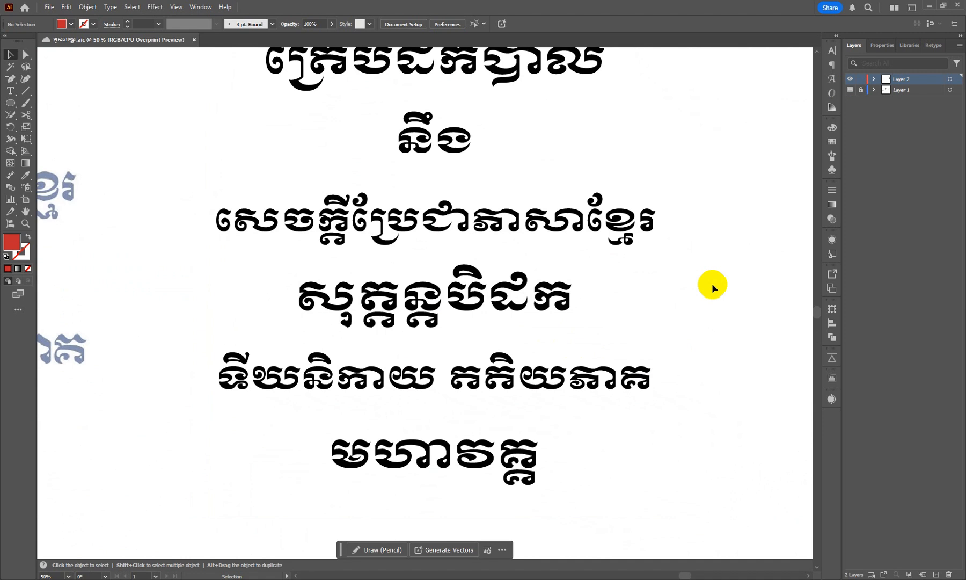